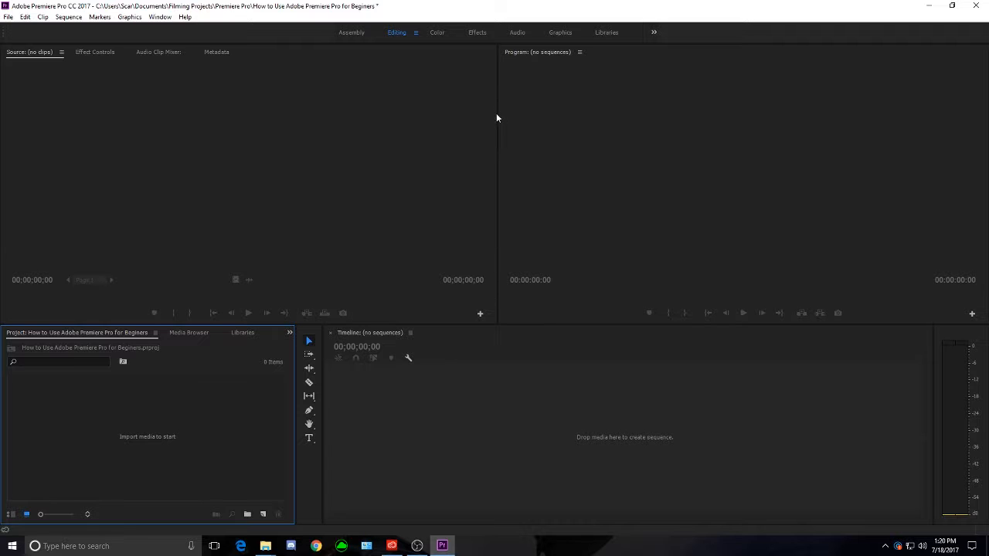
# Step: Import the three recorded videos from the OBS Recordings folder into the project
pyautogui.moveTo(497, 121)
pyautogui.mouseDown()
pyautogui.moveTo(484, 121)
pyautogui.moveTo(498, 123)
pyautogui.mouseUp()
pyautogui.moveTo(265, 546)
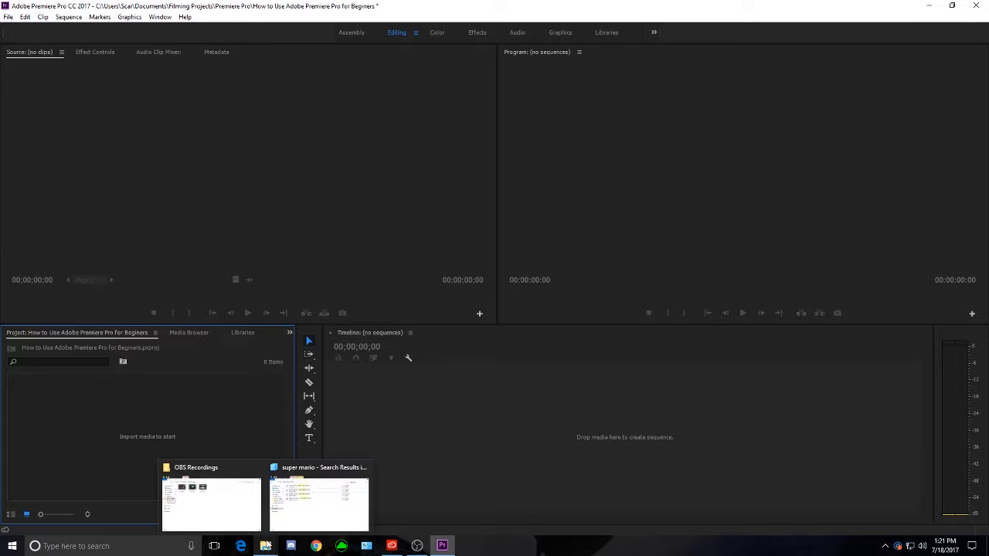
pyautogui.click(247, 517)
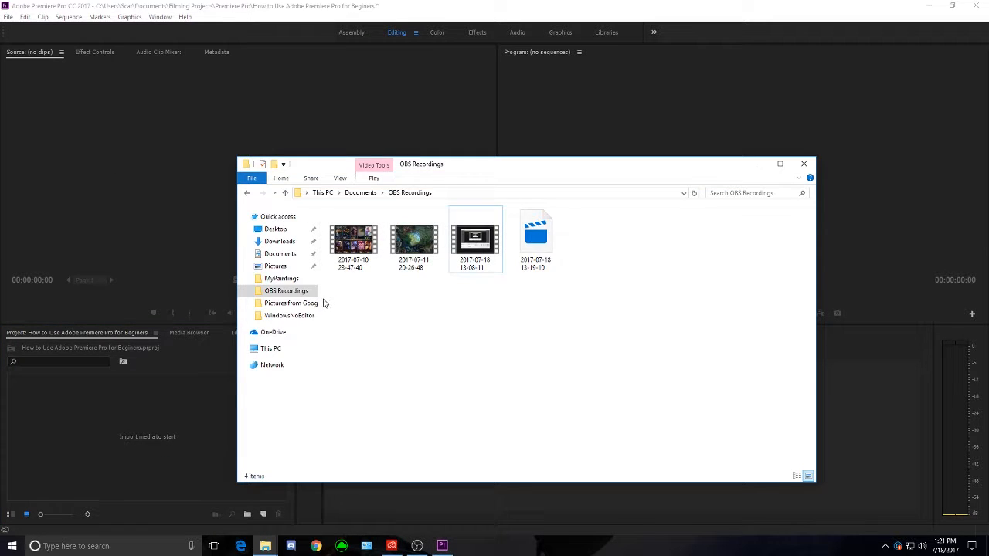
pyautogui.moveTo(324, 298); pyautogui.dragTo(491, 236)
pyautogui.moveTo(409, 240); pyautogui.dragTo(154, 438)
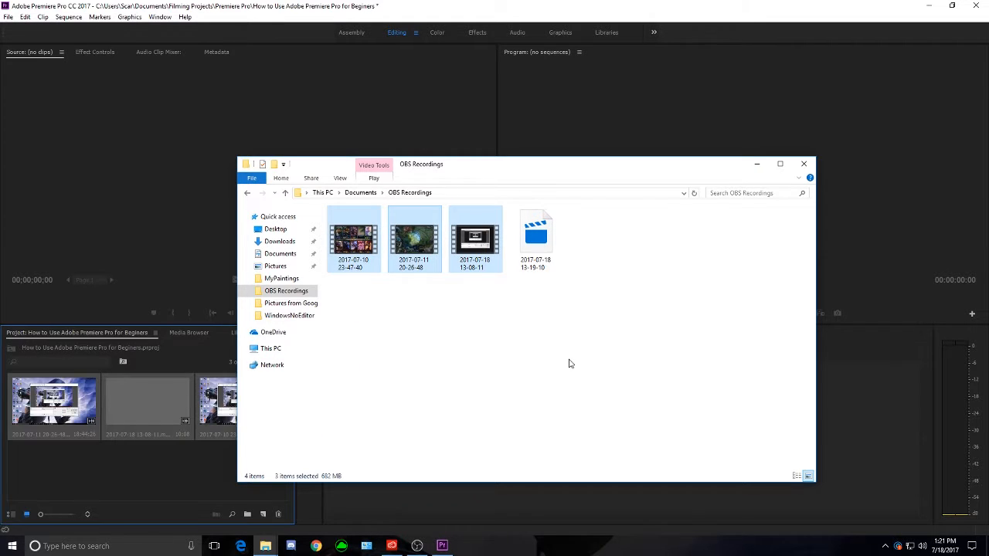
pyautogui.click(757, 164)
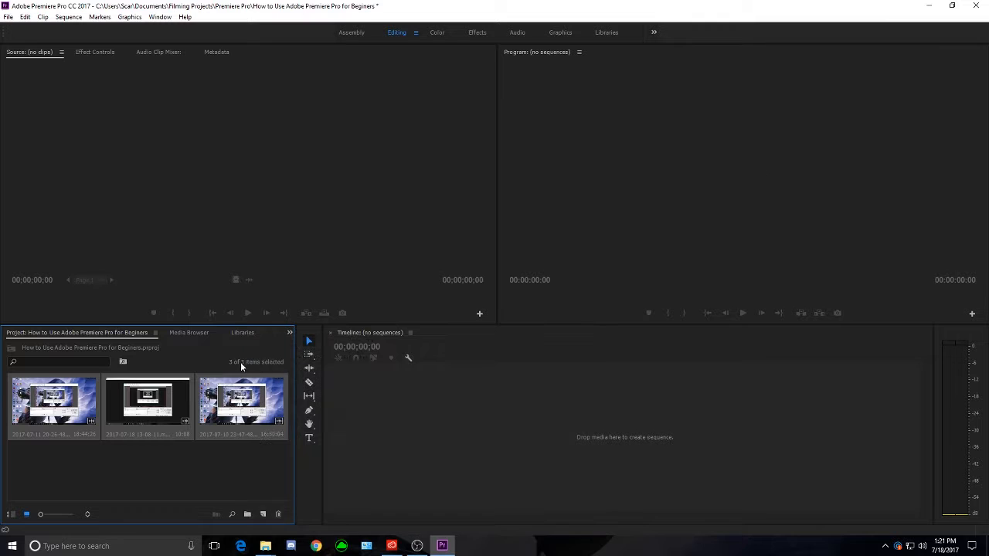
pyautogui.click(223, 469)
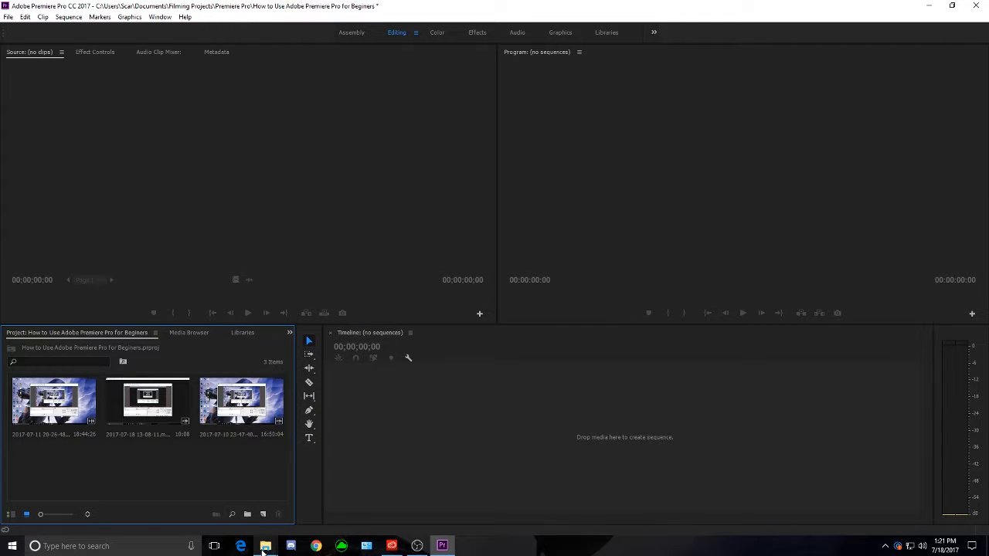
# Step: Import the Ending Theme - Super Mario World track from the super mario search results into the project
pyautogui.moveTo(262, 551)
pyautogui.click(320, 495)
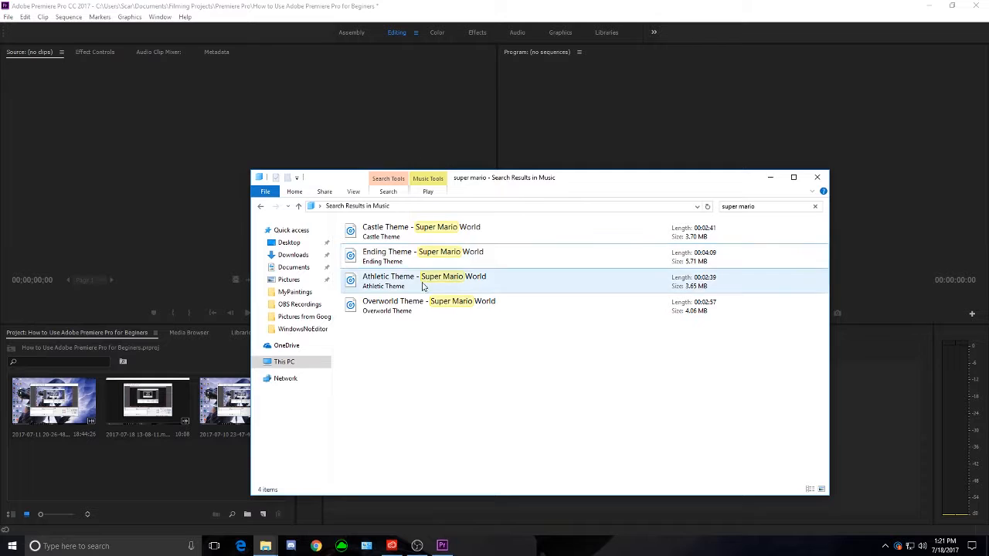
pyautogui.moveTo(396, 258); pyautogui.dragTo(70, 464)
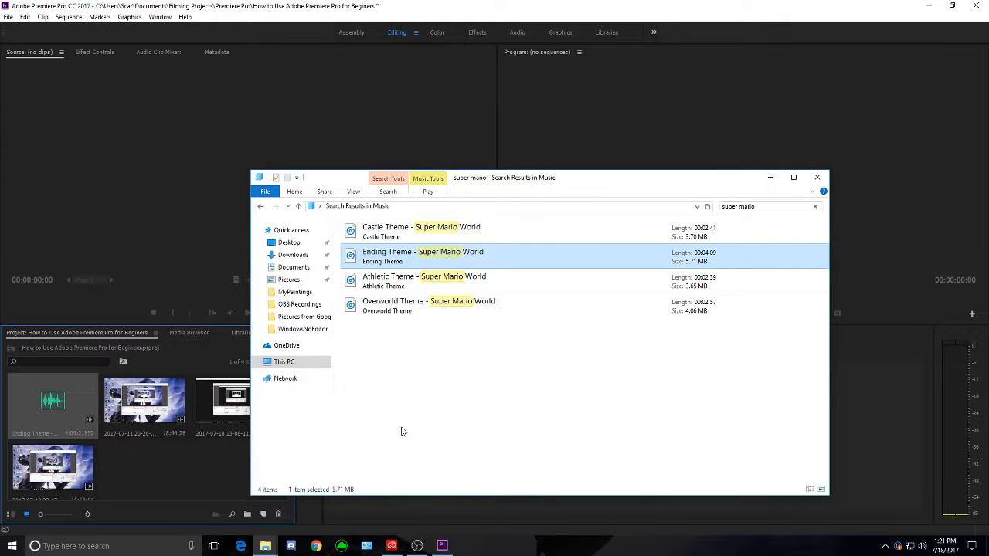
pyautogui.click(770, 178)
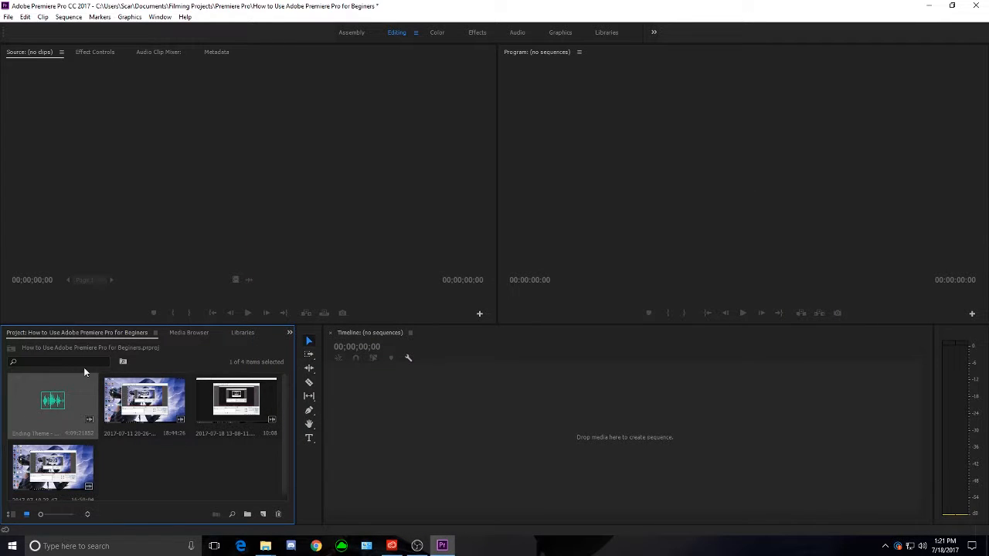
pyautogui.rightClick(170, 474)
pyautogui.moveTo(196, 418)
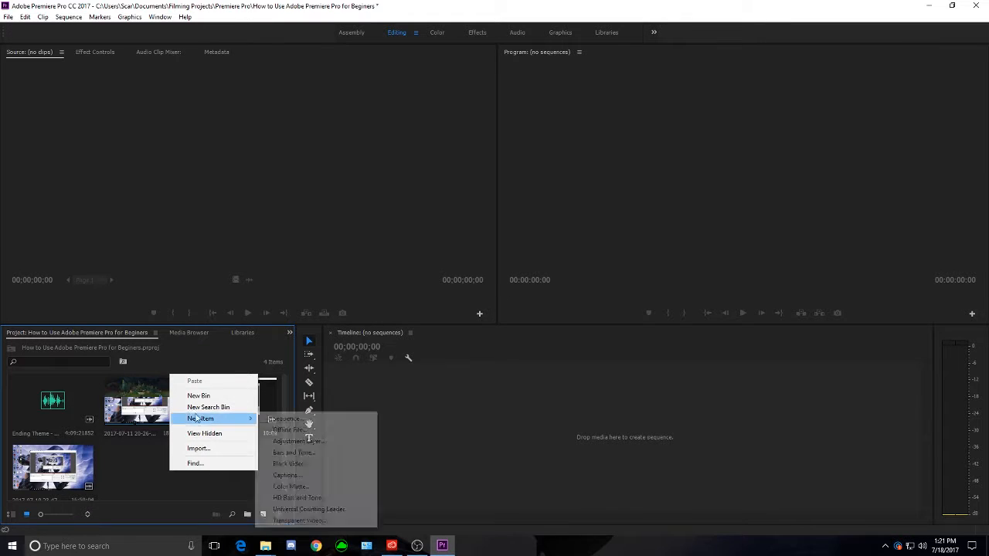
pyautogui.click(198, 396)
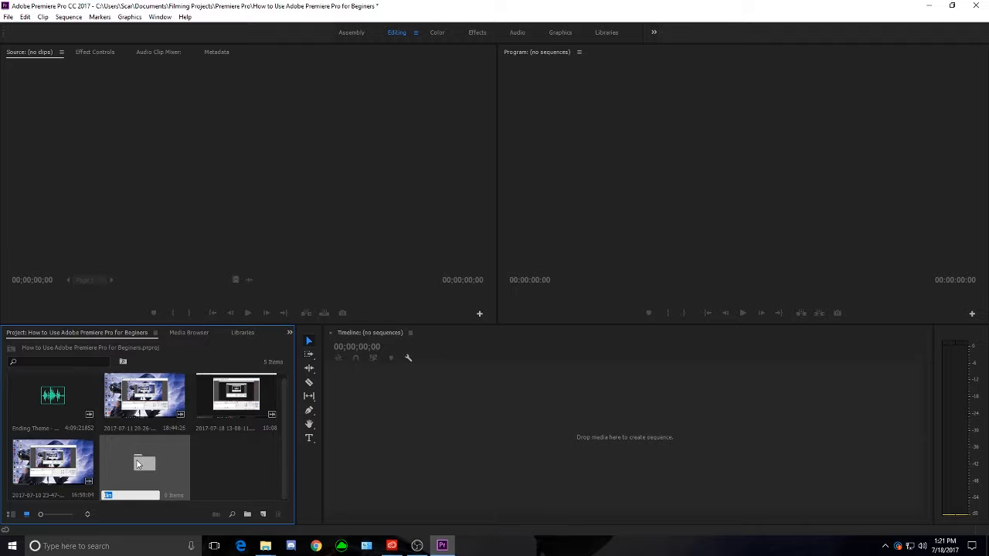
pyautogui.write('V')
pyautogui.press('BackSpace')
pyautogui.write('Ingame')
pyautogui.press('BackSpace')
pyautogui.press('BackSpace')
pyautogui.press('BackSpace')
pyautogui.press('BackSpace')
pyautogui.press('BackSpace')
pyautogui.write('n game Fot')
pyautogui.press('BackSpace')
pyautogui.write('otage')
pyautogui.press('Return')
pyautogui.moveTo(140, 412); pyautogui.dragTo(136, 469)
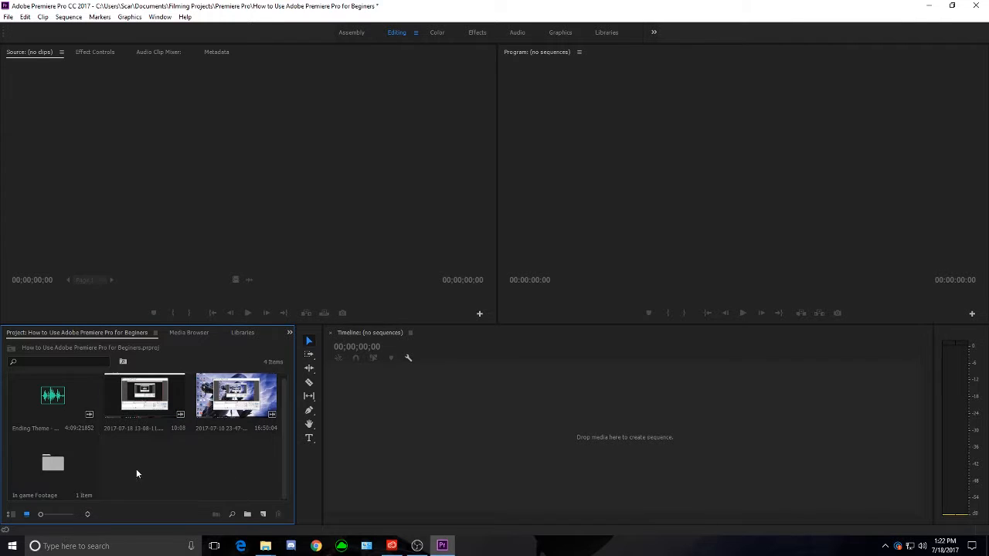
pyautogui.moveTo(208, 428); pyautogui.dragTo(67, 485)
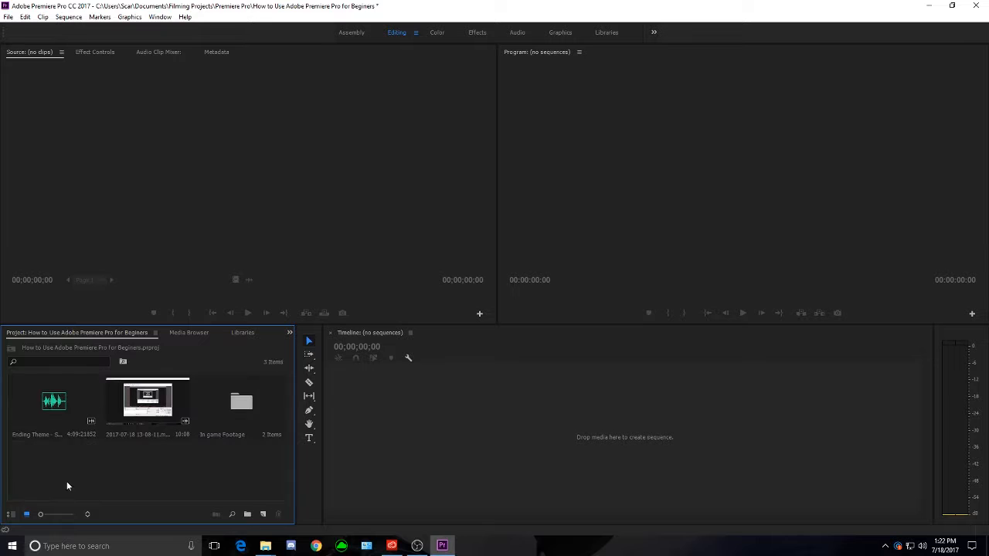
pyautogui.rightClick(162, 474)
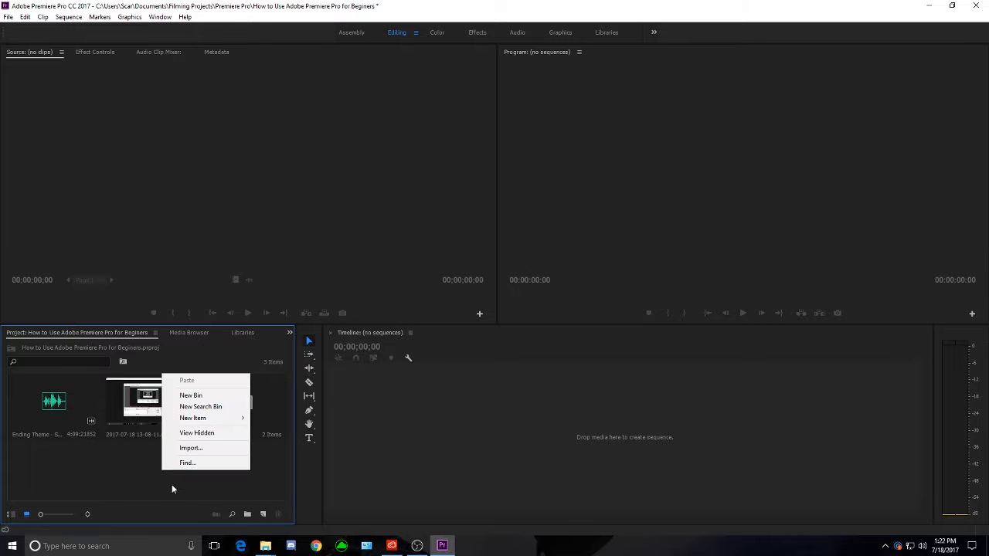
pyautogui.click(185, 396)
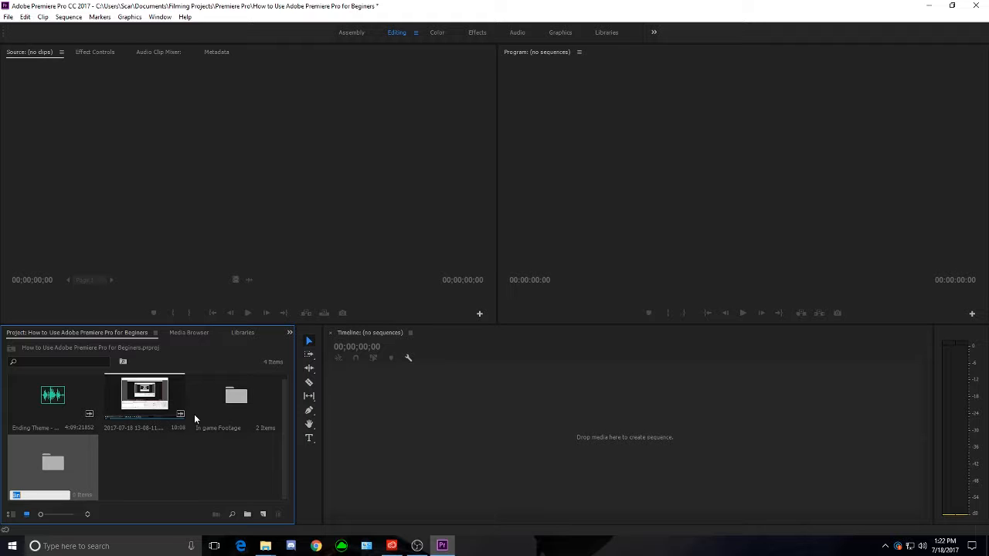
pyautogui.write('Voice Overs')
pyautogui.click(152, 481)
pyautogui.moveTo(145, 398); pyautogui.dragTo(56, 470)
# Step: Create a bin named Music and move the Ending Theme track into it
pyautogui.rightClick(40, 466)
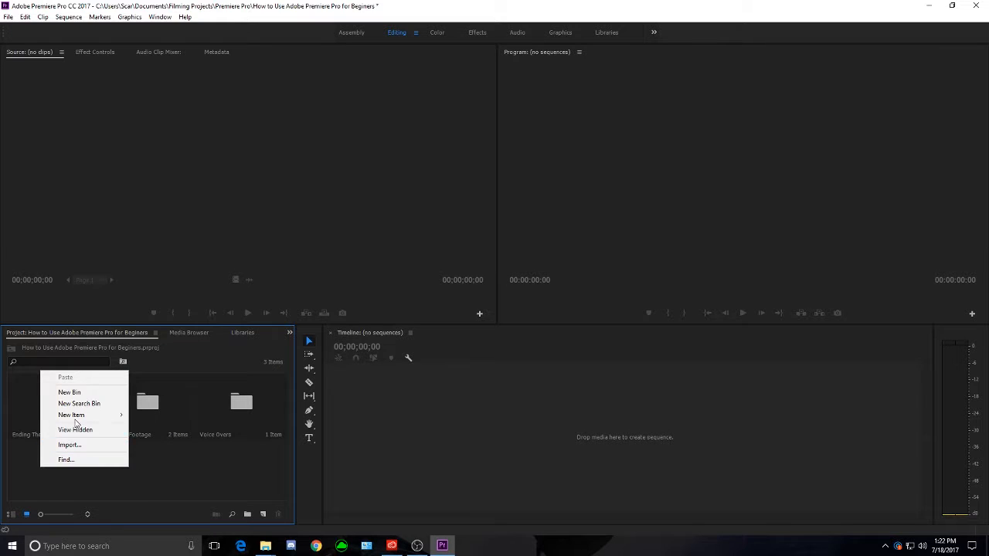
pyautogui.click(81, 391)
pyautogui.write('Music')
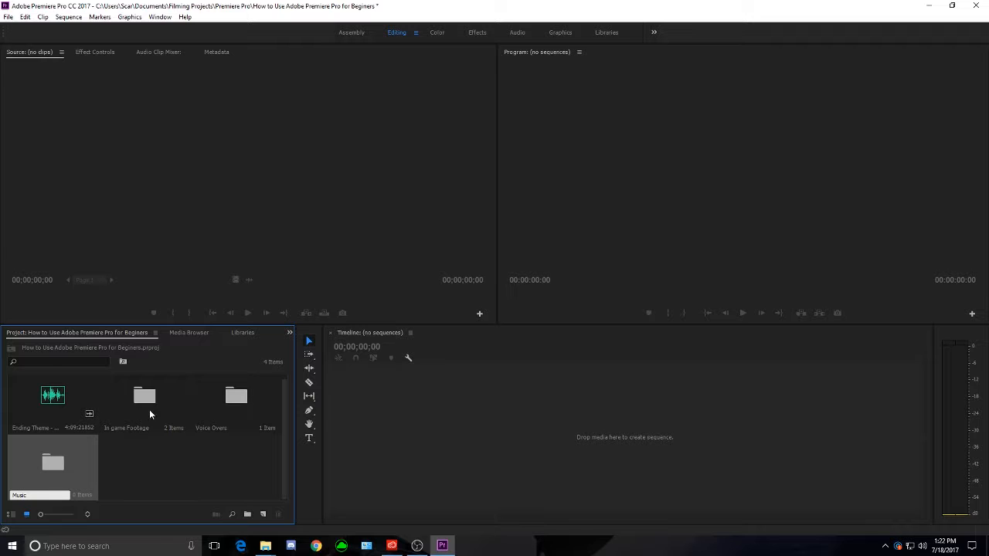
pyautogui.press('Return')
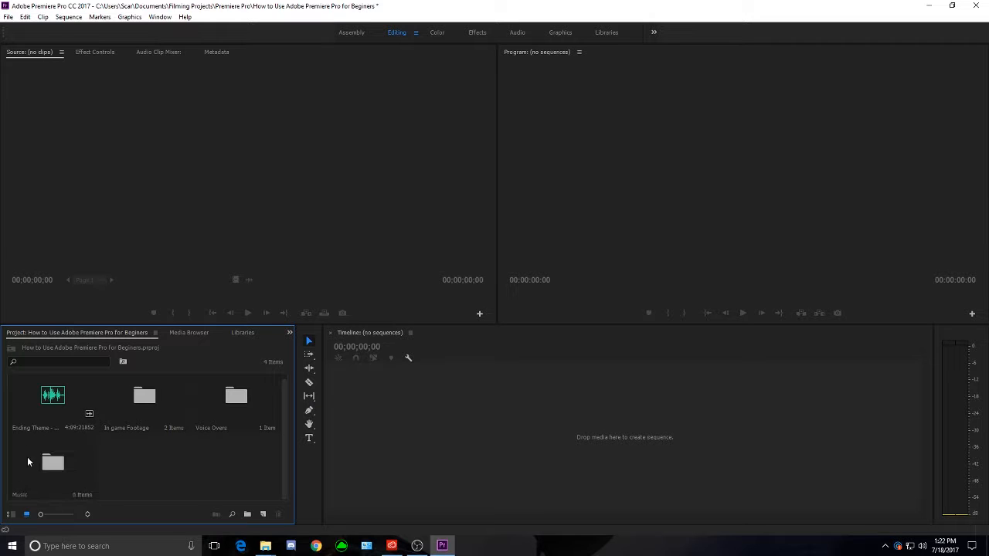
pyautogui.moveTo(52, 395); pyautogui.dragTo(47, 462)
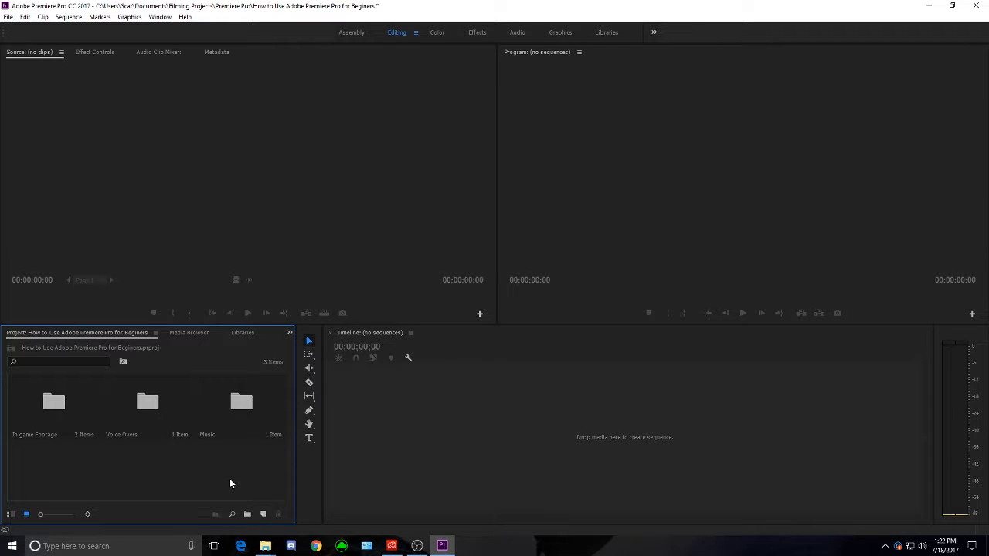
pyautogui.doubleClick(75, 421)
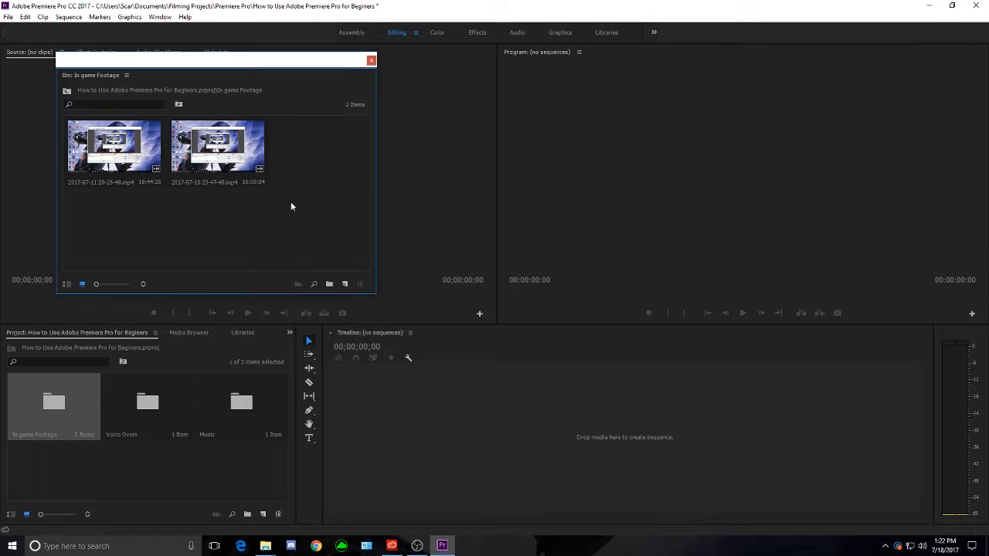
pyautogui.moveTo(252, 61); pyautogui.dragTo(290, 92)
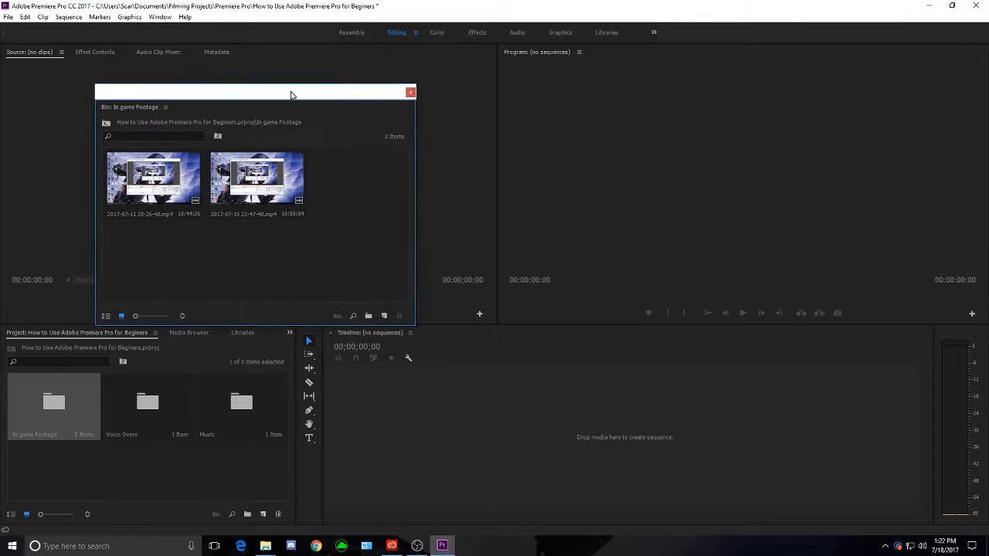
pyautogui.doubleClick(152, 185)
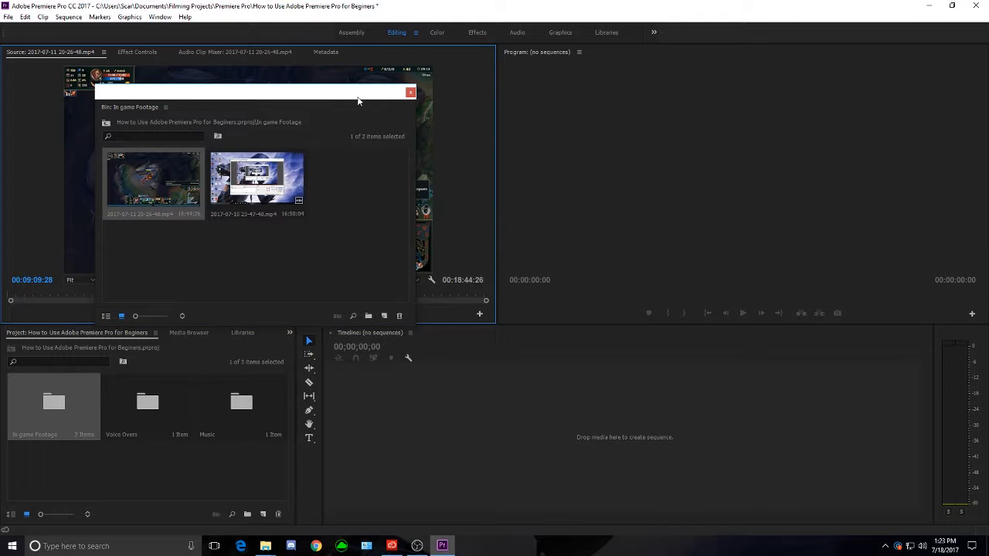
pyautogui.click(411, 93)
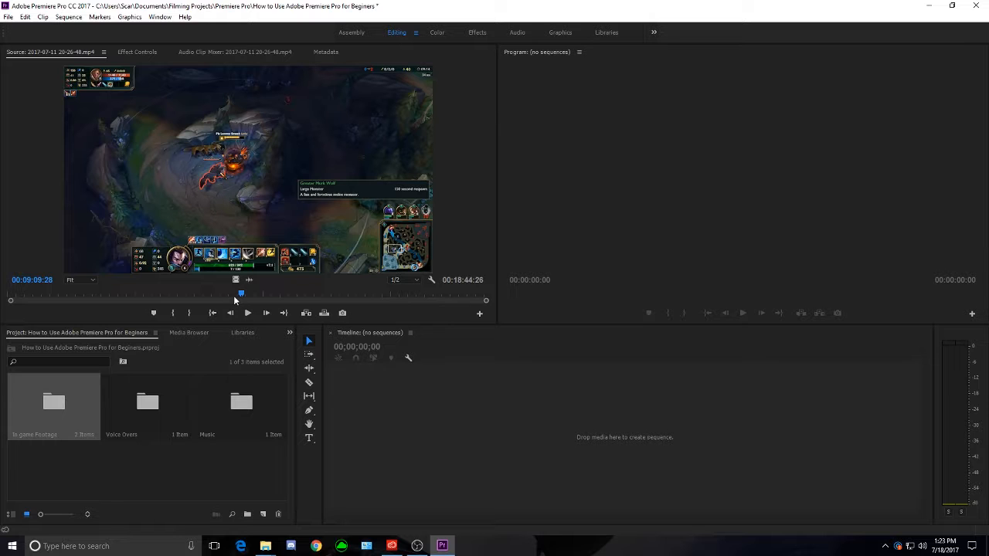
# Step: Mark the source clip's In point at 00:00:01:18, where the gameplay begins
pyautogui.moveTo(233, 297); pyautogui.dragTo(3, 332)
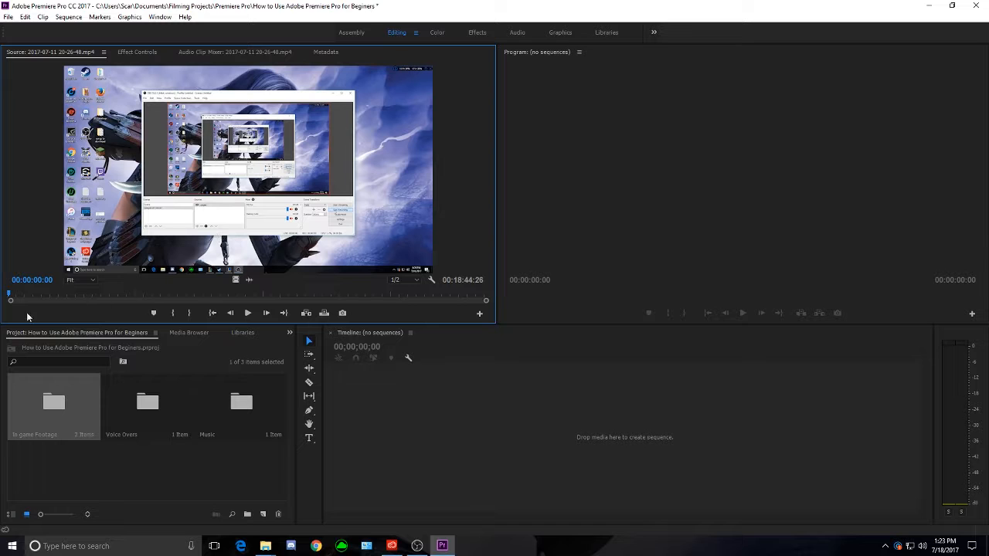
pyautogui.moveTo(9, 298); pyautogui.dragTo(11, 299)
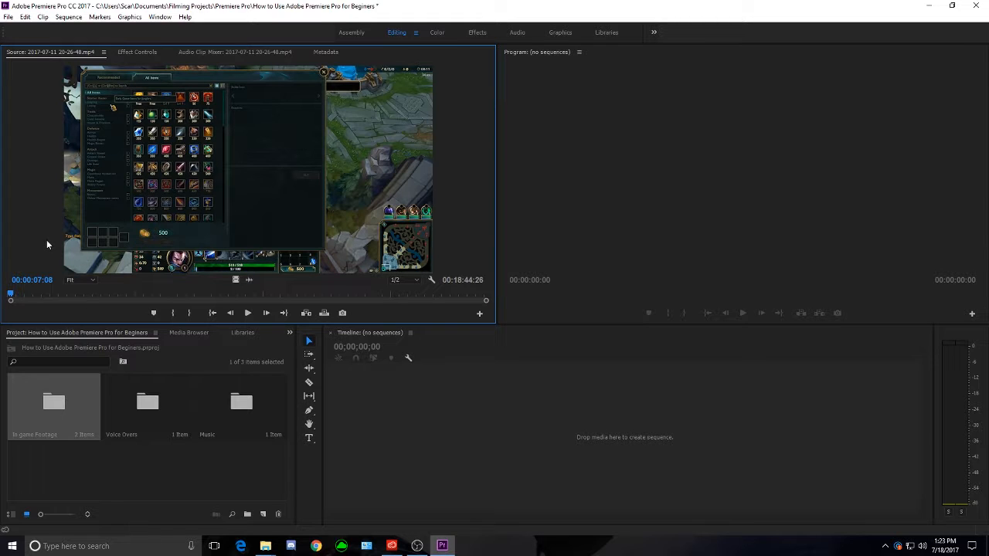
pyautogui.press('Left')
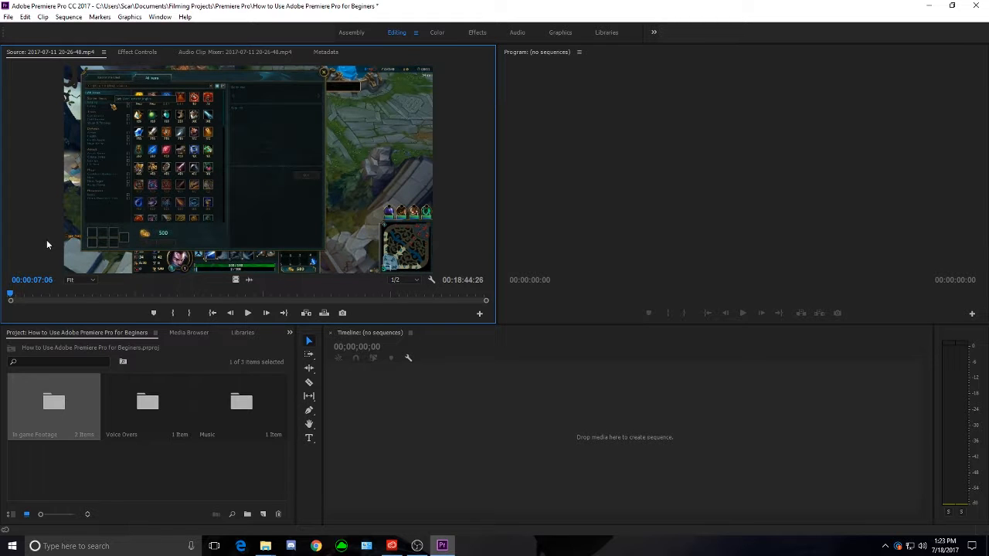
pyautogui.press('Left')
pyautogui.press('Left')
pyautogui.press('Left')
pyautogui.press('Left')
pyautogui.press('Left')
pyautogui.press('Left')
pyautogui.press('Left')
pyautogui.press('Left')
pyautogui.press('Left')
pyautogui.press('Left')
pyautogui.press('Left')
pyautogui.press('Left')
pyautogui.press('Left')
pyautogui.press('Left')
pyautogui.press('Left')
pyautogui.press('Left')
pyautogui.press('Left')
pyautogui.press('Left')
pyautogui.press('Left')
pyautogui.press('Left')
pyautogui.press('Left')
pyautogui.press('Left')
pyautogui.press('Left')
pyautogui.press('Left')
pyautogui.press('Left')
pyautogui.press('Left')
pyautogui.press('Left')
pyautogui.press('Left')
pyautogui.press('Left')
pyautogui.press('Left')
pyautogui.press('Left')
pyautogui.press('Left')
pyautogui.press('Left')
pyautogui.press('Left')
pyautogui.press('Left')
pyautogui.press('Left')
pyautogui.press('Left')
pyautogui.press('Left')
pyautogui.press('Left')
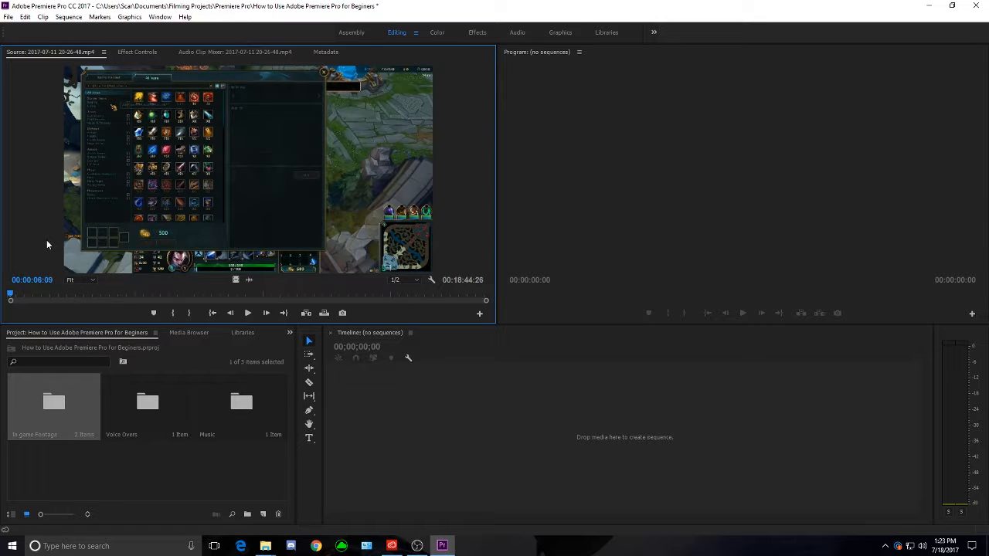
pyautogui.press('Left')
pyautogui.press('Left')
pyautogui.press('Left')
pyautogui.press('Left')
pyautogui.press('Left')
pyautogui.press('Left')
pyautogui.press('Left')
pyautogui.press('Left')
pyautogui.press('Left')
pyautogui.press('Left')
pyautogui.press('Left')
pyautogui.press('Left')
pyautogui.press('Left')
pyautogui.press('Left')
pyautogui.press('Left')
pyautogui.press('Left')
pyautogui.press('Left')
pyautogui.press('Left')
pyautogui.press('Left')
pyautogui.press('Left')
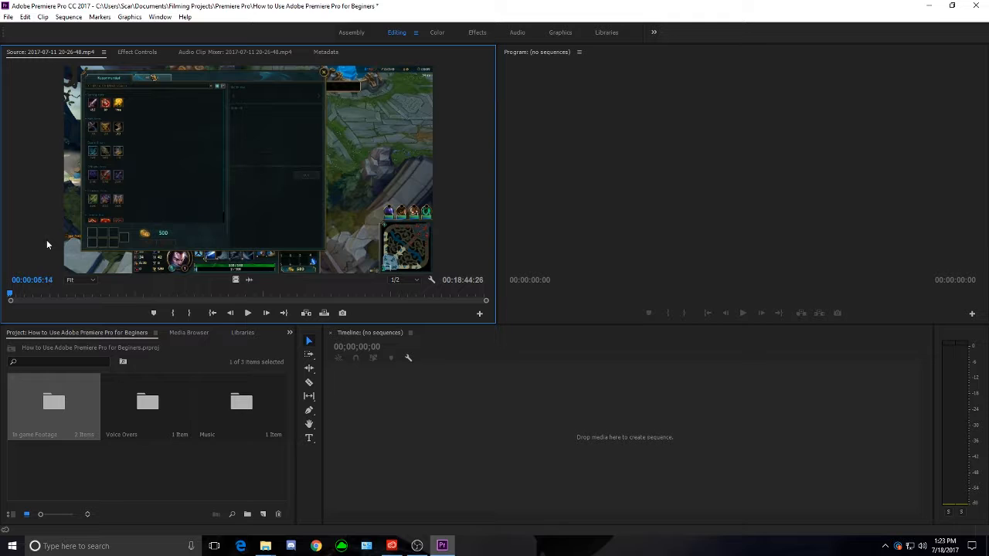
pyautogui.press('Left')
pyautogui.press('Left')
pyautogui.press('Left')
pyautogui.press('Left')
pyautogui.press('Left')
pyautogui.press('Left')
pyautogui.press('Left')
pyautogui.press('Left')
pyautogui.press('Left')
pyautogui.press('Left')
pyautogui.press('Left')
pyautogui.press('Left')
pyautogui.press('Left')
pyautogui.press('Left')
pyautogui.press('Left')
pyautogui.press('Left')
pyautogui.press('Left')
pyautogui.press('Left')
pyautogui.press('Left')
pyautogui.press('Left')
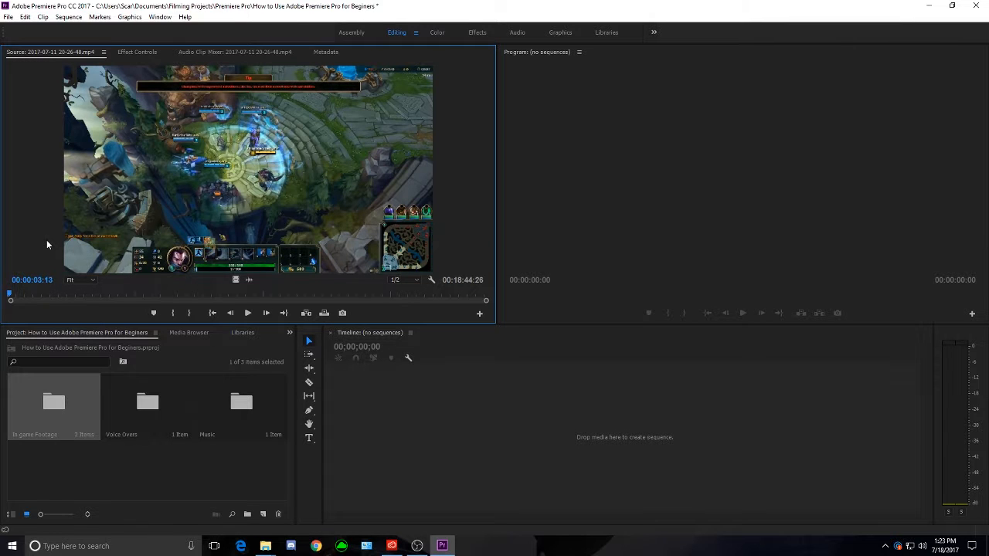
pyautogui.press('Left')
pyautogui.press('Left')
pyautogui.press('Left')
pyautogui.press('Left')
pyautogui.press('Left')
pyautogui.press('Left')
pyautogui.press('Left')
pyautogui.press('Left')
pyautogui.press('Left')
pyautogui.press('Left')
pyautogui.press('Left')
pyautogui.press('Left')
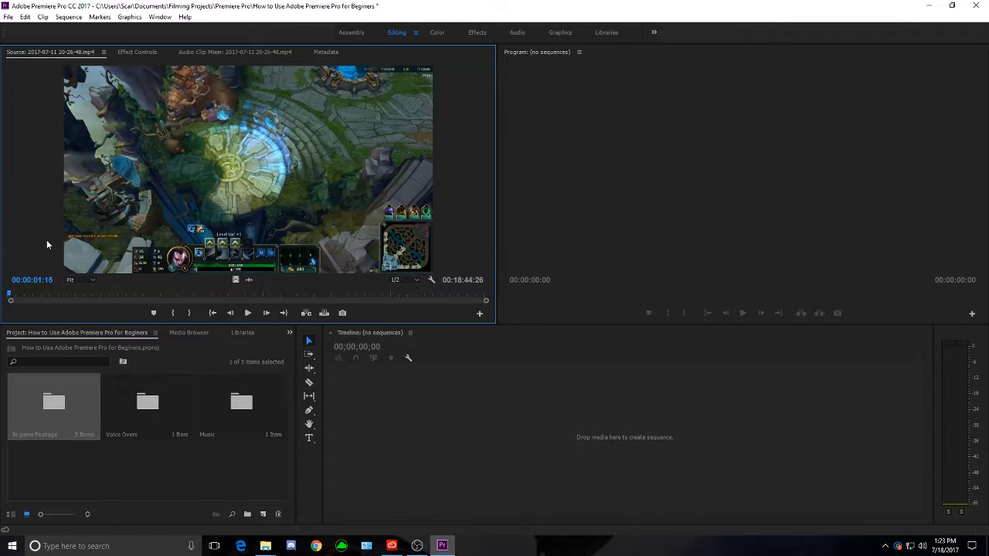
pyautogui.press('Right')
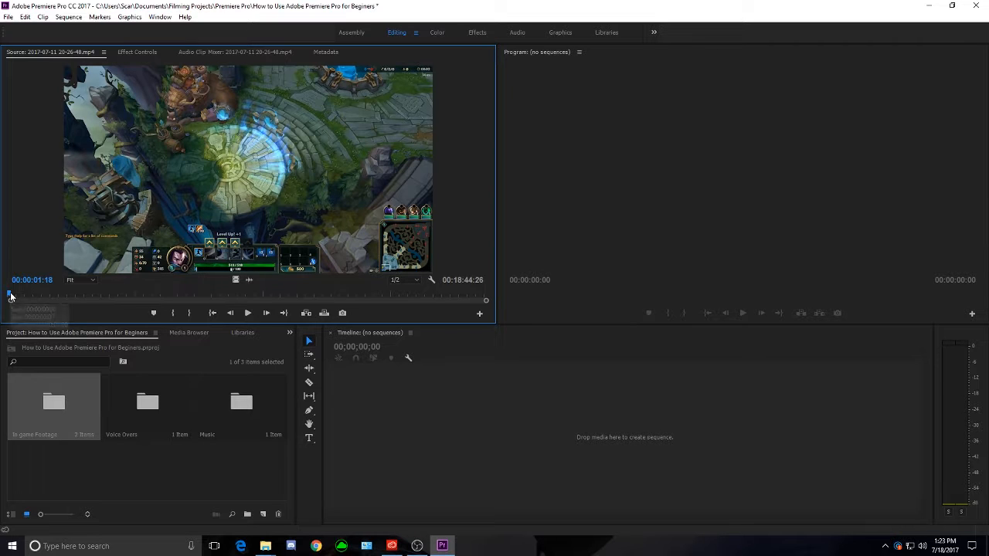
pyautogui.press('i')
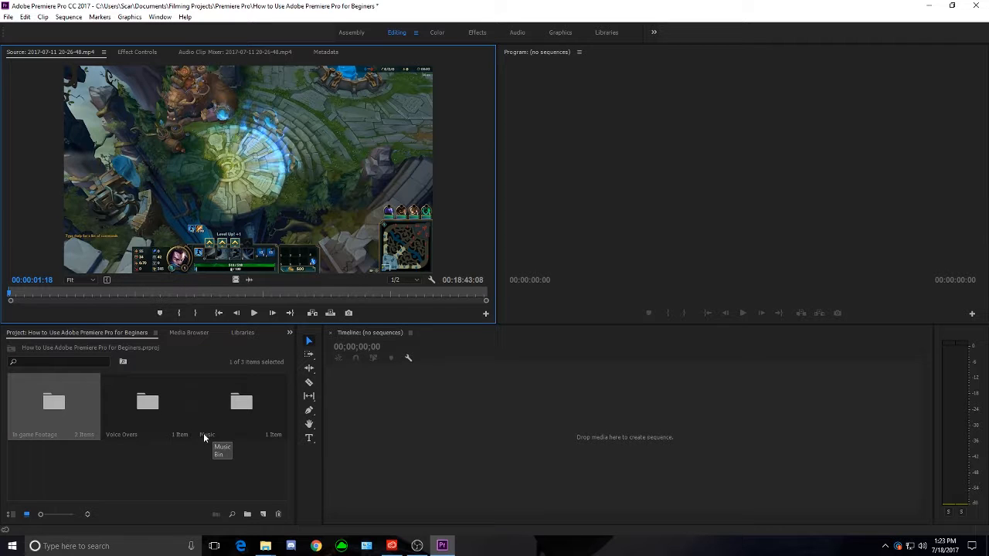
# Step: Mark the source clip's Out point at 00:00:44:10, at the thirty-seconds-until-minions-spawn announcement
pyautogui.click(41, 295)
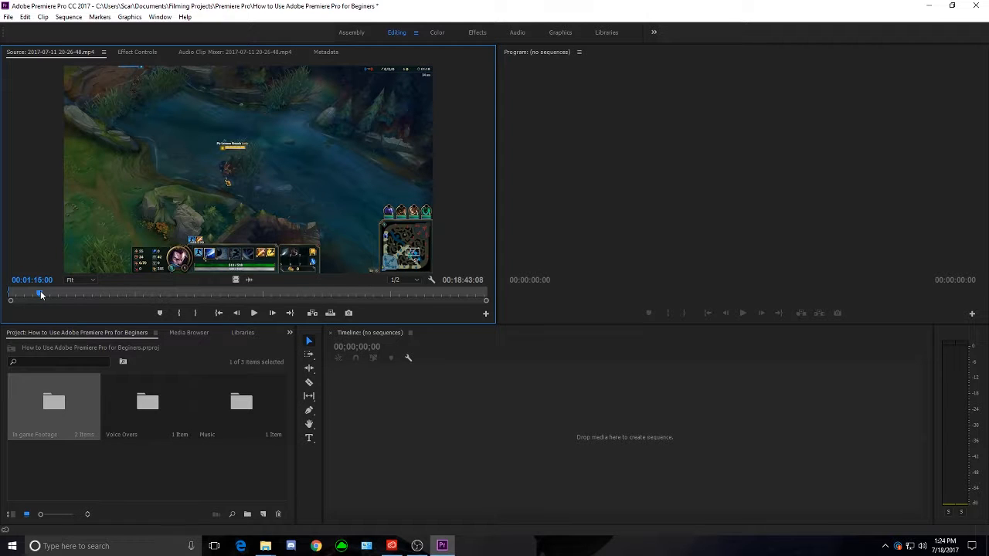
pyautogui.press('Left')
pyautogui.press('Left')
pyautogui.press('Left')
pyautogui.press('Left')
pyautogui.press('Left')
pyautogui.press('Left')
pyautogui.press('Left')
pyautogui.press('Left')
pyautogui.press('Left')
pyautogui.press('Left')
pyautogui.press('Left')
pyautogui.press('Left')
pyautogui.press('Left')
pyautogui.press('Left')
pyautogui.press('Left')
pyautogui.press('Left')
pyautogui.press('Left')
pyautogui.press('Left')
pyautogui.press('Left')
pyautogui.press('Left')
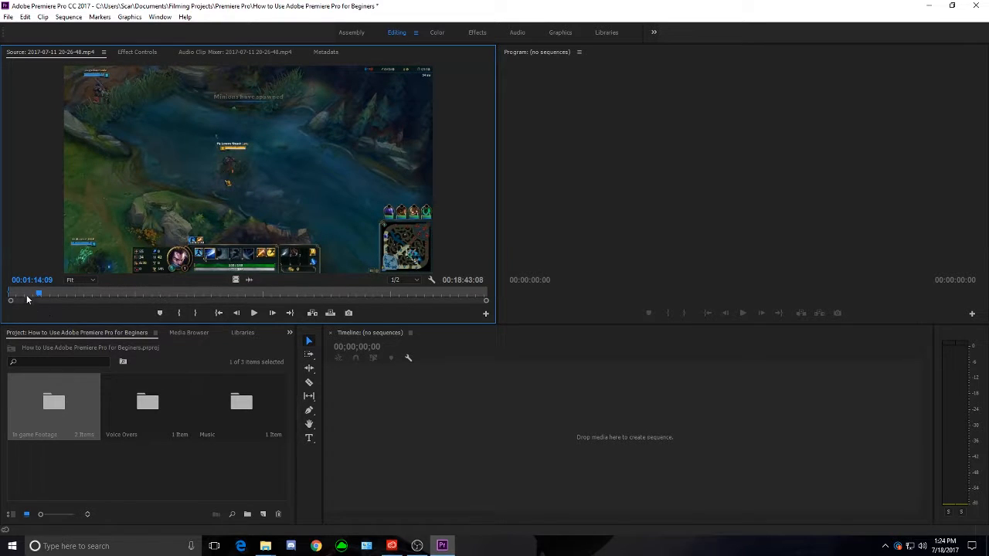
pyautogui.moveTo(35, 293); pyautogui.dragTo(27, 297)
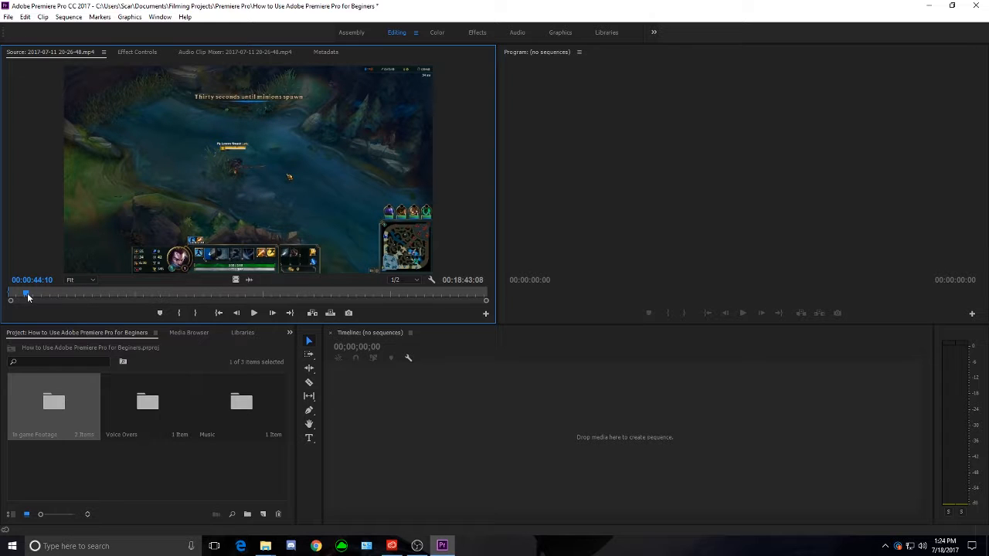
pyautogui.press('o')
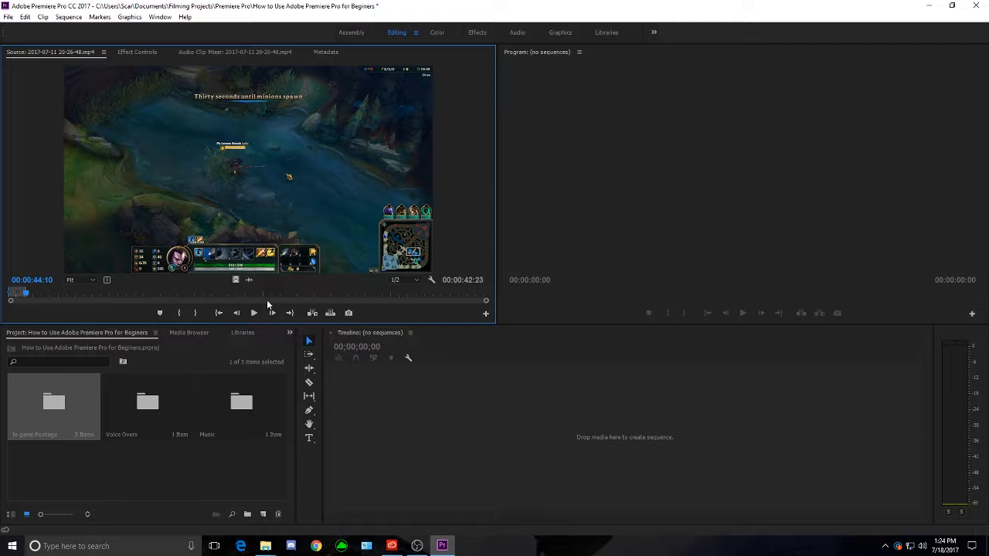
# Step: Create a sequence from the marked source range, and replace the placed clip with its video only at the start of V1
pyautogui.moveTo(247, 194); pyautogui.dragTo(509, 455)
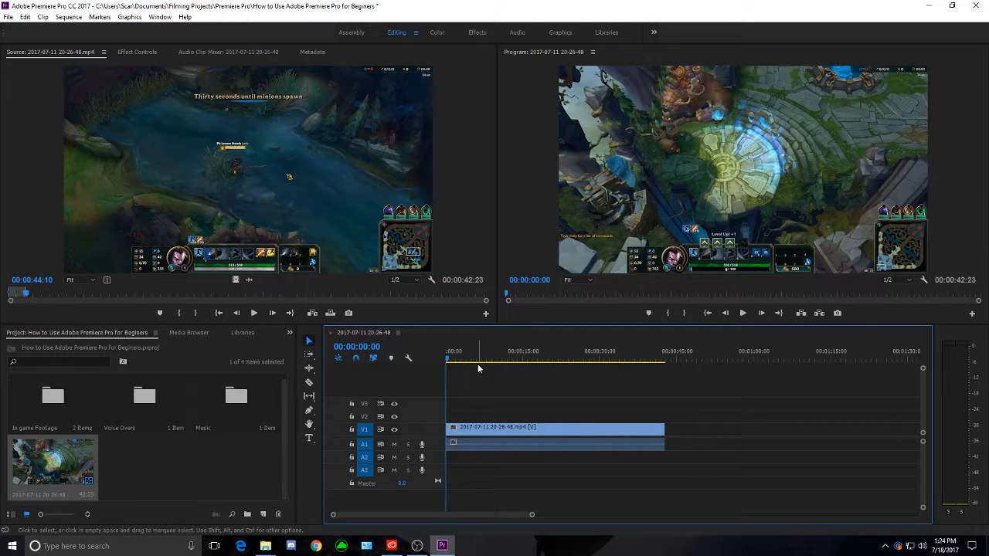
pyautogui.press('Delete')
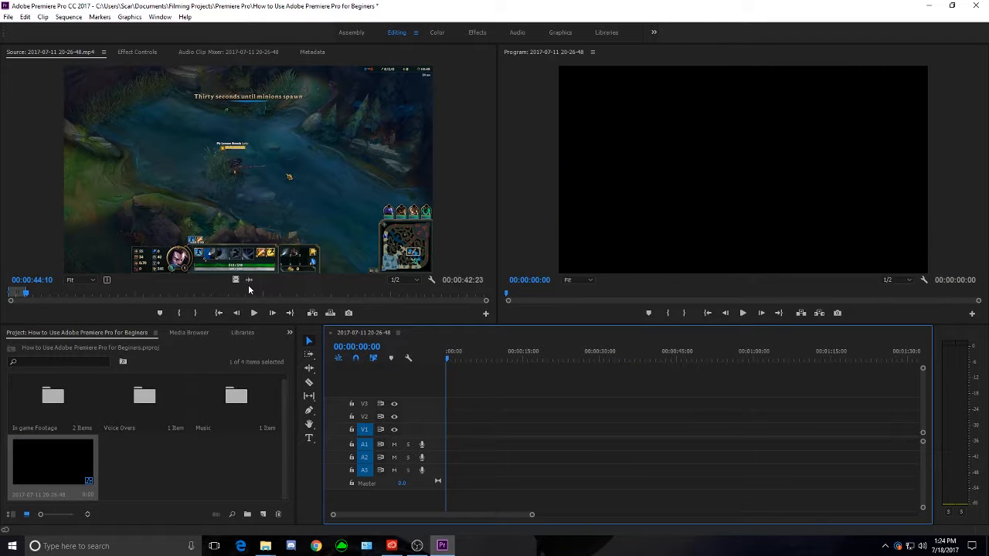
pyautogui.moveTo(249, 280)
pyautogui.mouseDown()
pyautogui.moveTo(271, 299)
pyautogui.moveTo(491, 382)
pyautogui.moveTo(530, 439)
pyautogui.moveTo(250, 280)
pyautogui.mouseUp()
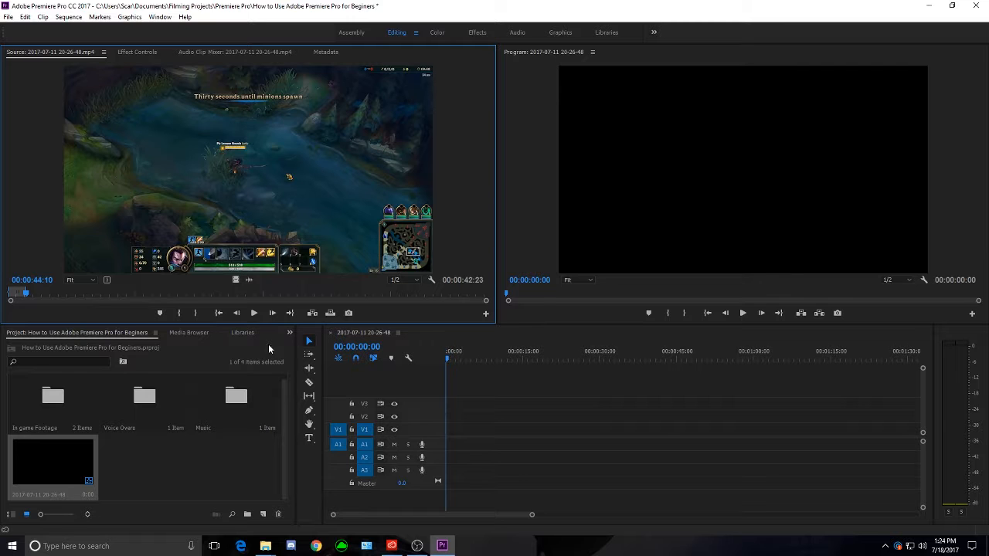
pyautogui.moveTo(269, 345); pyautogui.dragTo(450, 436)
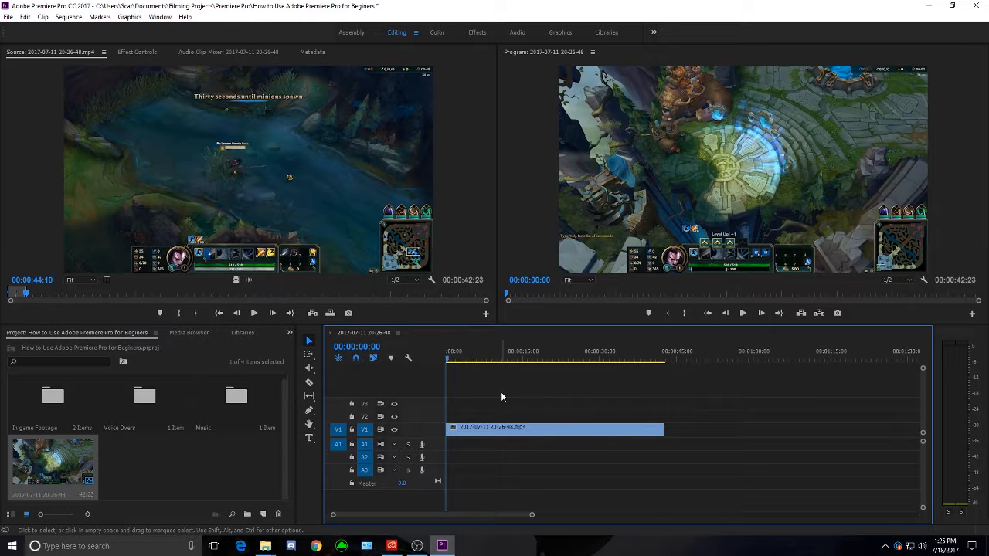
# Step: Trim the start of the V1 clip to 00:00:00:15, and move the clip back to the start of the sequence
pyautogui.press('space')
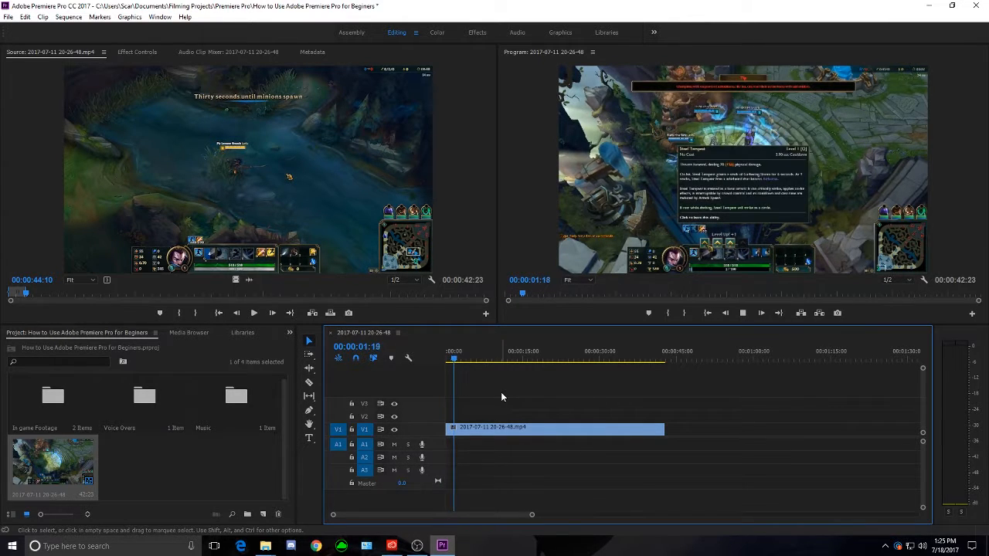
pyautogui.press('space')
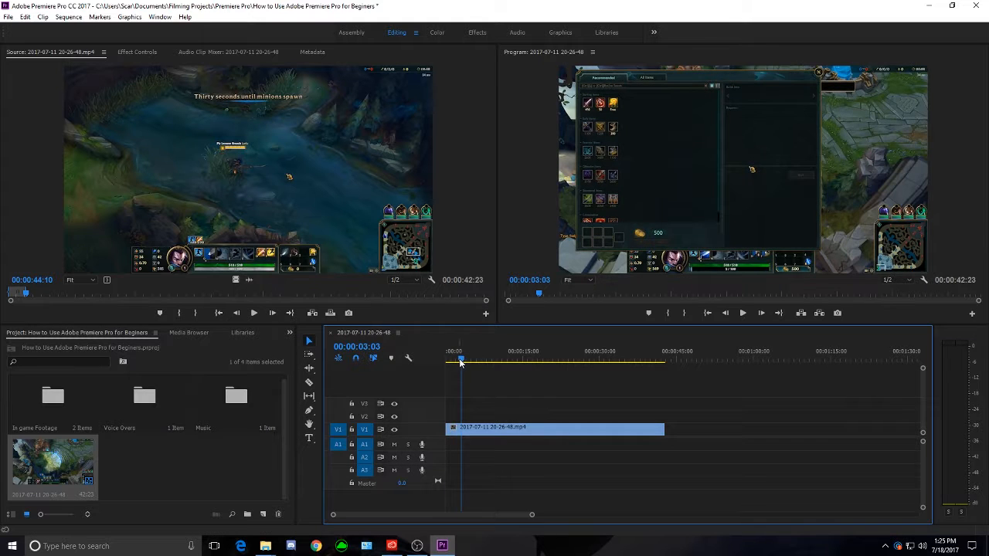
pyautogui.moveTo(461, 360); pyautogui.dragTo(438, 363)
pyautogui.press('space')
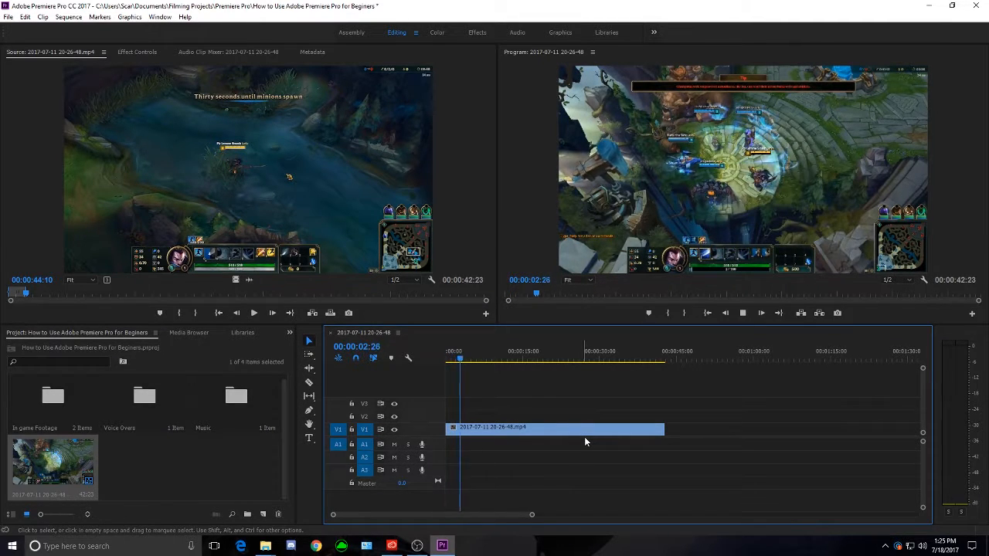
pyautogui.press('space')
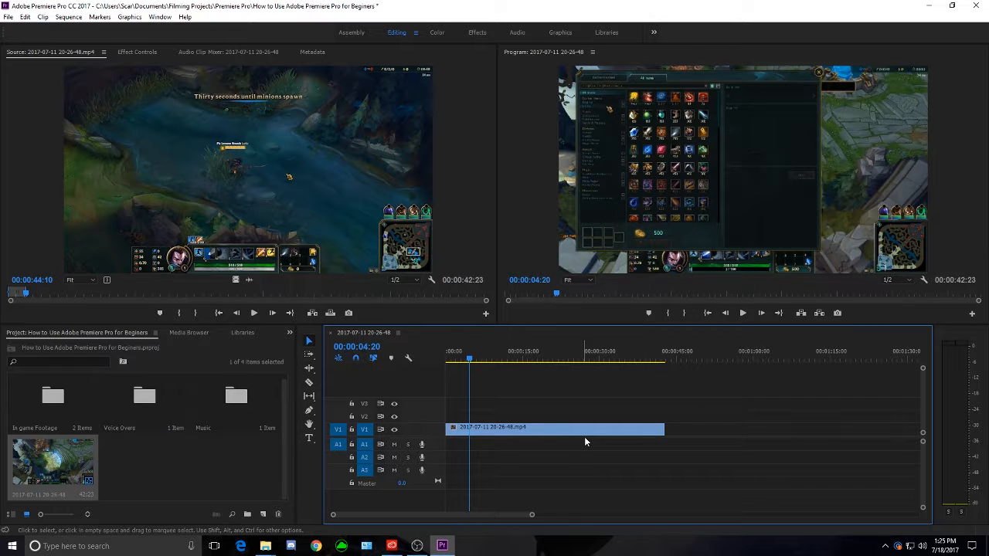
pyautogui.moveTo(470, 358); pyautogui.dragTo(444, 397)
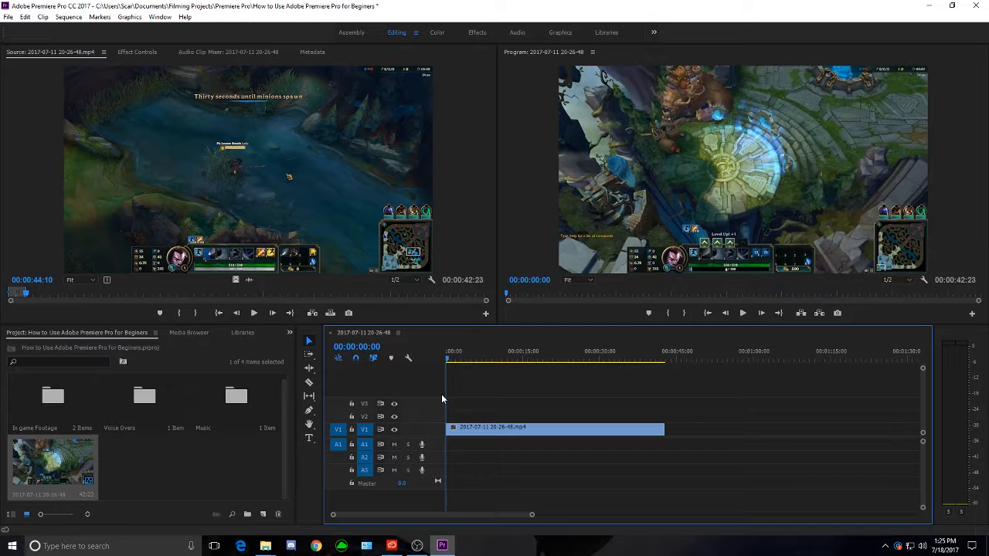
pyautogui.press('Right')
pyautogui.press('Right')
pyautogui.press('Right')
pyautogui.press('Right')
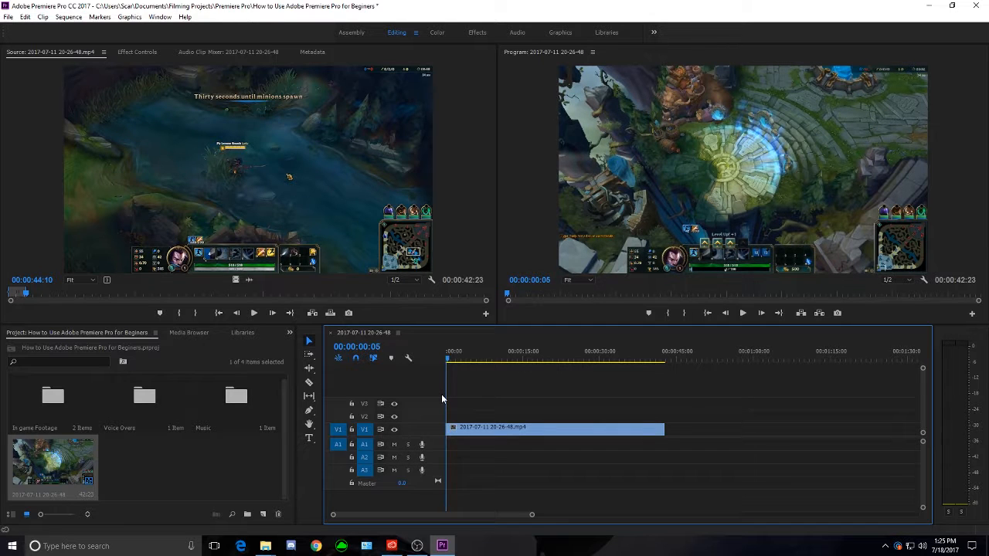
pyautogui.press('Right')
pyautogui.press('Right')
pyautogui.press('Right')
pyautogui.press('Right')
pyautogui.press('Right')
pyautogui.press('Right')
pyautogui.press('Right')
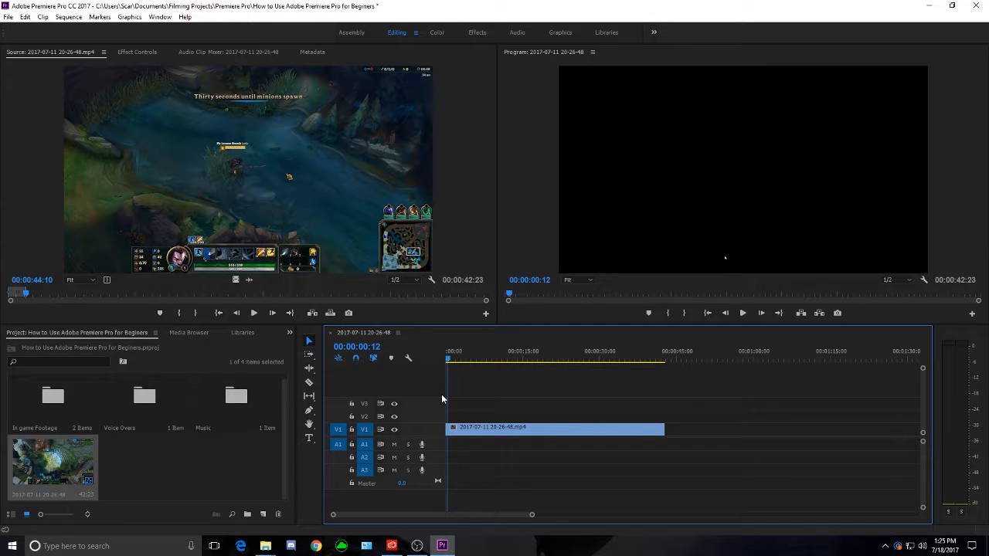
pyautogui.press('Right')
pyautogui.press('Right')
pyautogui.press('Right')
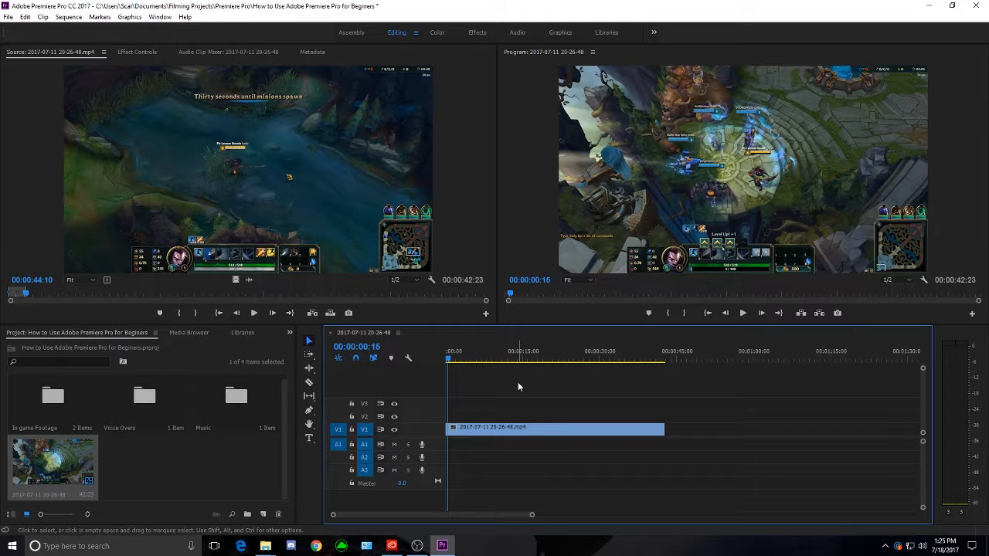
pyautogui.press('=')
pyautogui.press('=')
pyautogui.press('=')
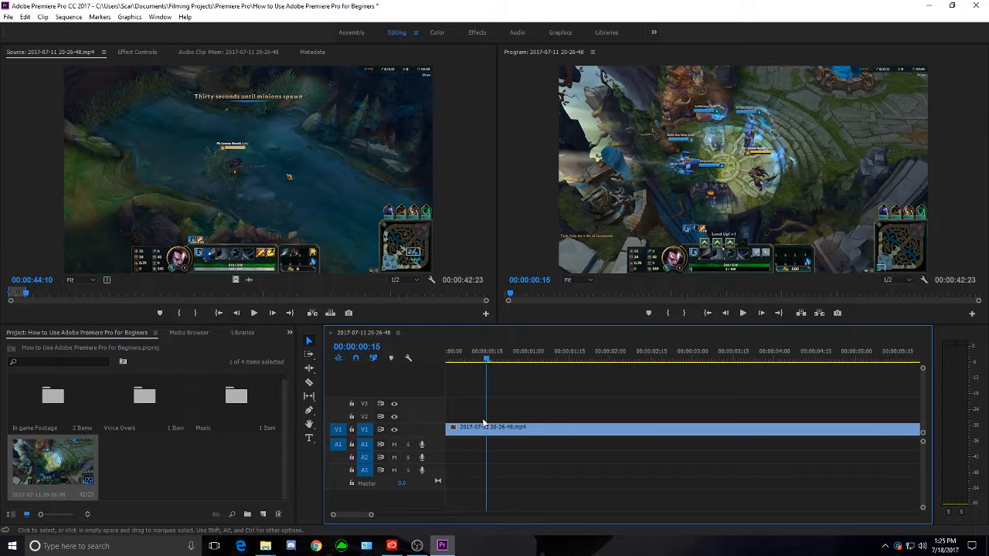
pyautogui.moveTo(445, 432); pyautogui.dragTo(487, 442)
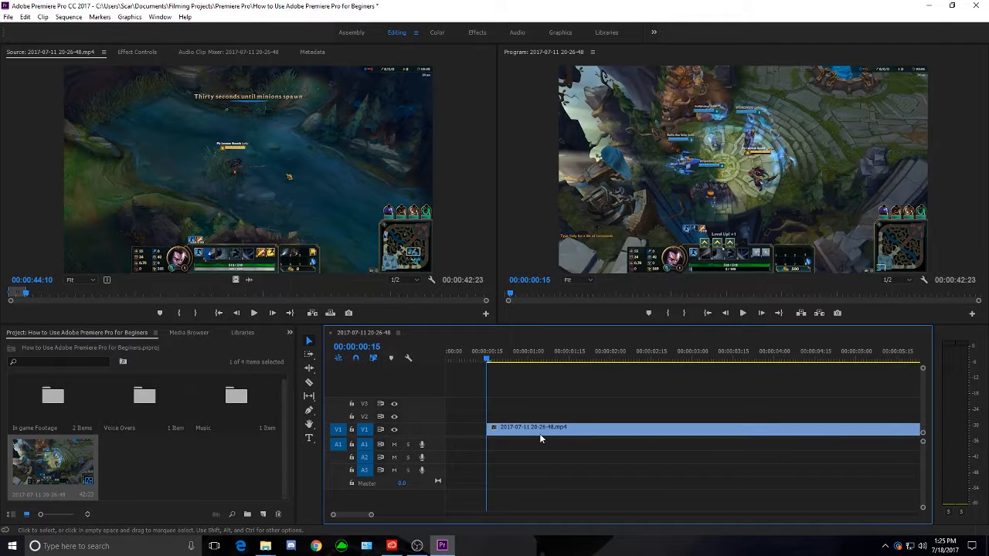
pyautogui.moveTo(564, 434); pyautogui.dragTo(508, 430)
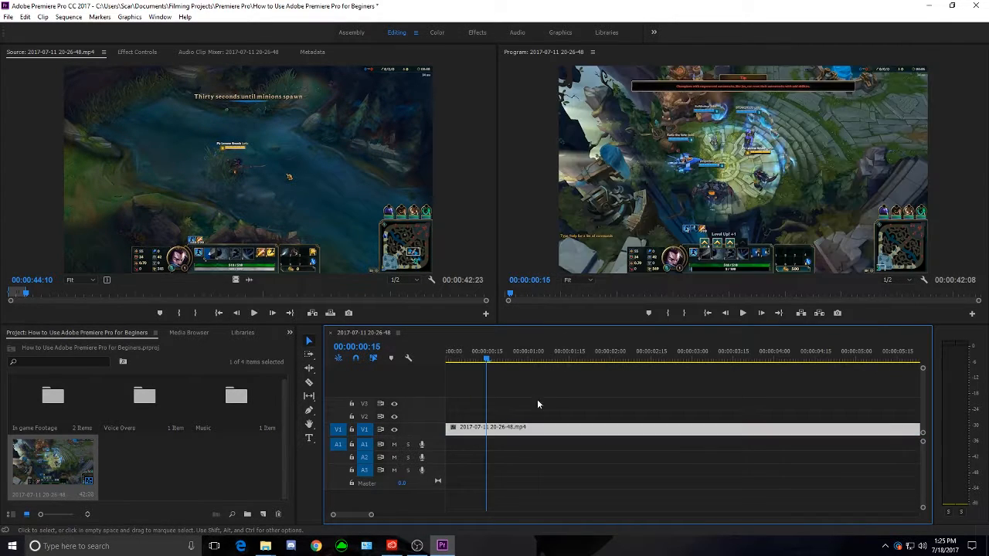
# Step: Play the sequence from its start to check the trimmed opening of the gameplay clip
pyautogui.press('-')
pyautogui.press('-')
pyautogui.press('-')
pyautogui.press('-')
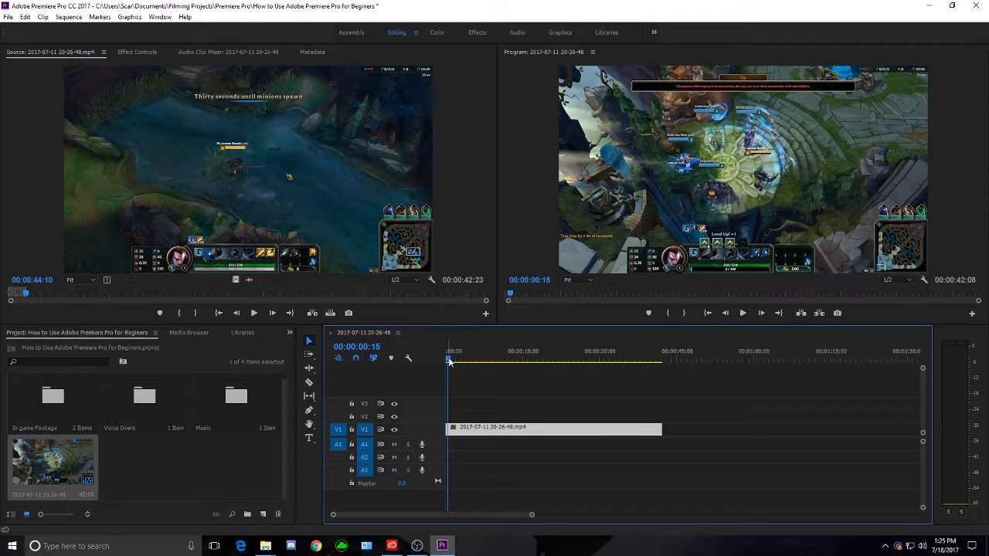
pyautogui.press('space')
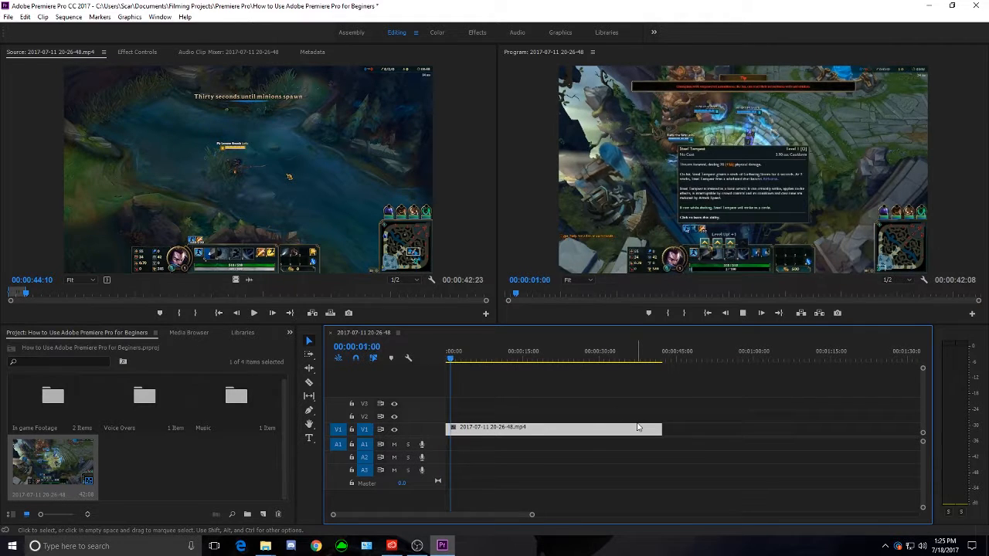
pyautogui.click(448, 358)
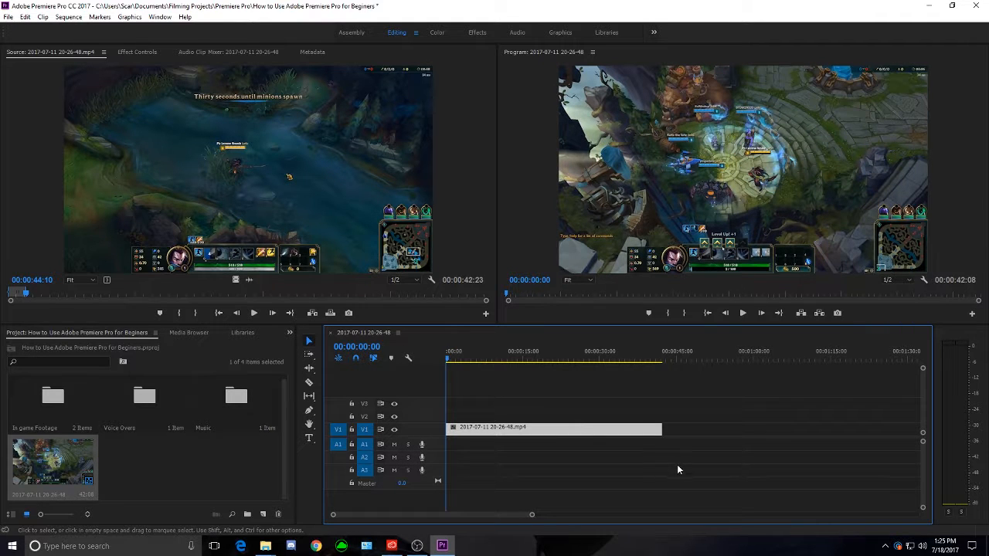
pyautogui.press('space')
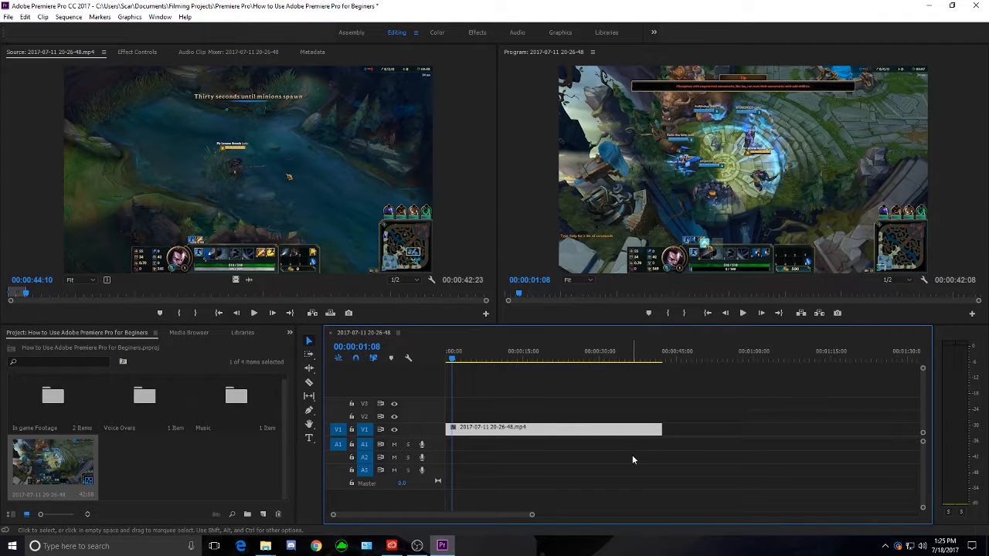
# Step: Trim the start of the V1 clip to 00:00:00:02, and try to move the clip to the start of the sequence
pyautogui.press('=')
pyautogui.press('=')
pyautogui.press('=')
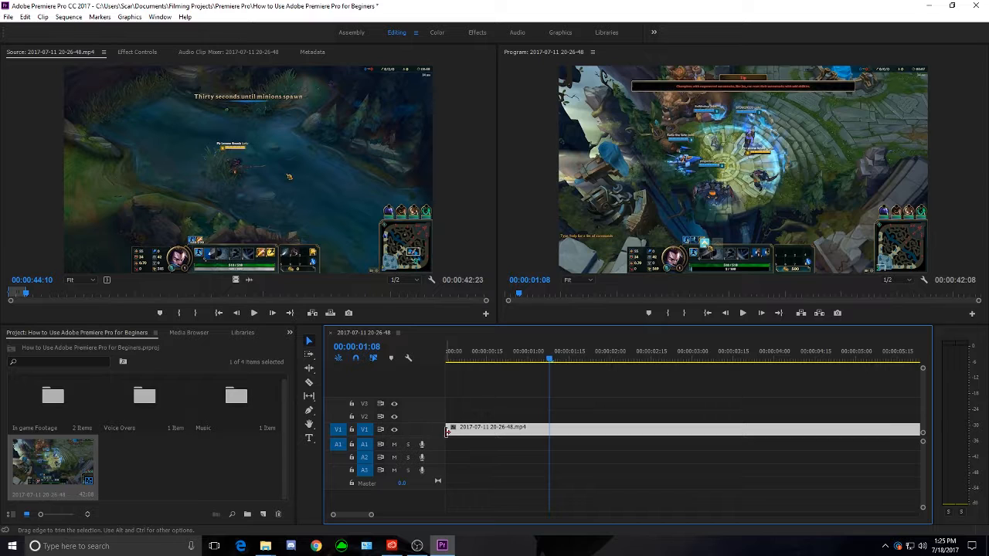
pyautogui.moveTo(447, 431)
pyautogui.mouseDown()
pyautogui.moveTo(473, 432)
pyautogui.moveTo(449, 434)
pyautogui.mouseUp()
pyautogui.moveTo(523, 434); pyautogui.dragTo(476, 436)
pyautogui.press('-')
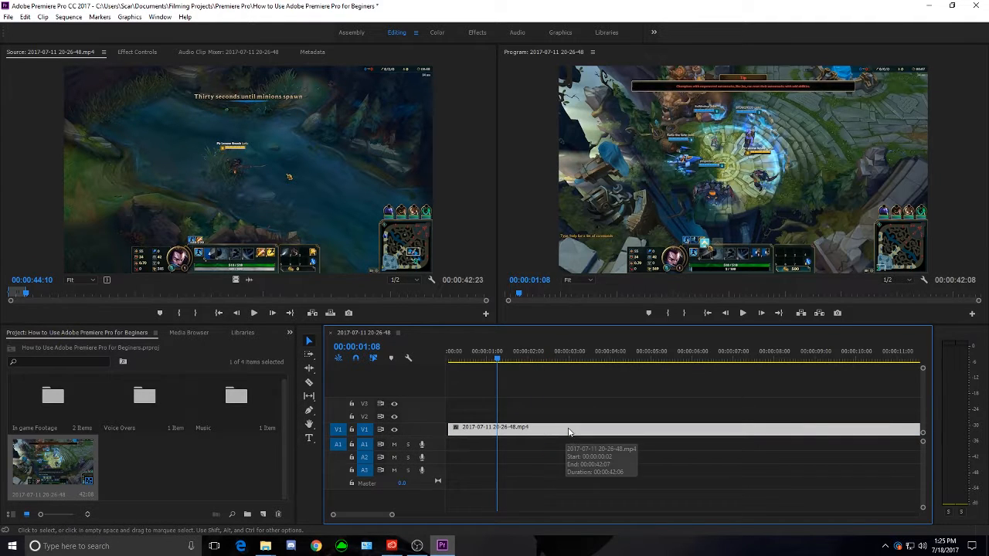
pyautogui.moveTo(569, 430); pyautogui.dragTo(508, 443)
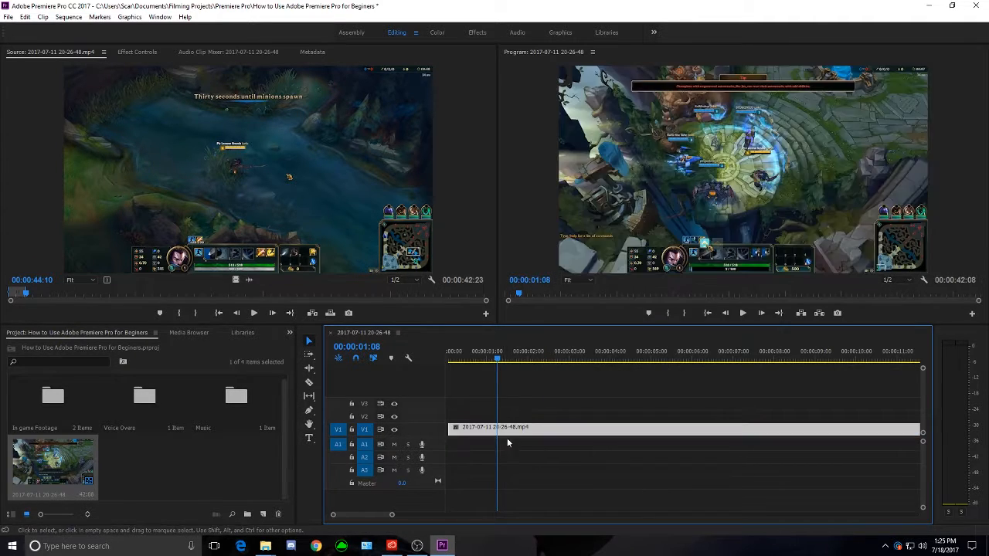
# Step: Return the playhead to 00:00:00:00 and replay the first eight seconds or so of the sequence
pyautogui.moveTo(493, 368); pyautogui.dragTo(588, 368)
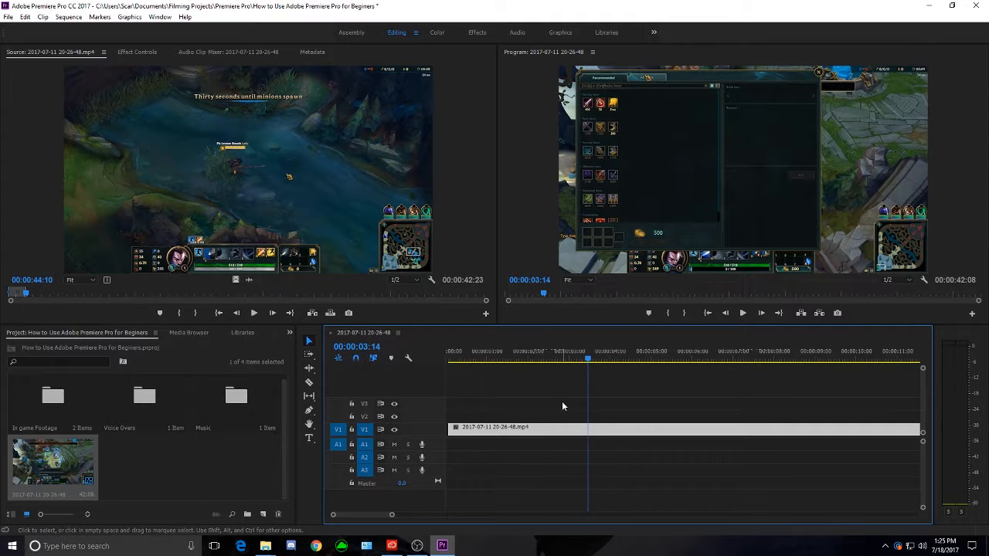
pyautogui.press('-')
pyautogui.press('-')
pyautogui.press('-')
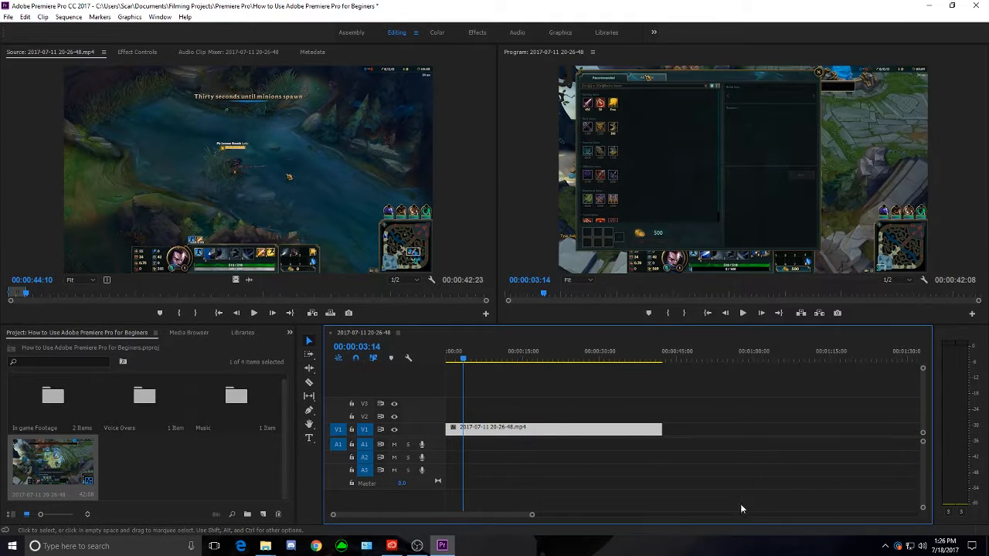
pyautogui.moveTo(614, 429); pyautogui.dragTo(614, 429)
pyautogui.moveTo(630, 425); pyautogui.dragTo(510, 419)
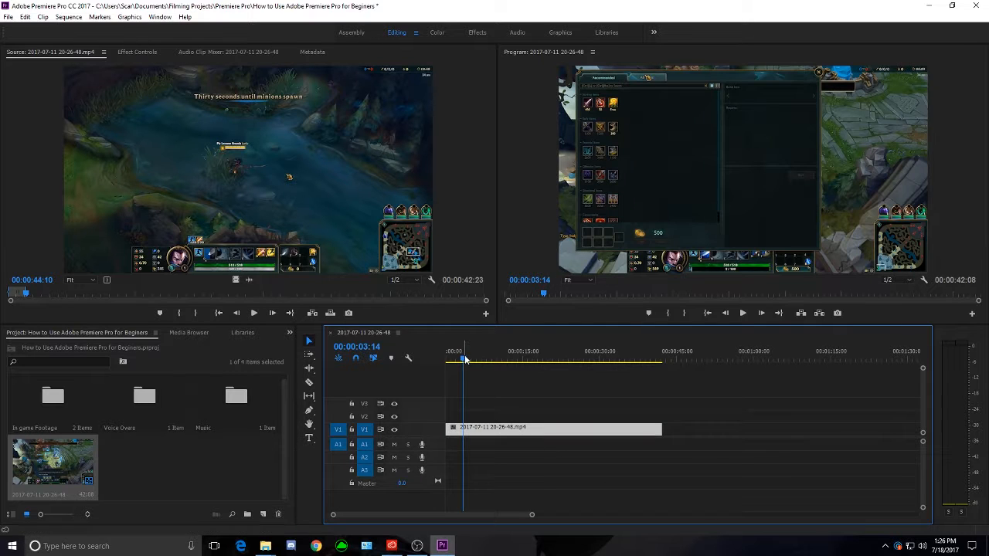
pyautogui.moveTo(462, 365); pyautogui.dragTo(412, 392)
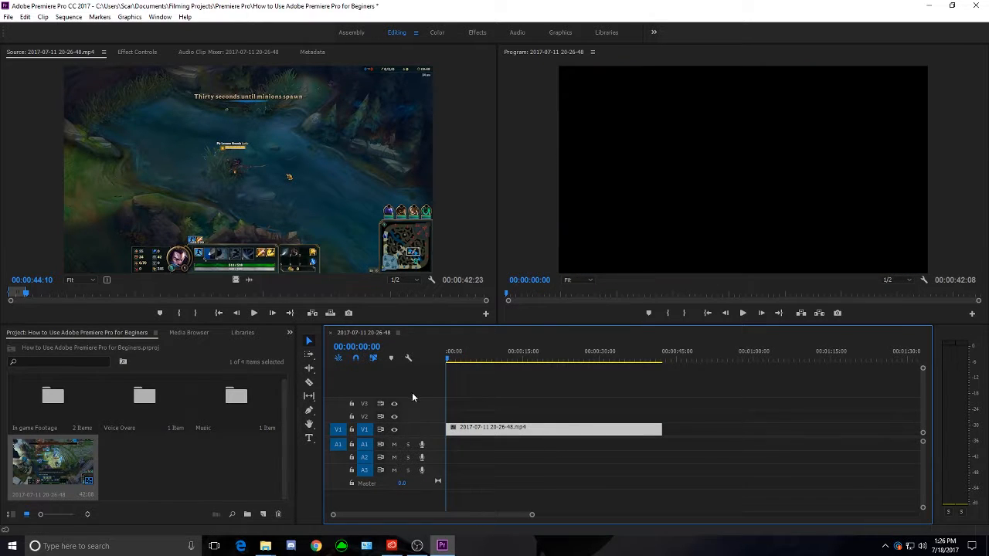
pyautogui.press('space')
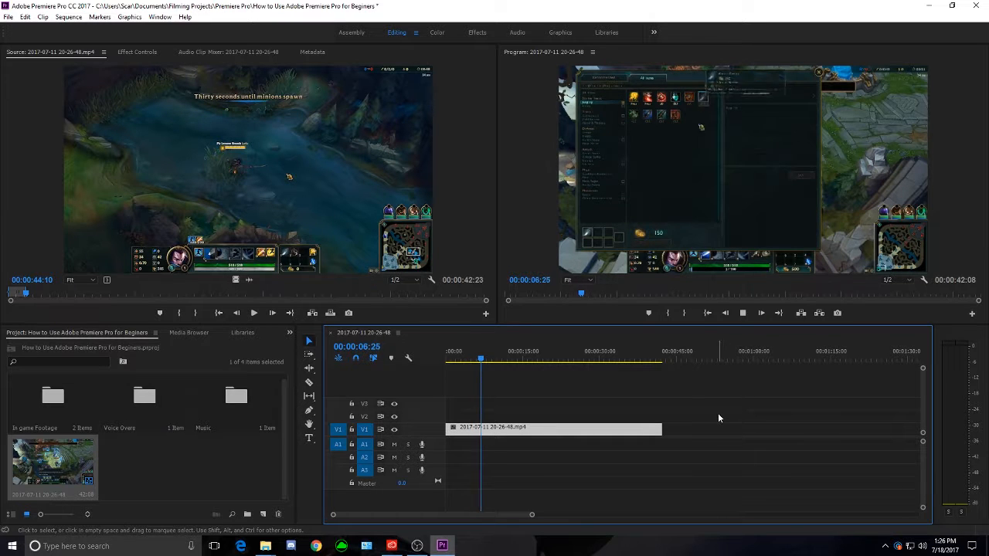
pyautogui.press('space')
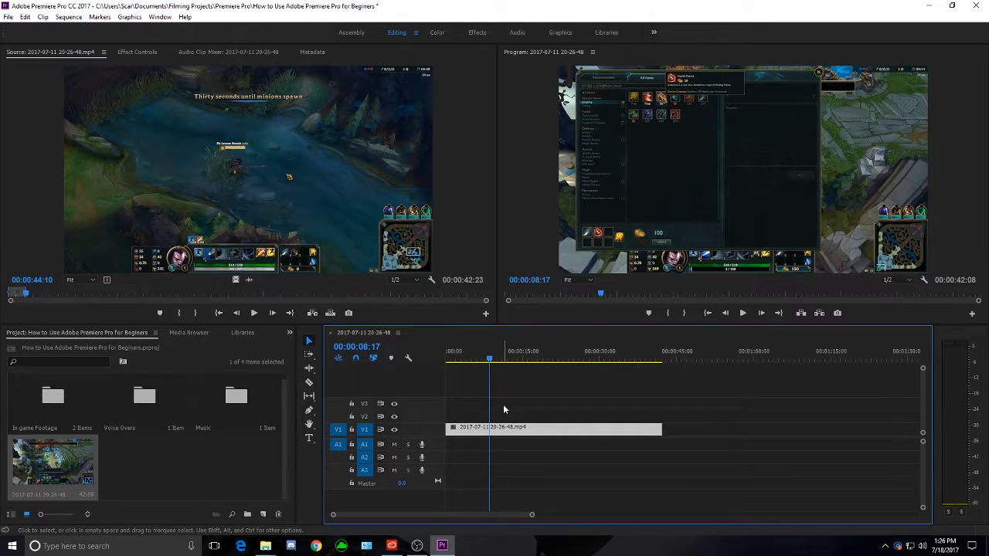
# Step: Try again to shift the V1 clip earlier so that it begins exactly at the sequence start
pyautogui.press('=')
pyautogui.press('=')
pyautogui.press('=')
pyautogui.press('=')
pyautogui.press('=')
pyautogui.press('-')
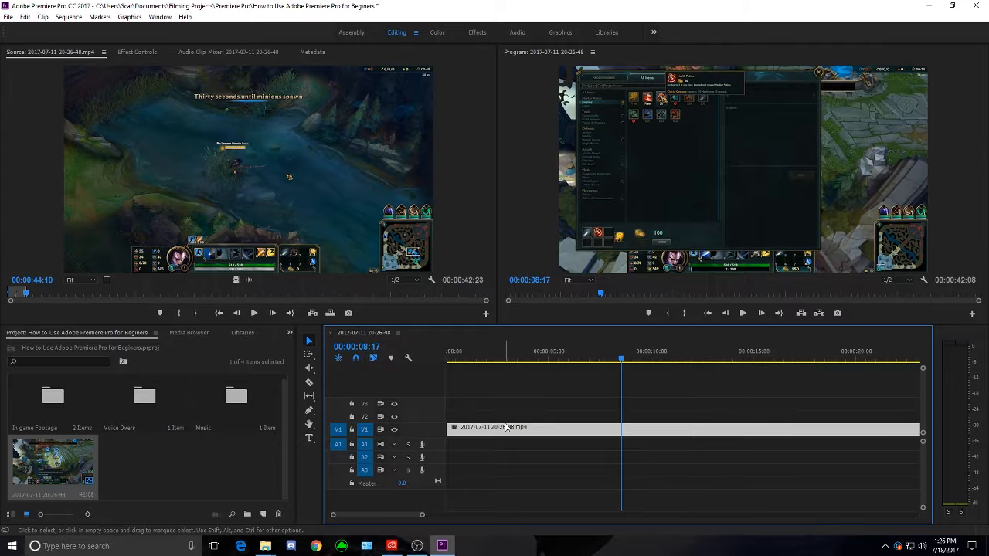
pyautogui.moveTo(562, 432); pyautogui.dragTo(495, 448)
pyautogui.press('-')
pyautogui.press('-')
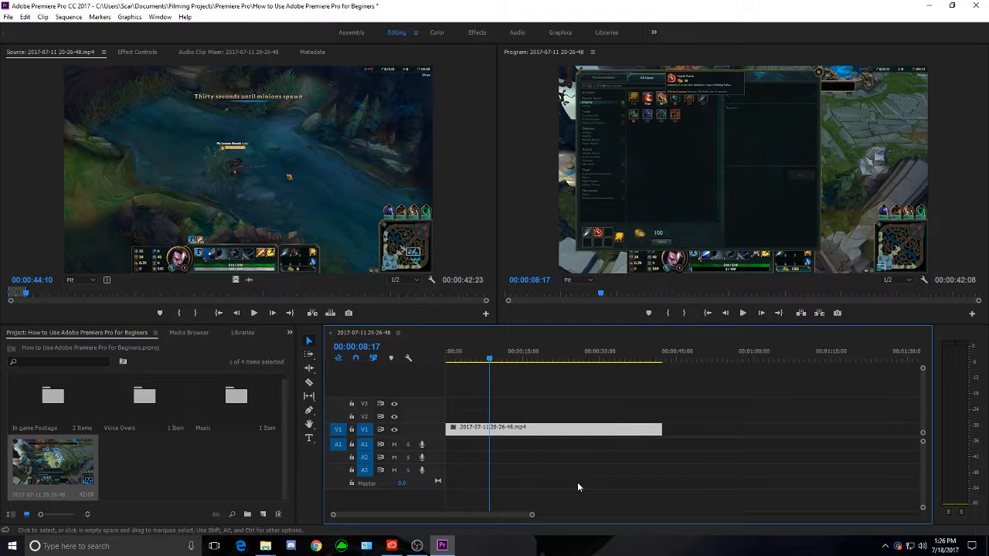
# Step: Scrub the sequence to about 00:00:39:26 and play it through to the end of the gameplay clip
pyautogui.click(572, 371)
pyautogui.moveTo(573, 358); pyautogui.dragTo(653, 360)
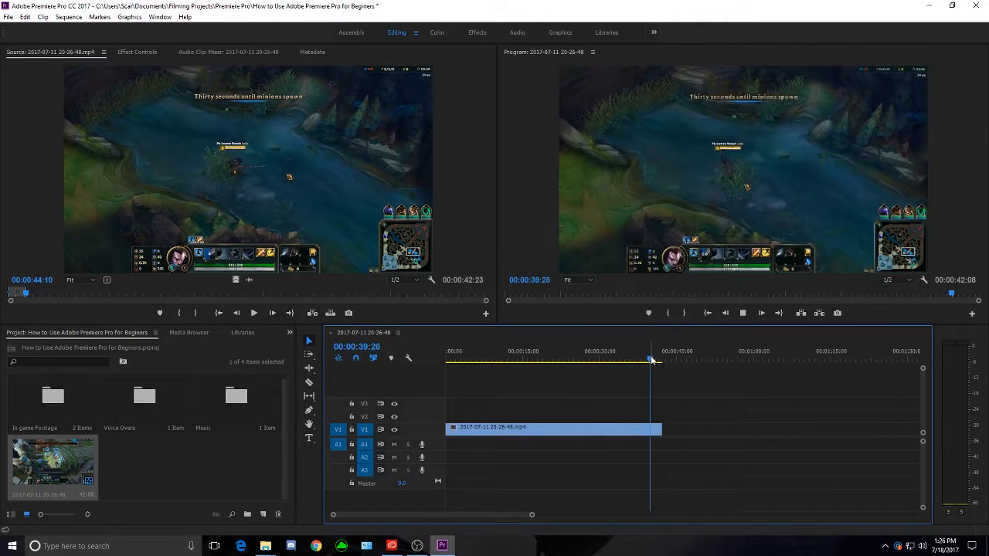
pyautogui.press('space')
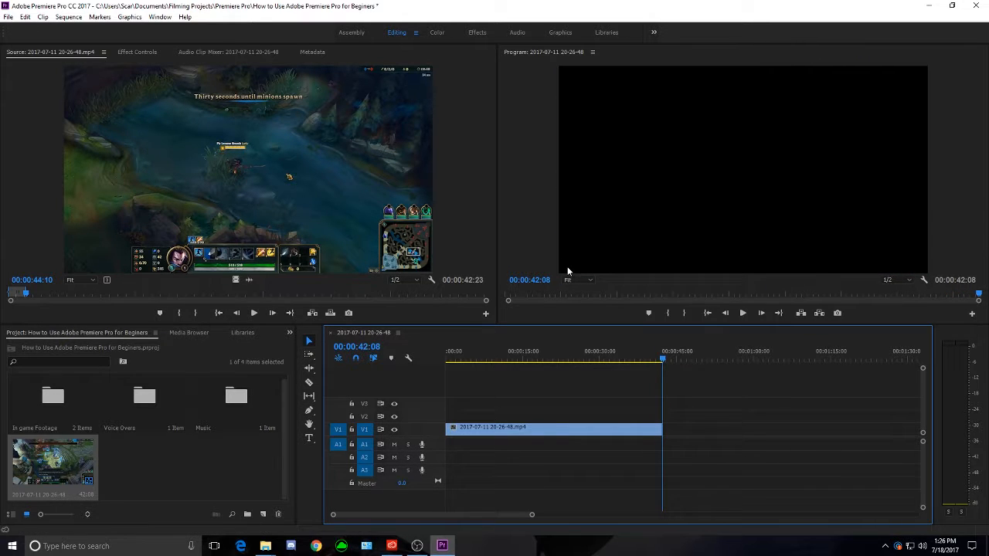
# Step: Set the speed of the gameplay clip on V1 to 200%
pyautogui.click(532, 351)
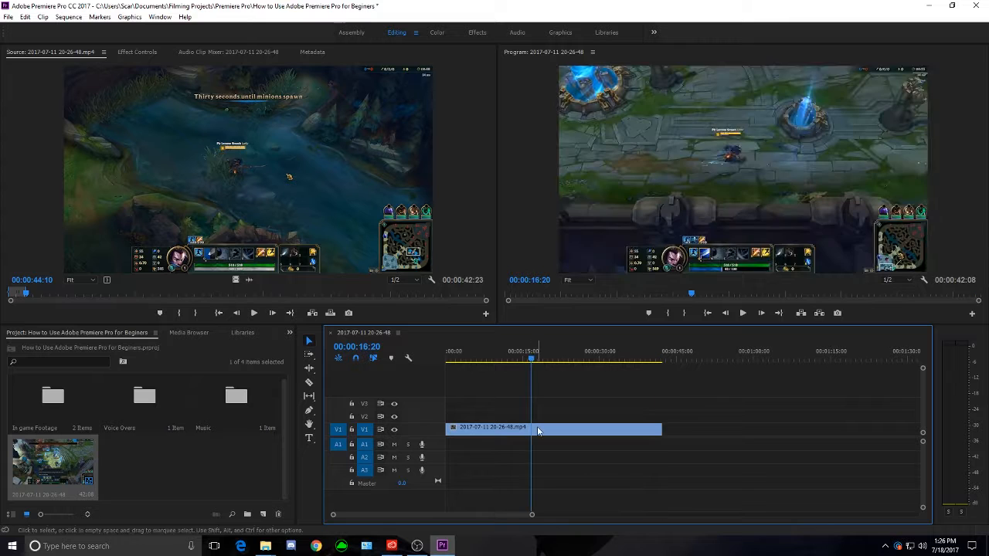
pyautogui.rightClick(536, 435)
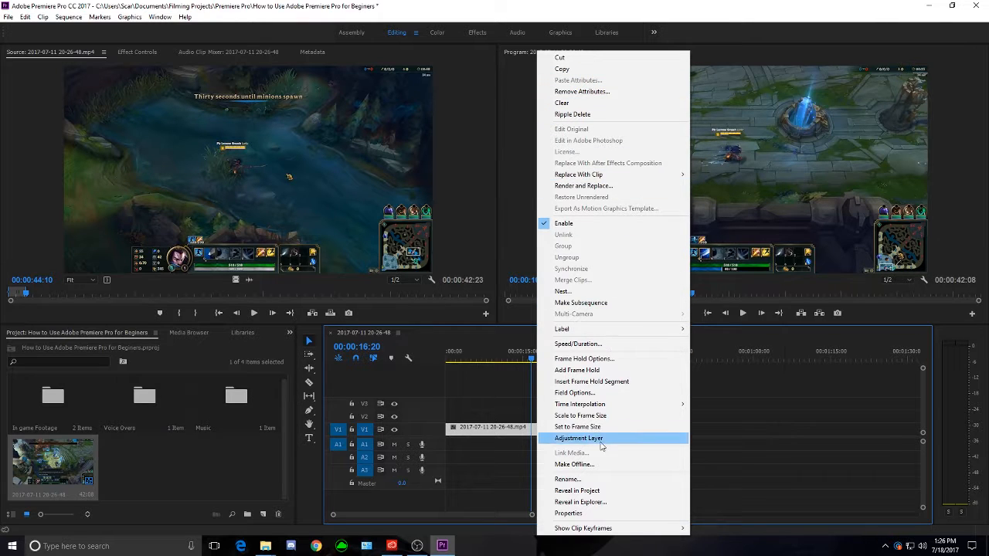
pyautogui.click(576, 345)
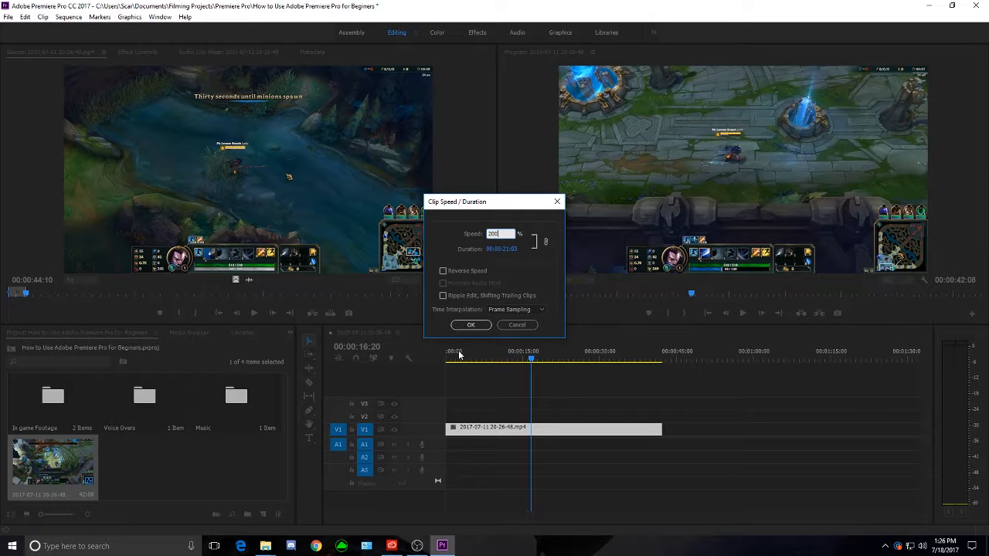
pyautogui.click(469, 326)
# Step: Return the playhead to 00:00:00:00 and play about nine seconds of the sped-up gameplay clip
pyautogui.moveTo(532, 362); pyautogui.dragTo(440, 382)
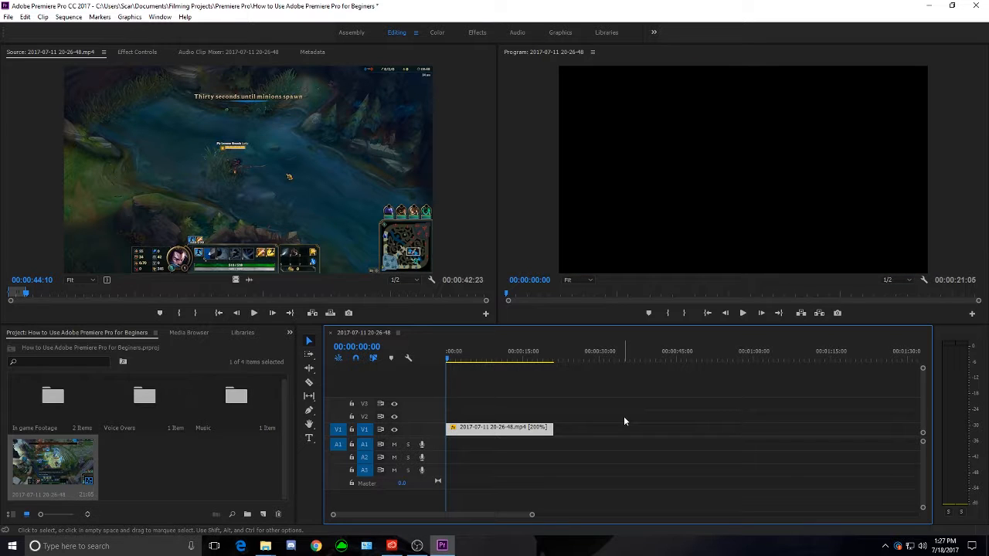
pyautogui.press('space')
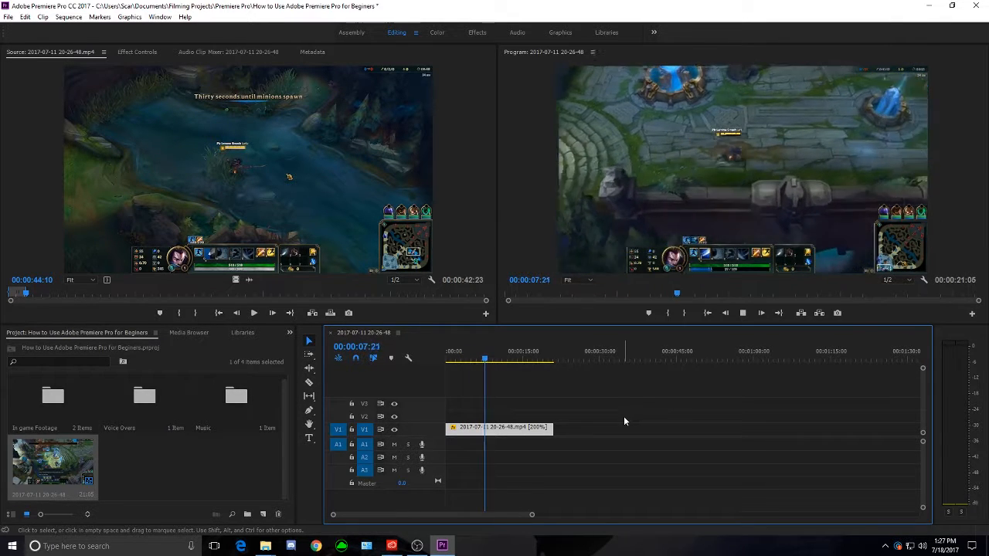
pyautogui.press('space')
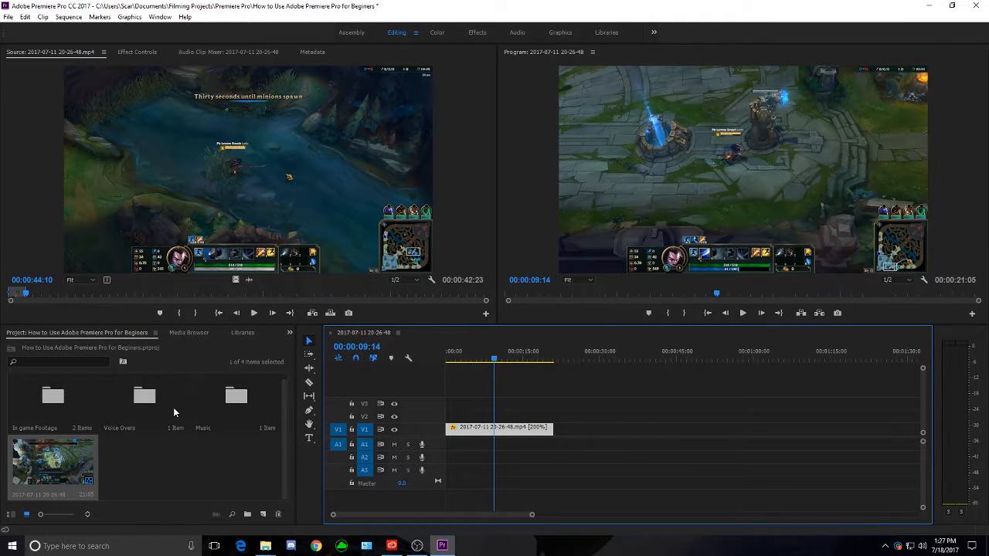
# Step: Load the Ending Theme - Super Mario World.mp3 track from the Music bin into the Source monitor and close the bin
pyautogui.doubleClick(227, 408)
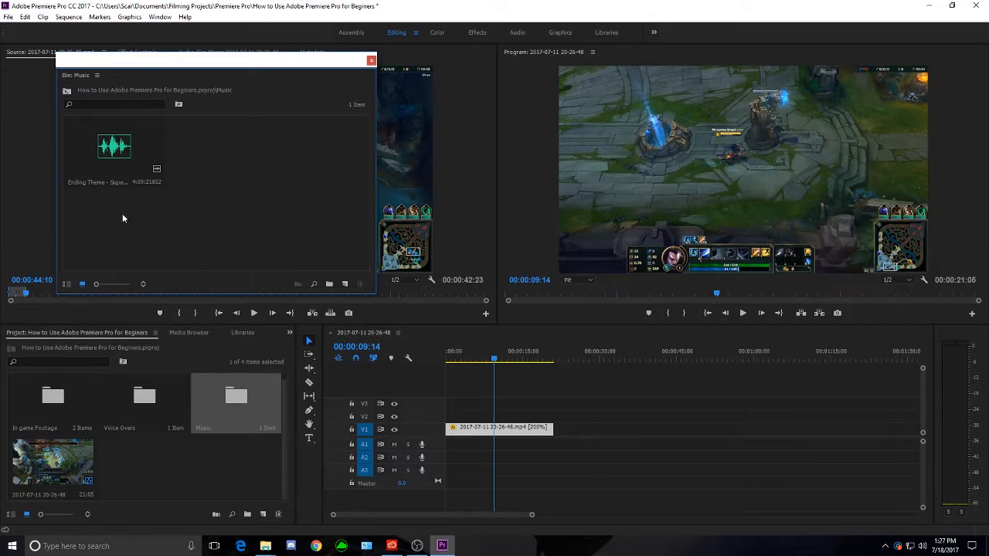
pyautogui.doubleClick(111, 144)
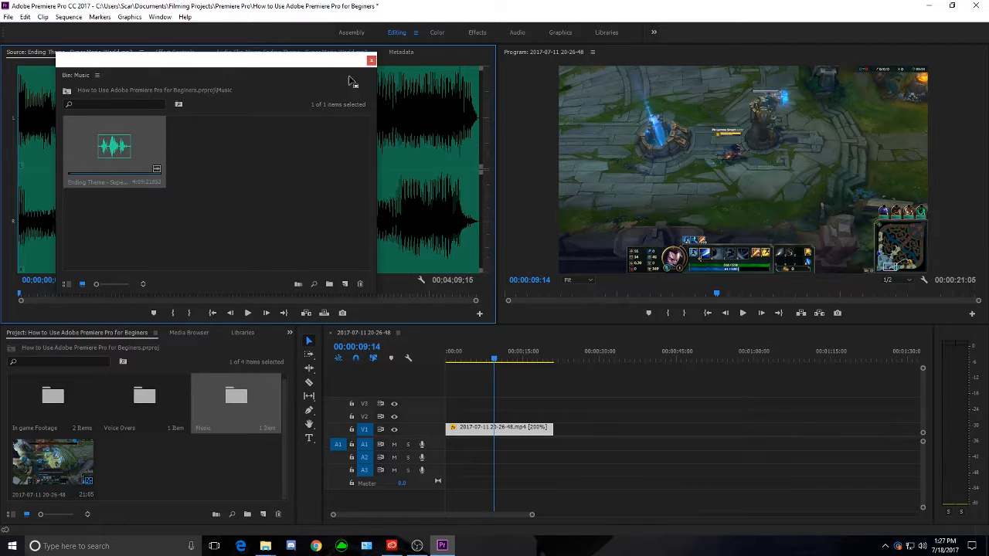
pyautogui.click(371, 60)
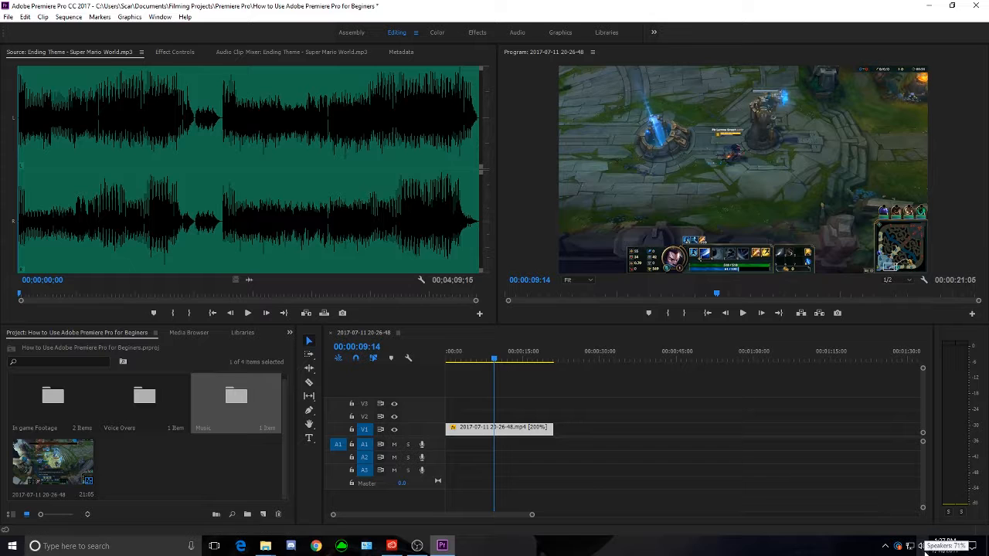
# Step: Lower the playback volume in the Windows volume mixer and close the mixer
pyautogui.rightClick(926, 551)
pyautogui.click(898, 495)
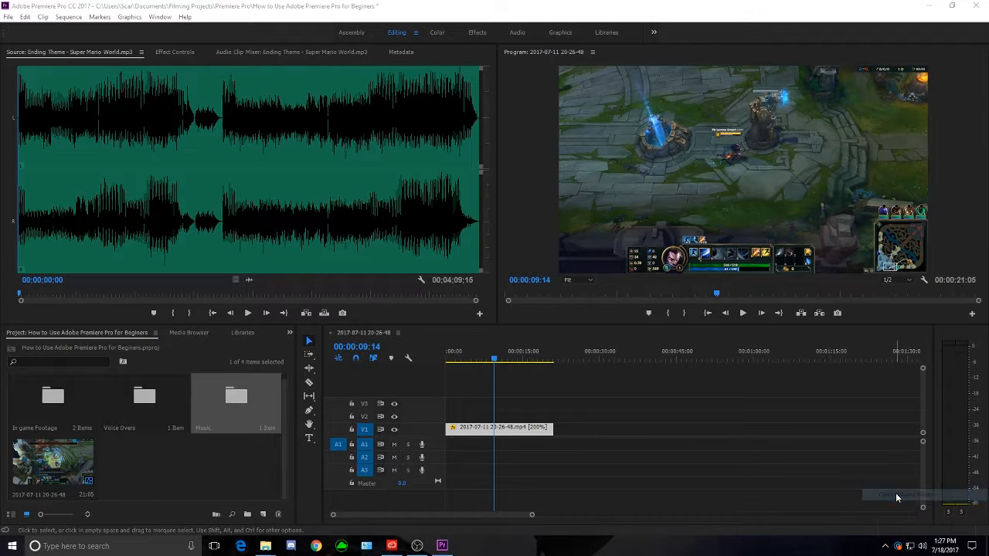
pyautogui.moveTo(870, 520); pyautogui.dragTo(980, 509)
pyautogui.moveTo(945, 448); pyautogui.dragTo(958, 485)
pyautogui.click(976, 363)
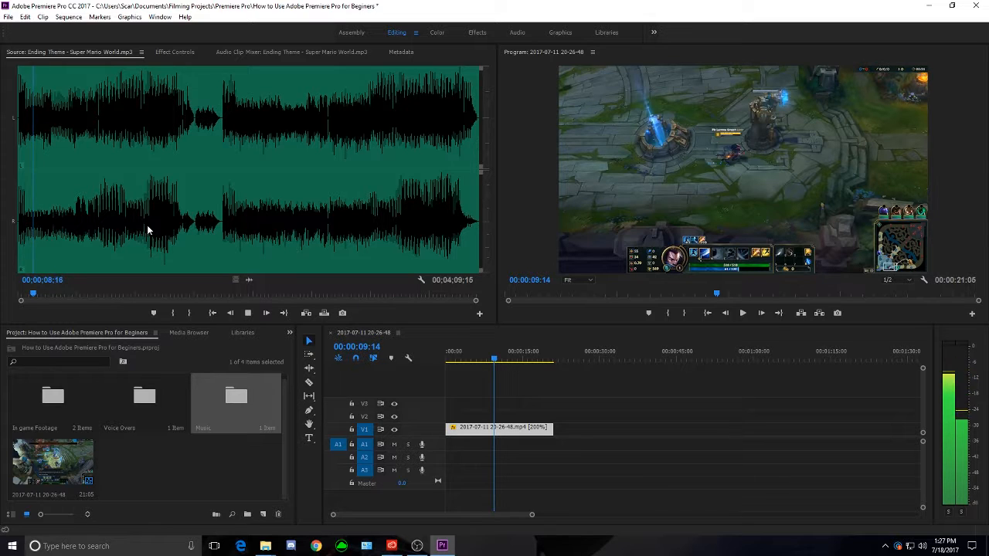
# Step: Rewind the previewed music track to its beginning and place it on track A1 at the start of the sequence
pyautogui.press('space')
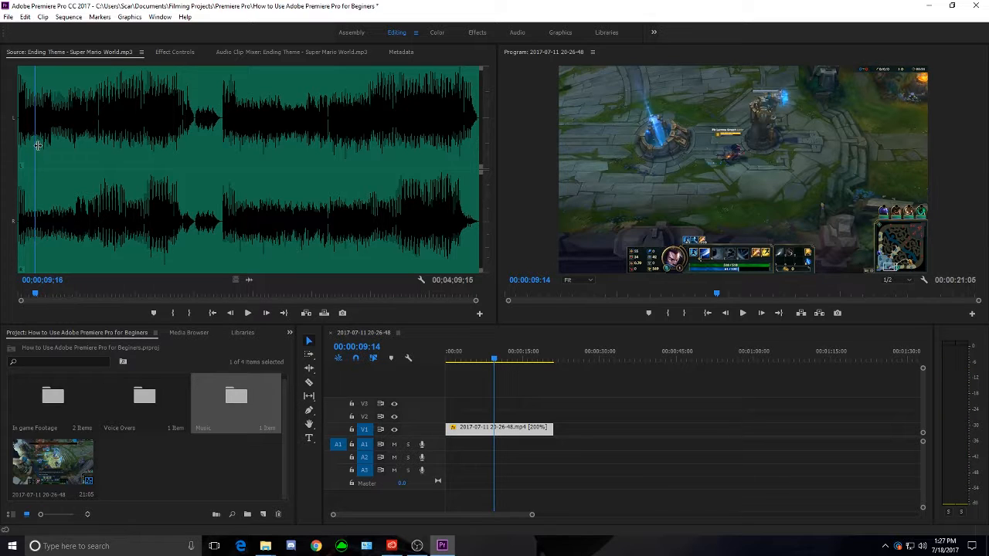
pyautogui.moveTo(32, 141); pyautogui.dragTo(2, 158)
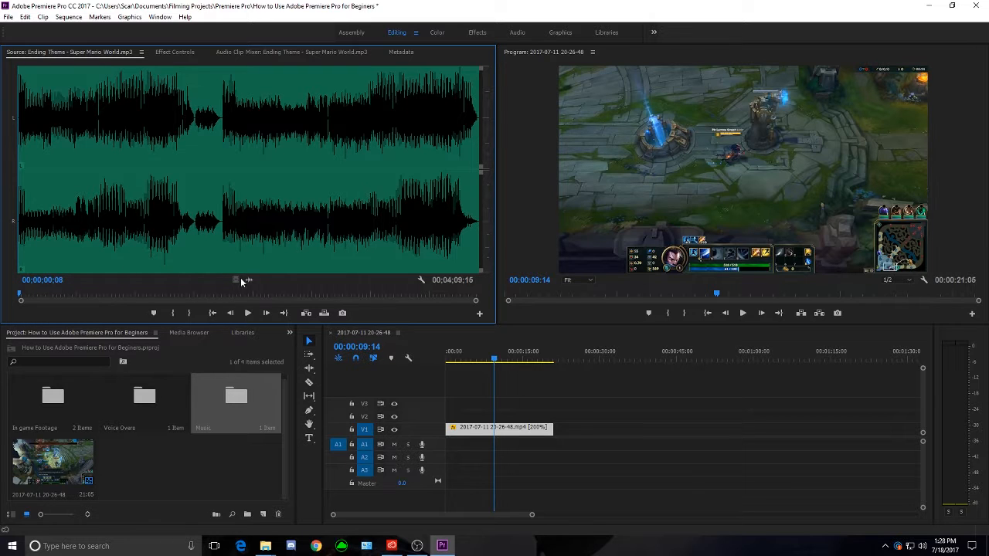
pyautogui.moveTo(464, 358); pyautogui.dragTo(446, 446)
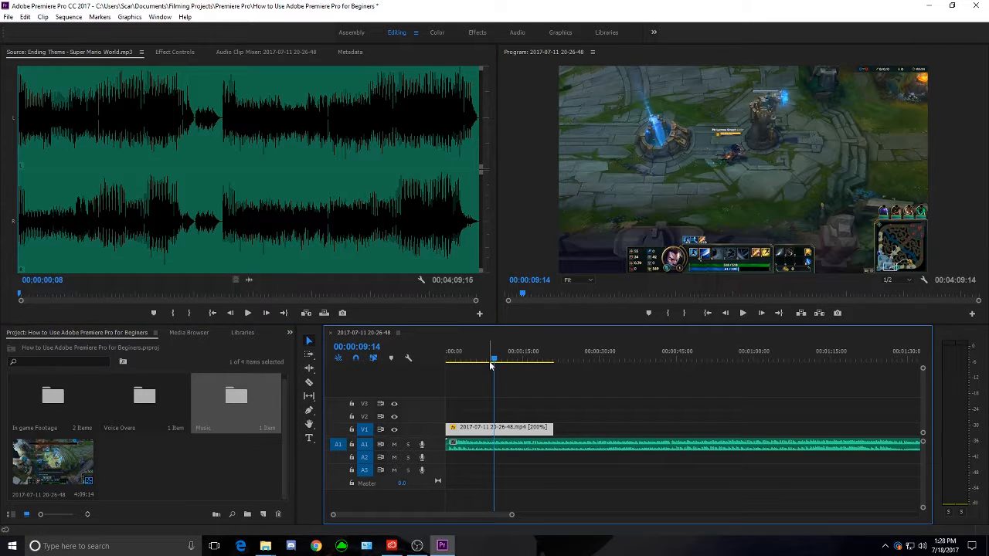
# Step: Play the first ten seconds or so of the sequence with music, and expand the A1 track to enlarge its waveform
pyautogui.moveTo(494, 362); pyautogui.dragTo(444, 368)
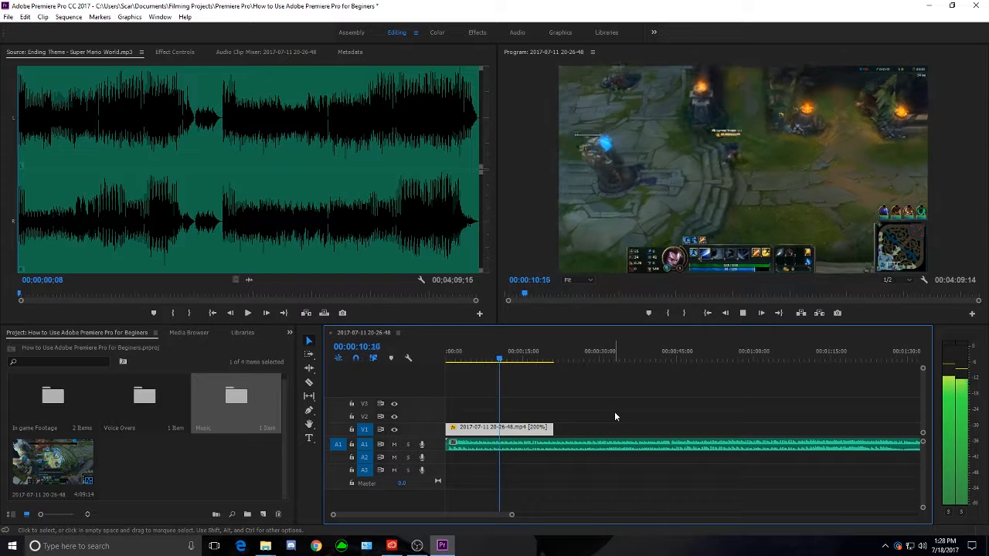
pyautogui.press('space')
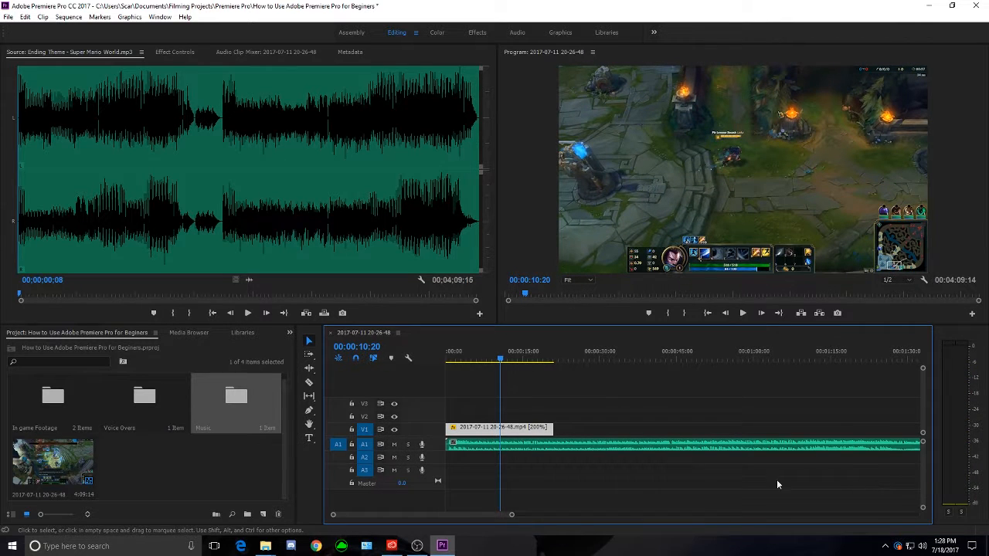
pyautogui.doubleClick(430, 444)
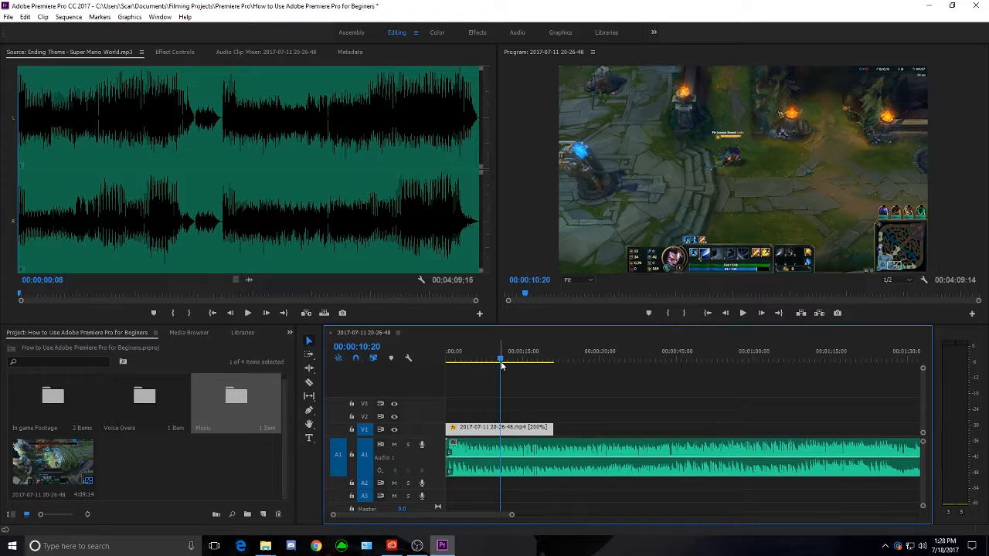
# Step: Play the sequence with the music from its opening until just past the end of the gameplay clip
pyautogui.moveTo(500, 360); pyautogui.dragTo(451, 357)
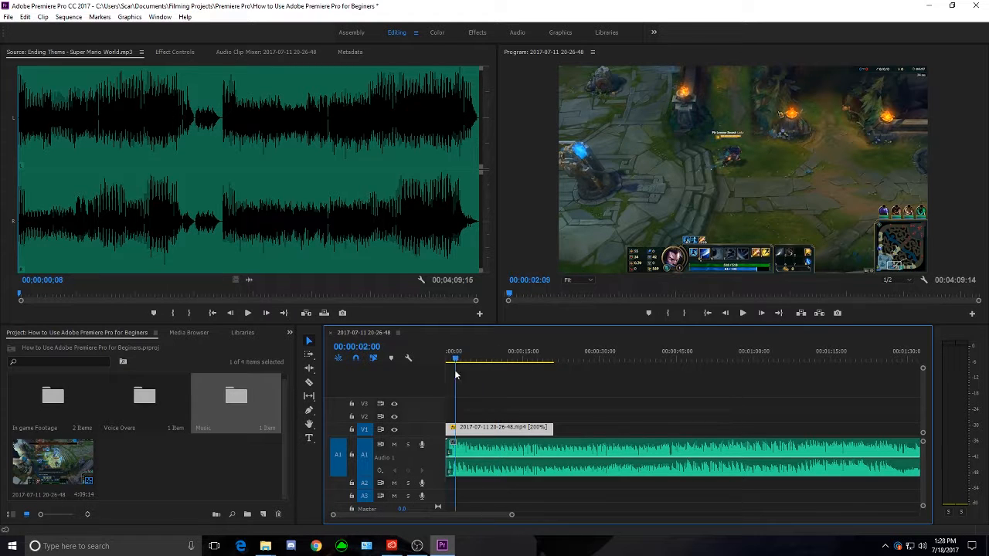
pyautogui.press('space')
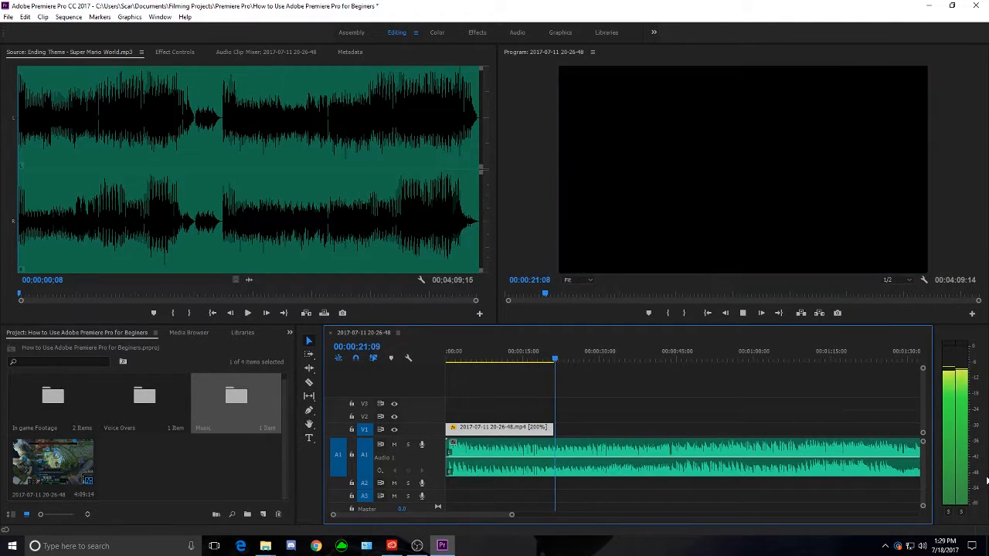
pyautogui.press('space')
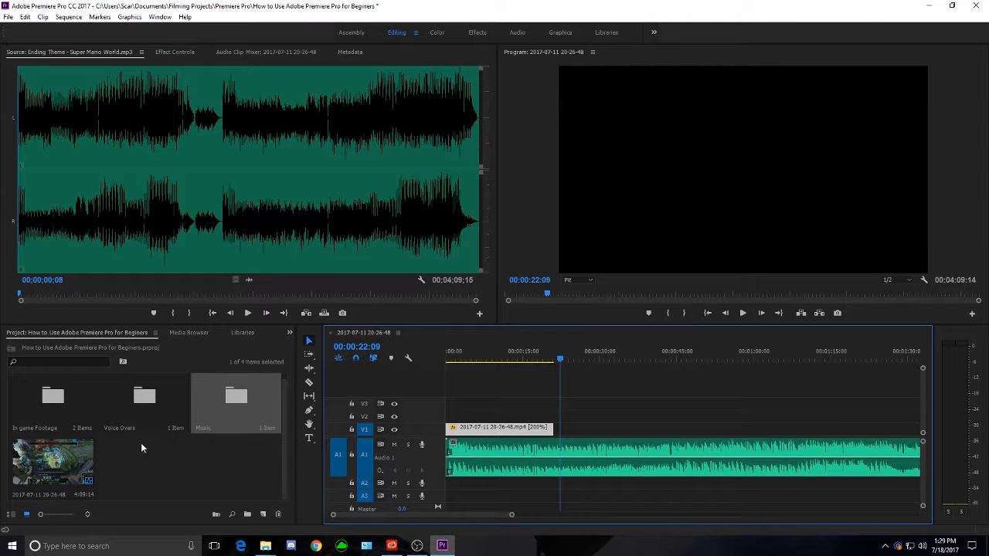
# Step: Load the longer 2017-07-10 recording from the In game Footage bin into the Source monitor and close the bin
pyautogui.doubleClick(54, 399)
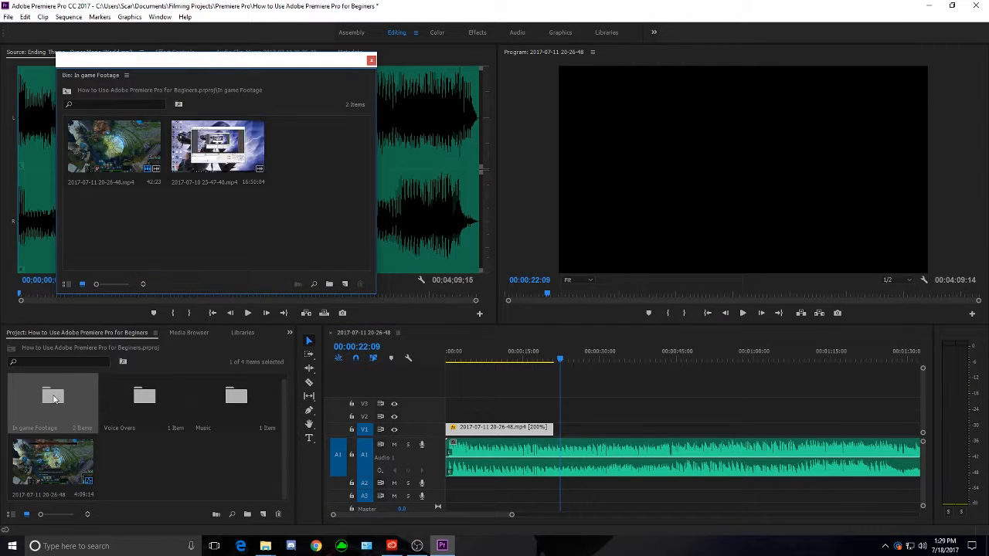
pyautogui.doubleClick(217, 146)
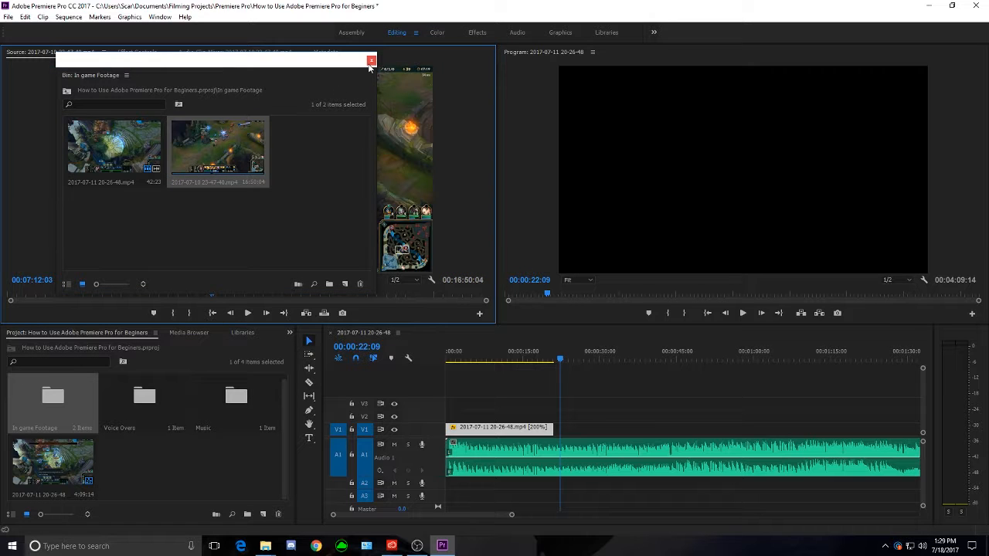
pyautogui.click(371, 61)
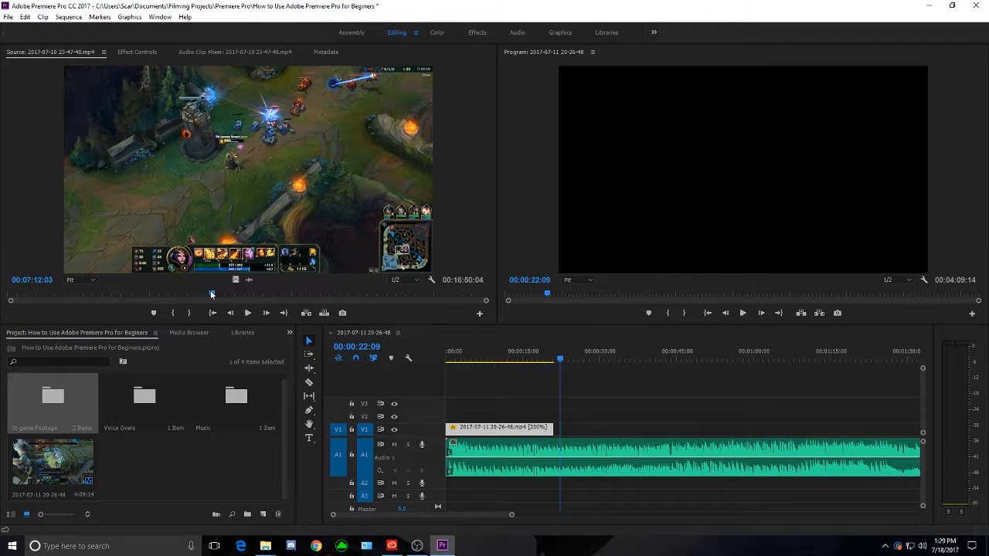
# Step: Mark an In point at 00:08:53:09 in the longer gameplay recording
pyautogui.moveTo(211, 294); pyautogui.dragTo(255, 294)
pyautogui.moveTo(265, 295)
pyautogui.mouseDown()
pyautogui.moveTo(285, 294)
pyautogui.moveTo(260, 304)
pyautogui.mouseUp()
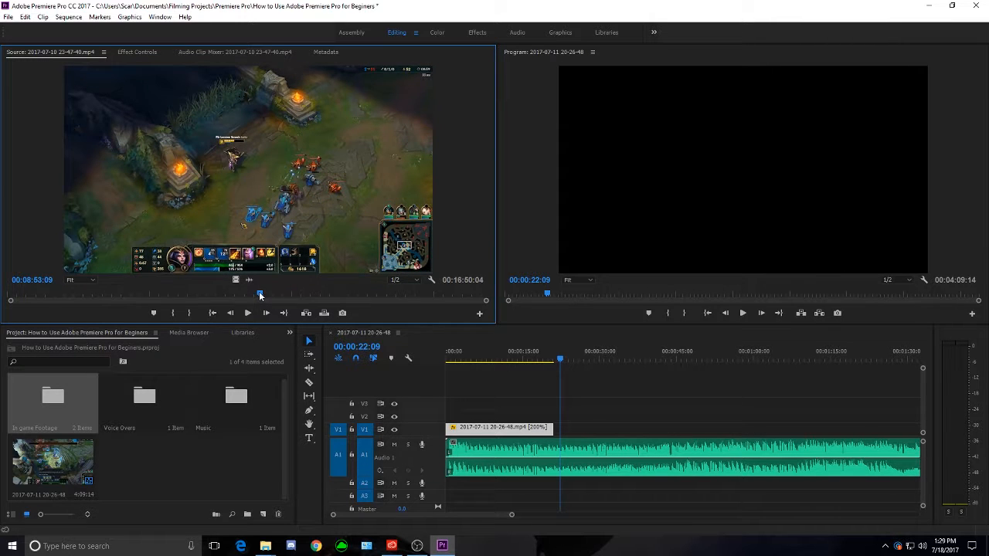
pyautogui.press('i')
# Step: Skim the longer recording beyond its In point by playing short stretches up to about 00:11:55 in the Source monitor
pyautogui.press('space')
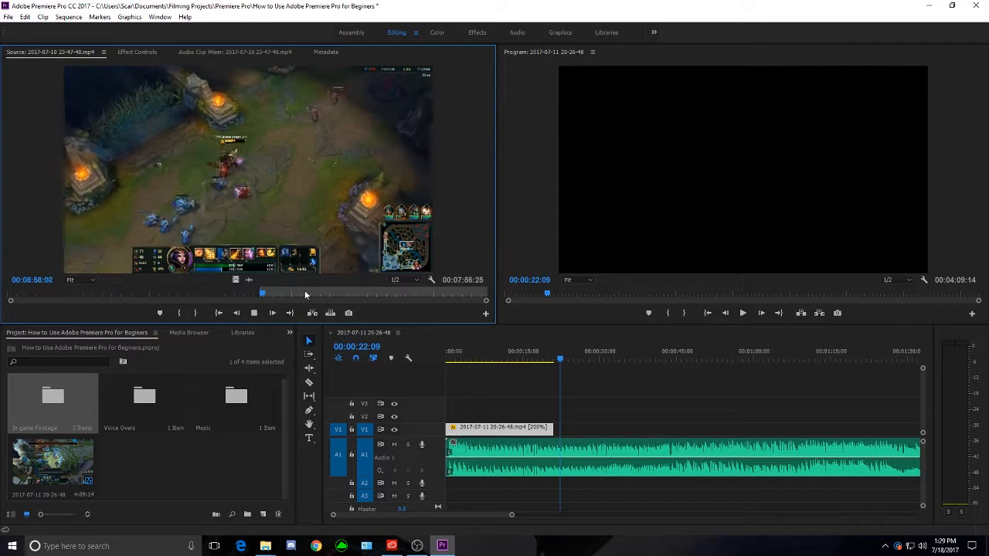
pyautogui.click(305, 294)
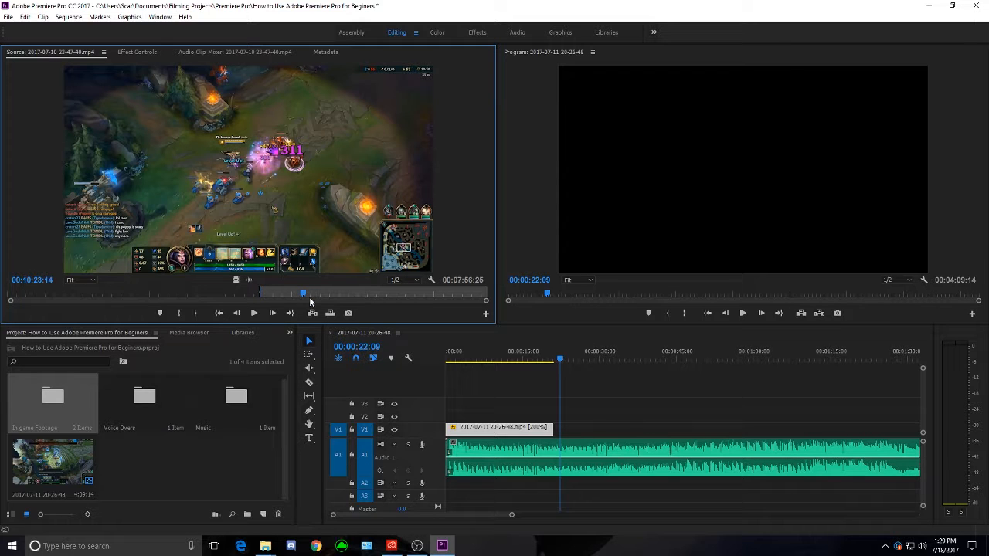
pyautogui.press('space')
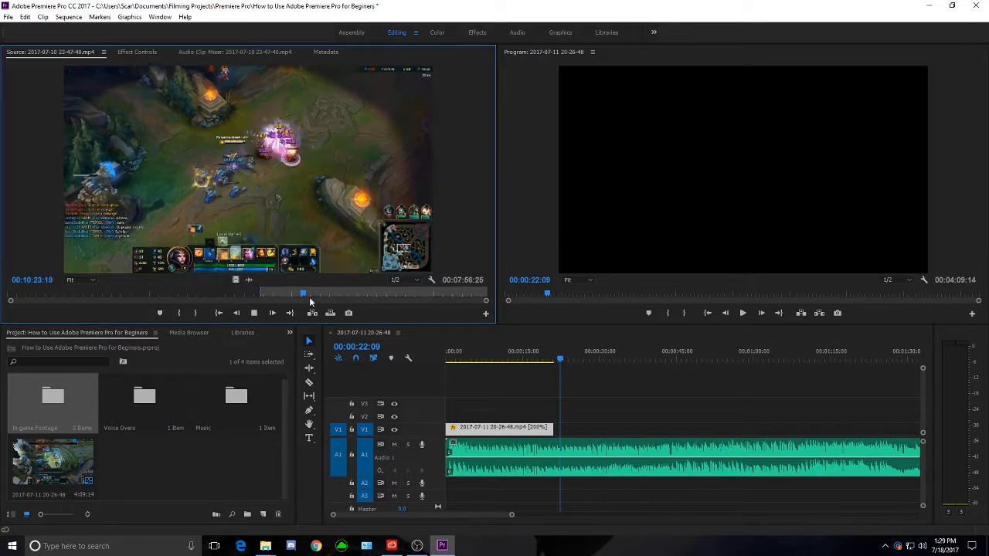
pyautogui.click(289, 294)
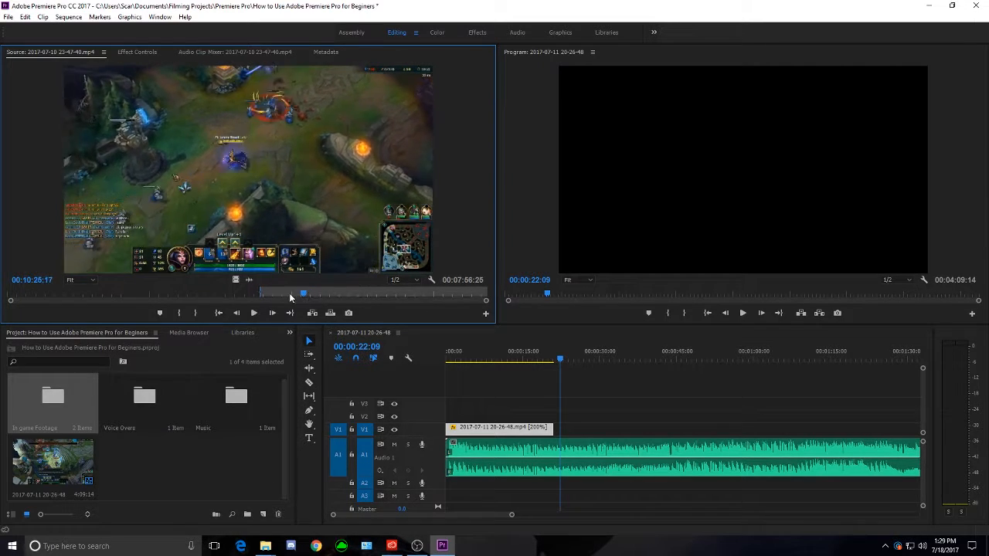
pyautogui.click(310, 293)
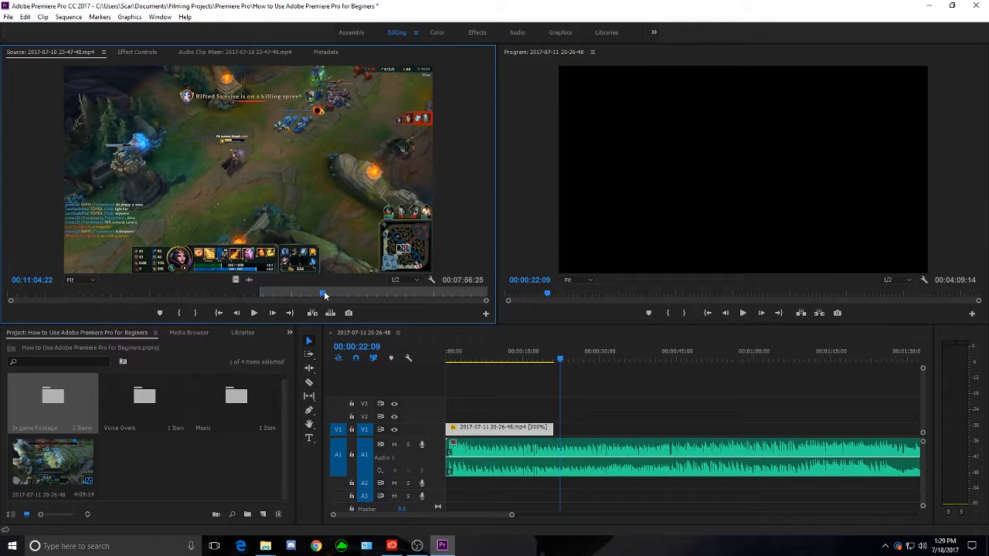
pyautogui.press('space')
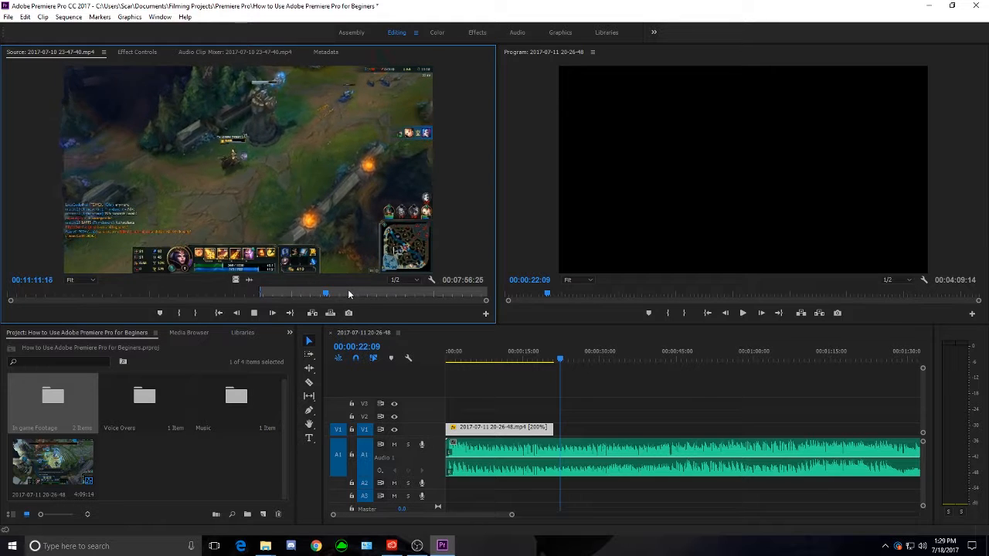
pyautogui.click(347, 292)
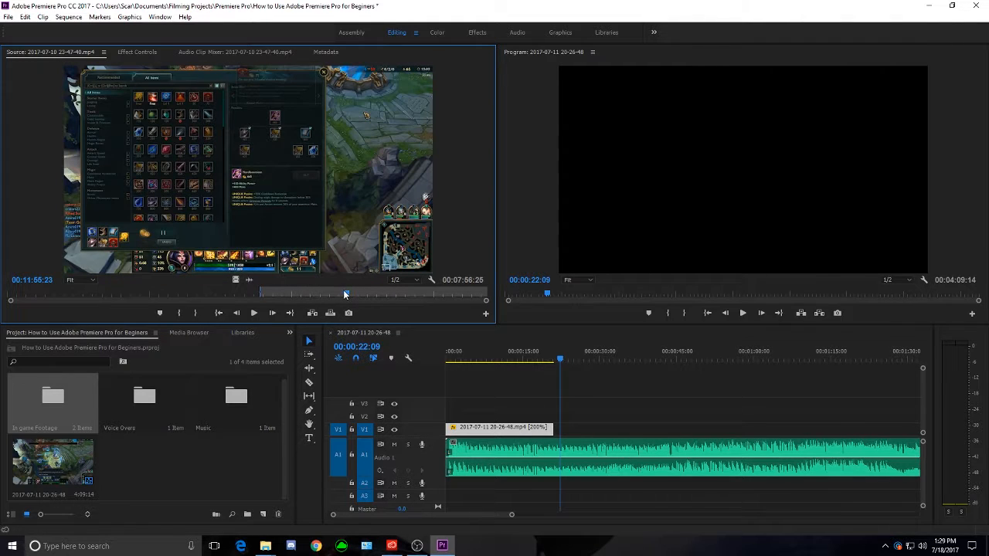
pyautogui.moveTo(343, 294); pyautogui.dragTo(342, 293)
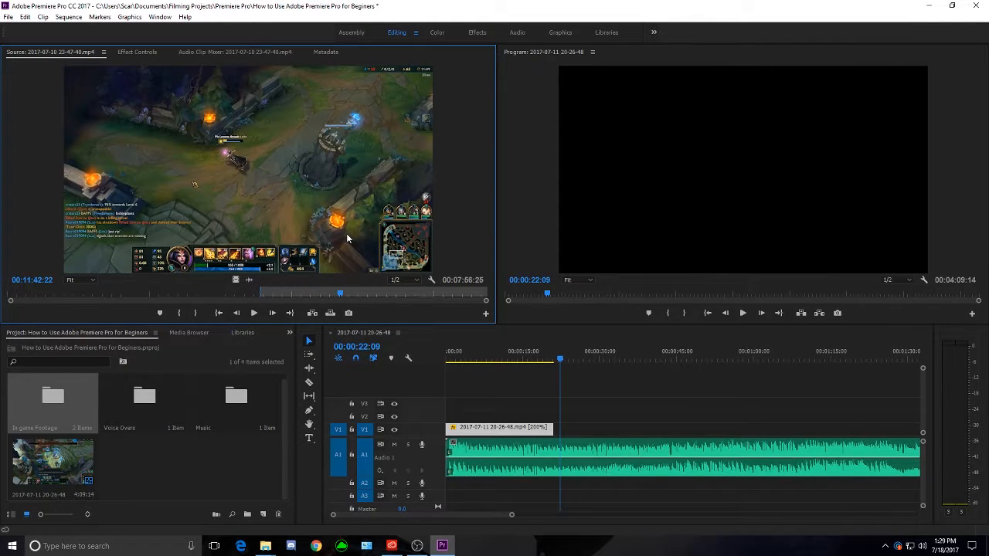
pyautogui.press('space')
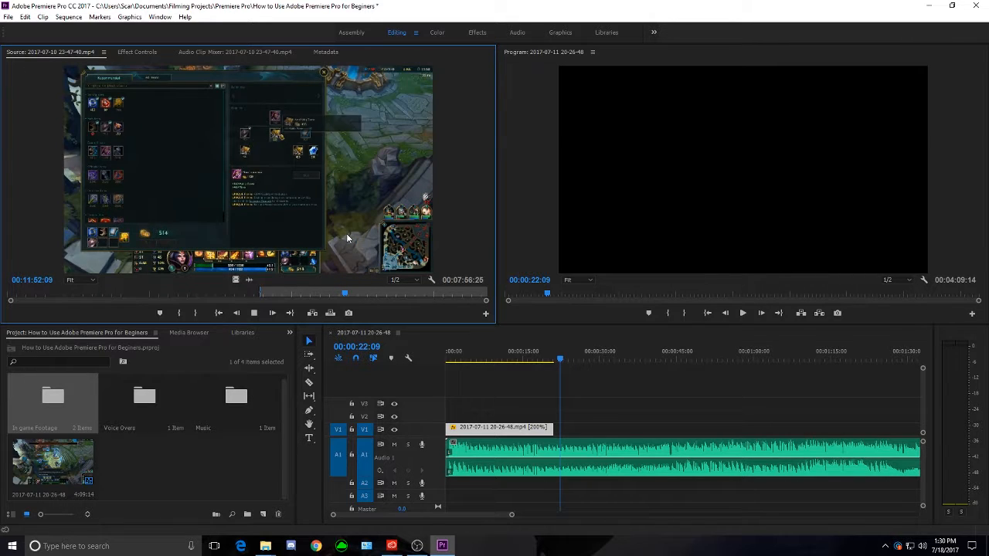
pyautogui.press('space')
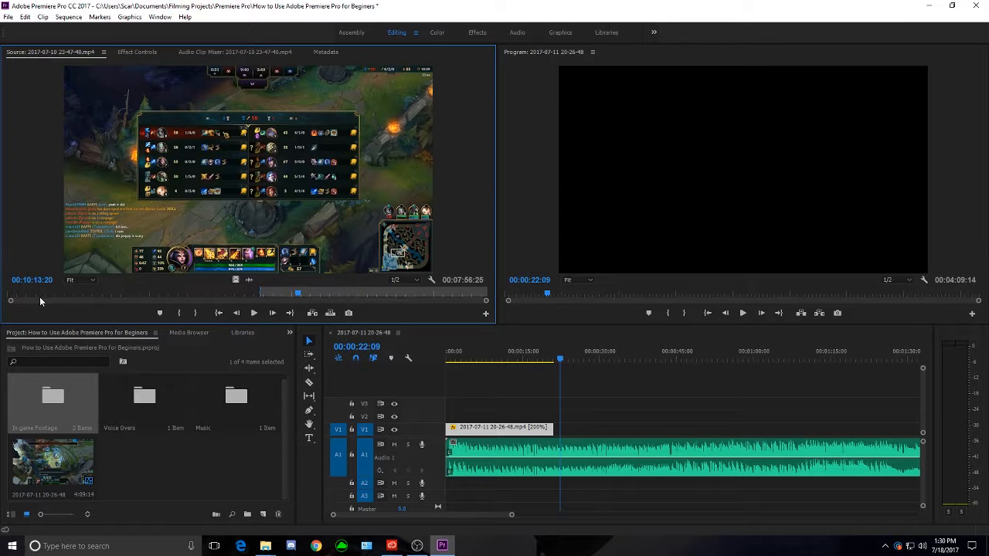
# Step: Mark an Out point at 00:03:22:01 and an In point at 00:02:32:02 in the longer recording
pyautogui.moveTo(31, 295); pyautogui.dragTo(61, 293)
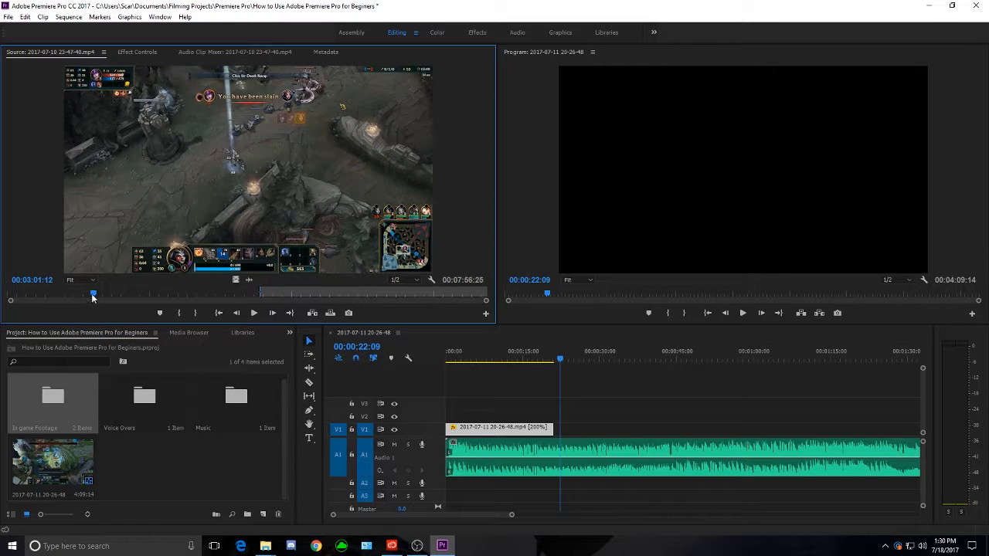
pyautogui.moveTo(93, 296); pyautogui.dragTo(102, 295)
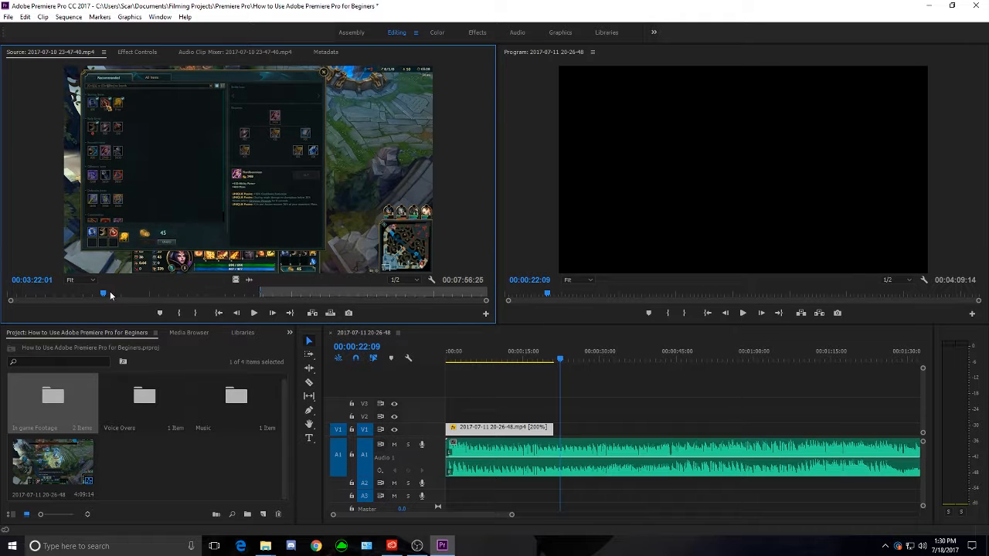
pyautogui.press('o')
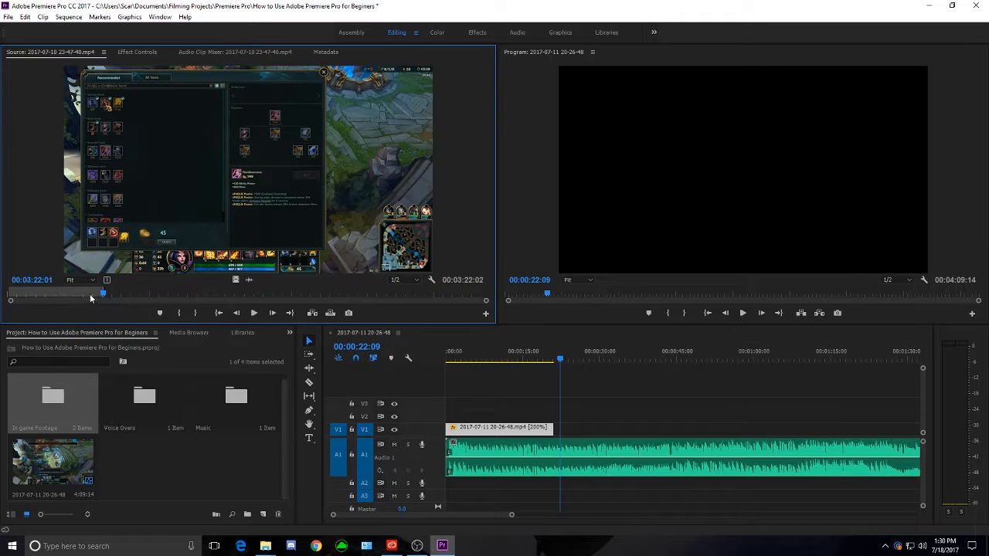
pyautogui.moveTo(88, 293); pyautogui.dragTo(82, 296)
pyautogui.press('i')
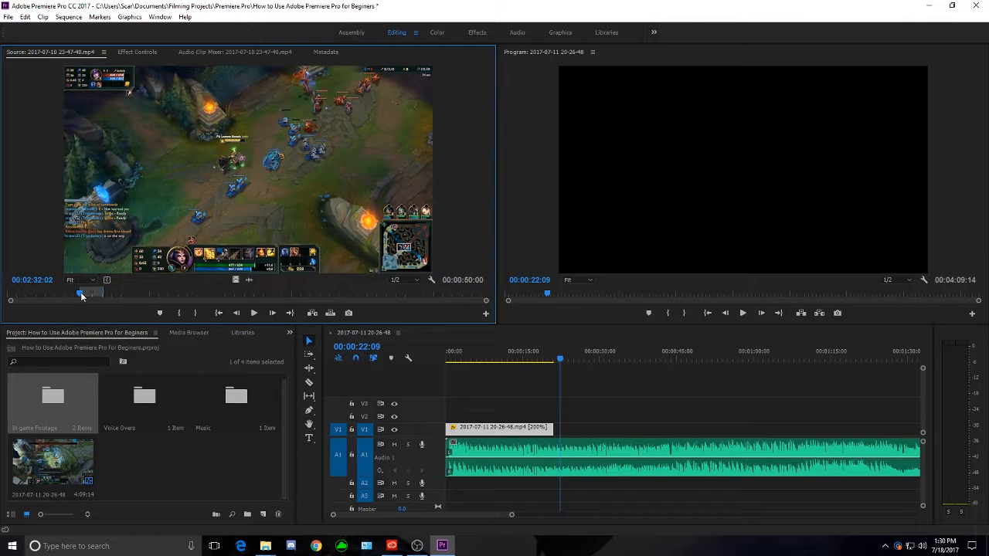
# Step: Move the In point later so the marked section lasts 00:00:26:03, and play the recording through the death scene
pyautogui.press('space')
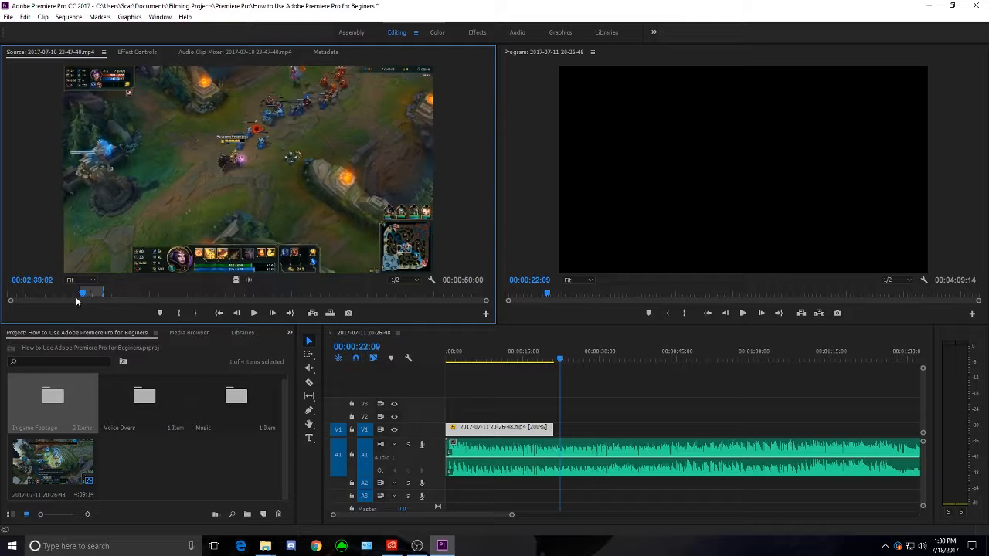
pyautogui.click(83, 293)
pyautogui.moveTo(84, 294); pyautogui.dragTo(95, 295)
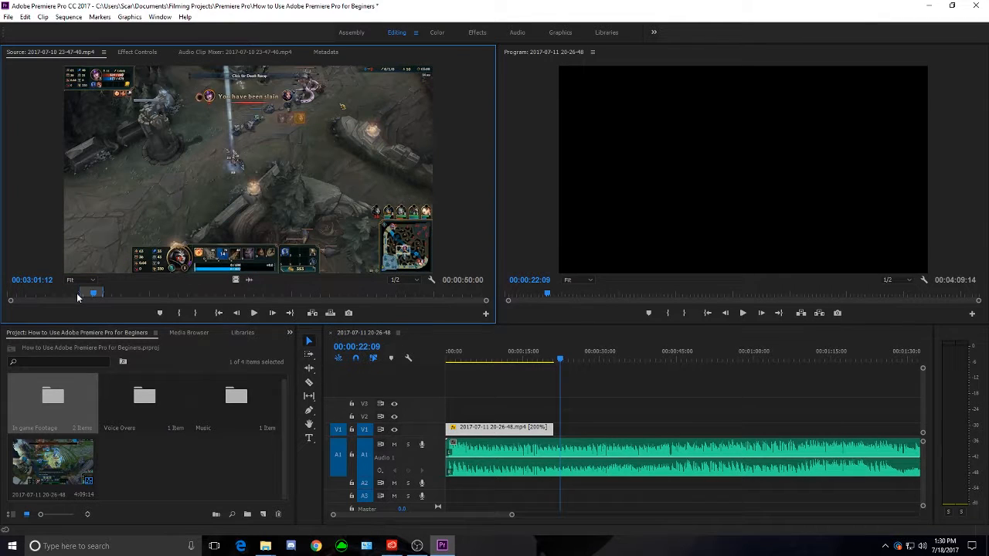
pyautogui.moveTo(81, 290)
pyautogui.mouseDown()
pyautogui.moveTo(92, 291)
pyautogui.moveTo(87, 301)
pyautogui.mouseUp()
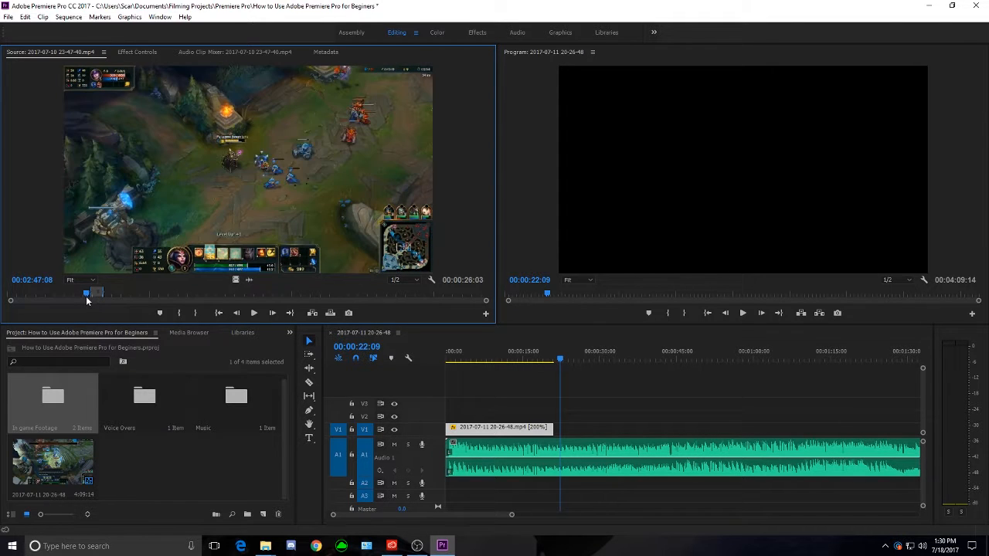
pyautogui.press('space')
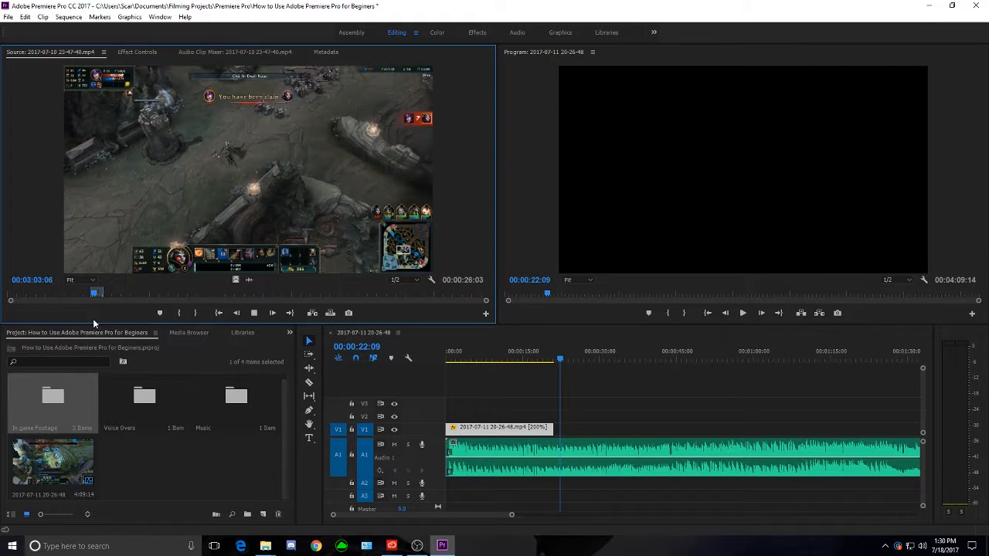
pyautogui.press('space')
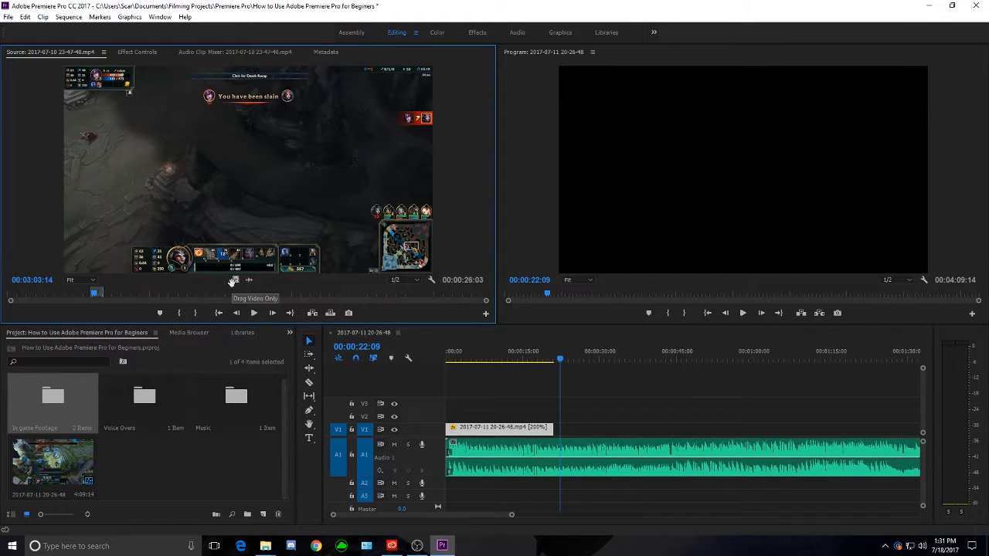
# Step: Place only the video of the marked section on V1 directly after the first clip, and play across the cut
pyautogui.moveTo(233, 280); pyautogui.dragTo(561, 436)
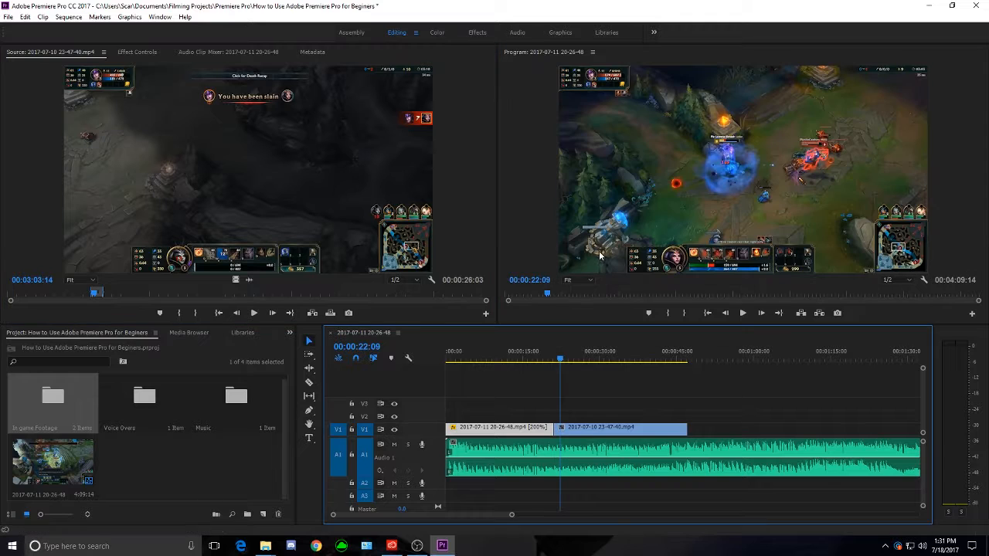
pyautogui.moveTo(561, 360); pyautogui.dragTo(548, 360)
pyautogui.press('space')
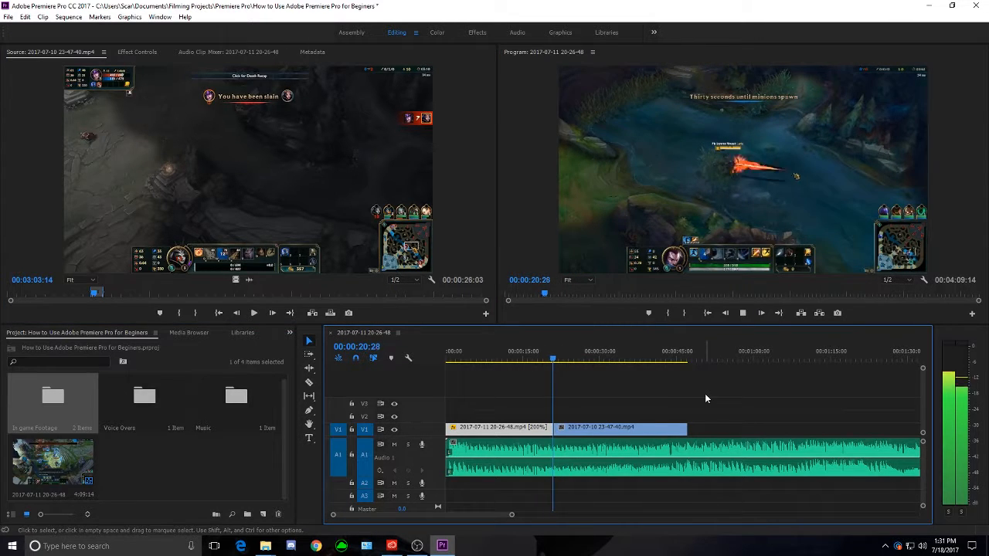
pyautogui.press('space')
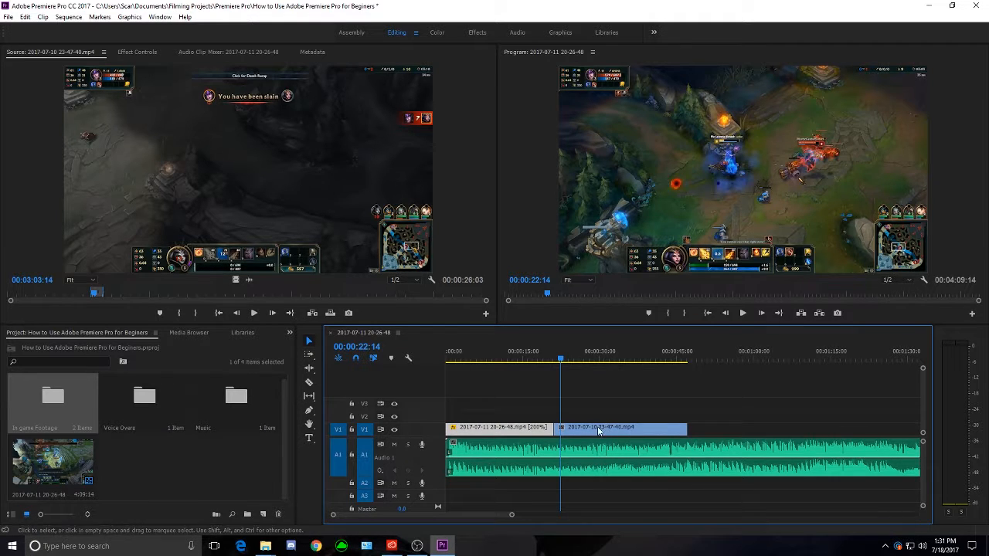
# Step: Separate the two gameplay clips on V1 with a small gap and add transitions to both ends of each
pyautogui.moveTo(593, 431); pyautogui.dragTo(609, 431)
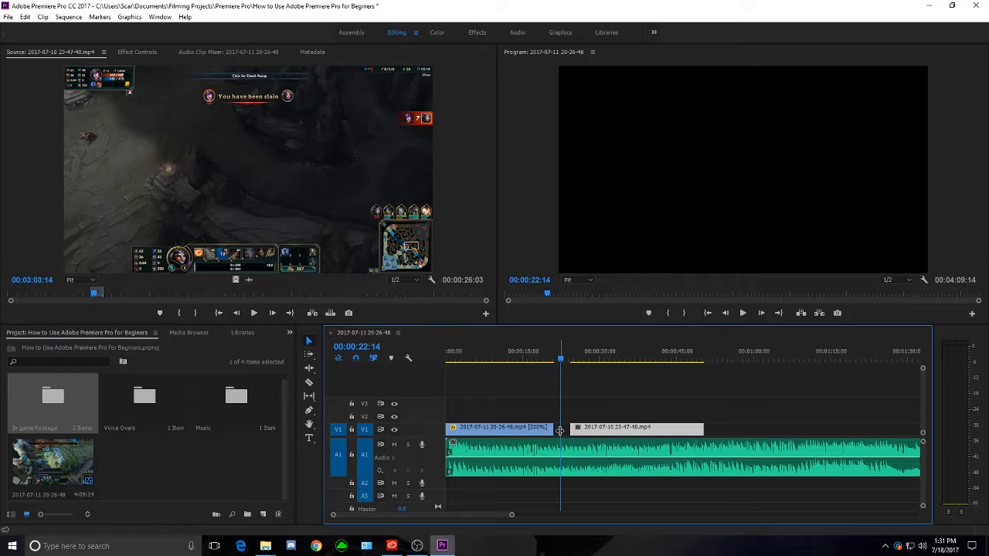
pyautogui.click(550, 432)
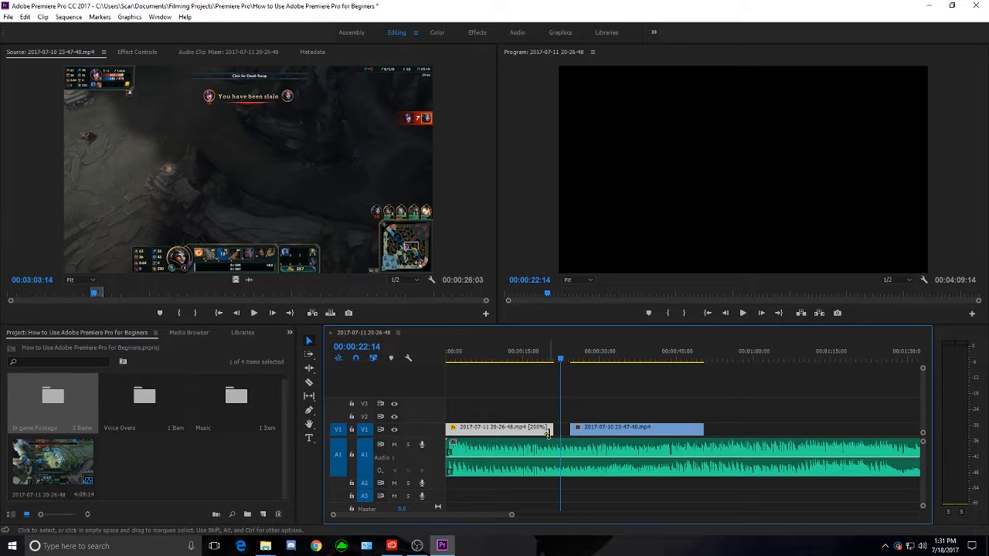
pyautogui.click(590, 431)
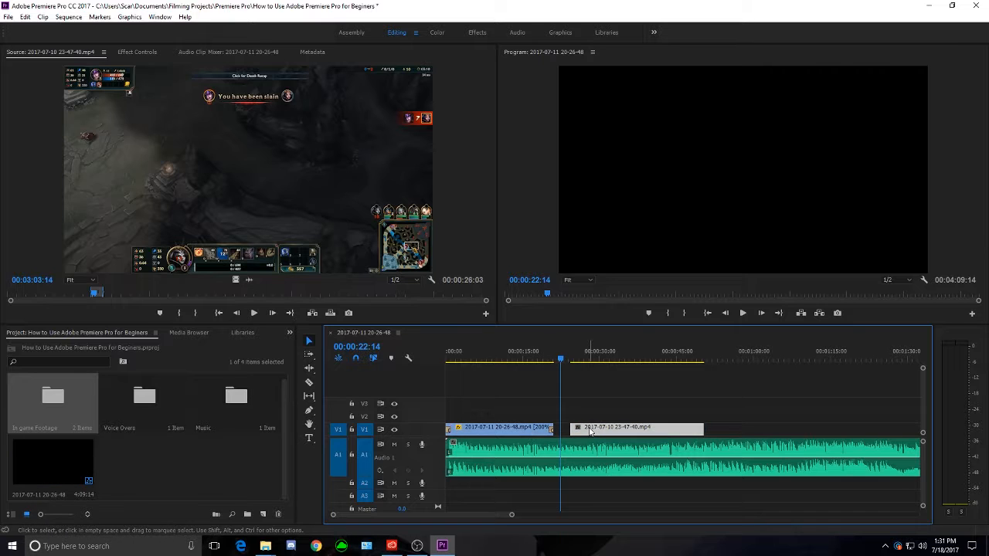
# Step: Move the second clip back against the end of the first and play across their faded cut from 00:00:19:17
pyautogui.moveTo(591, 433); pyautogui.dragTo(576, 437)
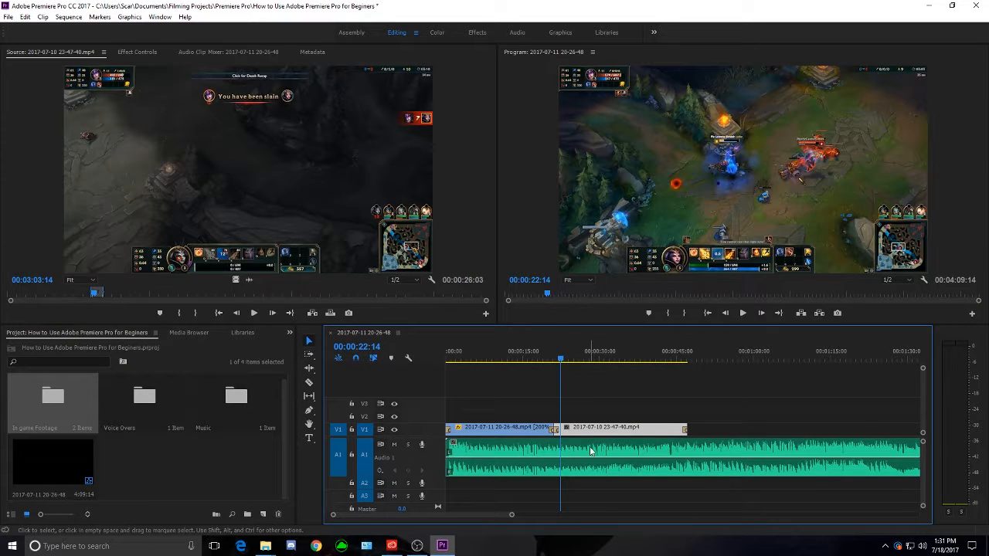
pyautogui.click(546, 363)
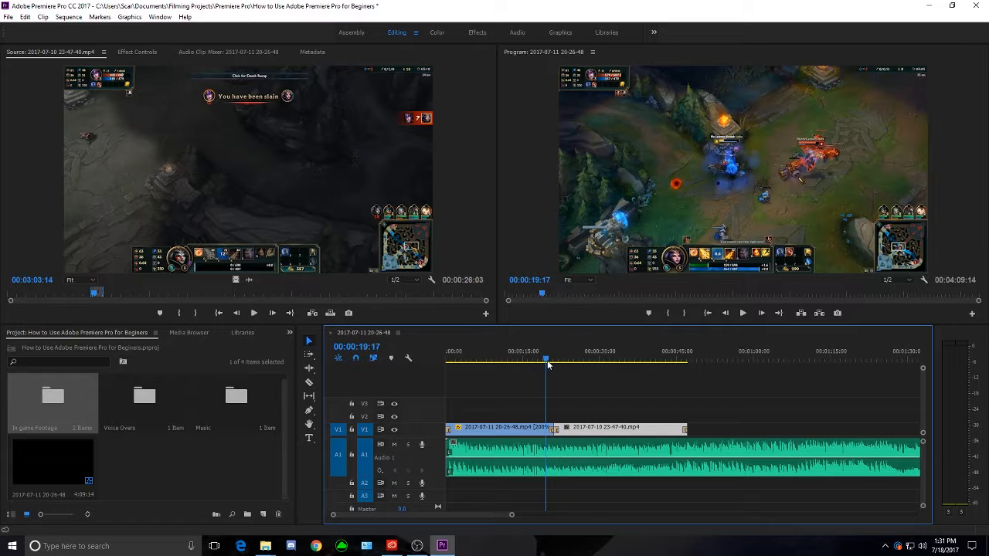
pyautogui.press('space')
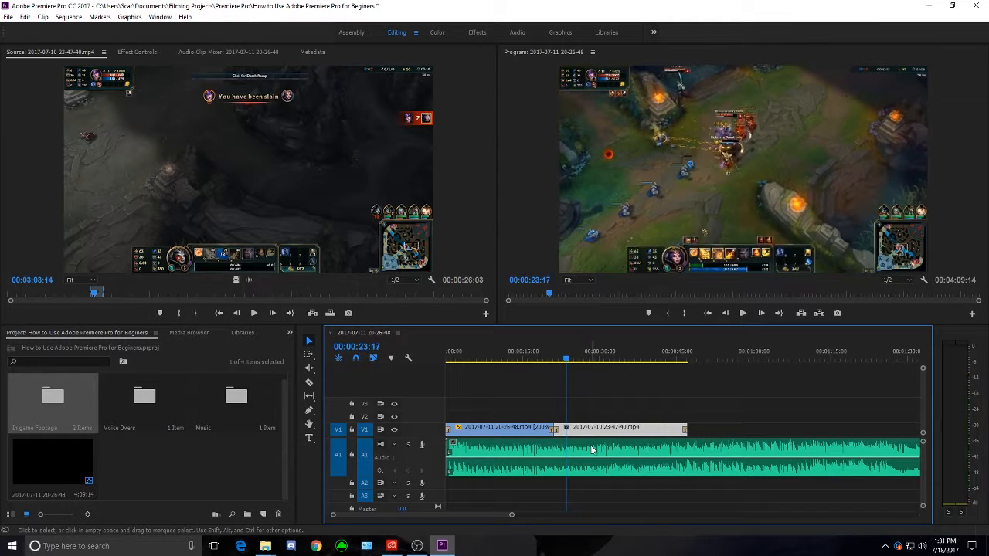
# Step: Move the second clip up to V2 and shift it slightly earlier to overlap the first clip's end by about one second
pyautogui.moveTo(589, 429); pyautogui.dragTo(574, 418)
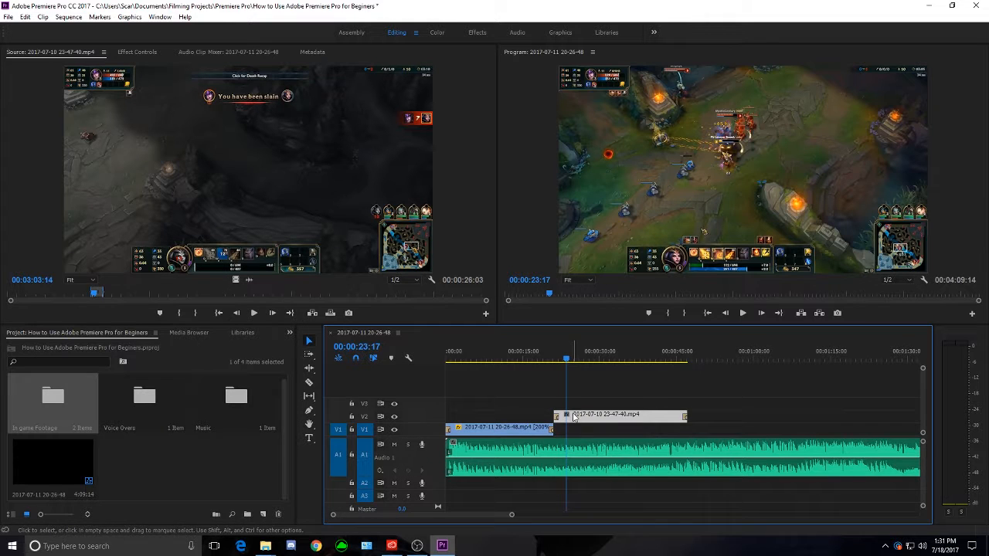
pyautogui.press('=')
pyautogui.press('=')
pyautogui.moveTo(686, 417); pyautogui.dragTo(669, 417)
pyautogui.press('-')
pyautogui.press('-')
# Step: Play the sequence from 00:00:16:08 across the overlapping transition until 00:00:28:15
pyautogui.click(530, 358)
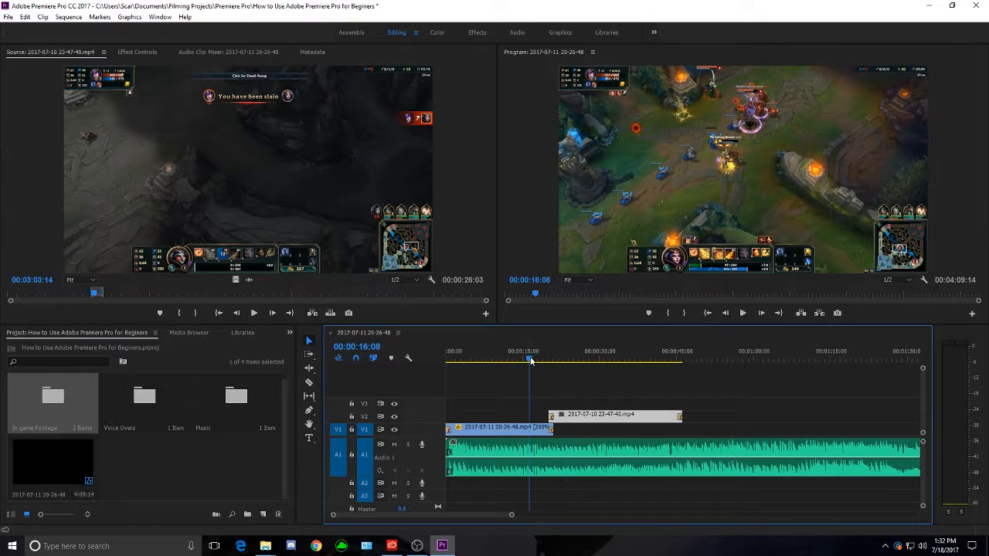
pyautogui.press('space')
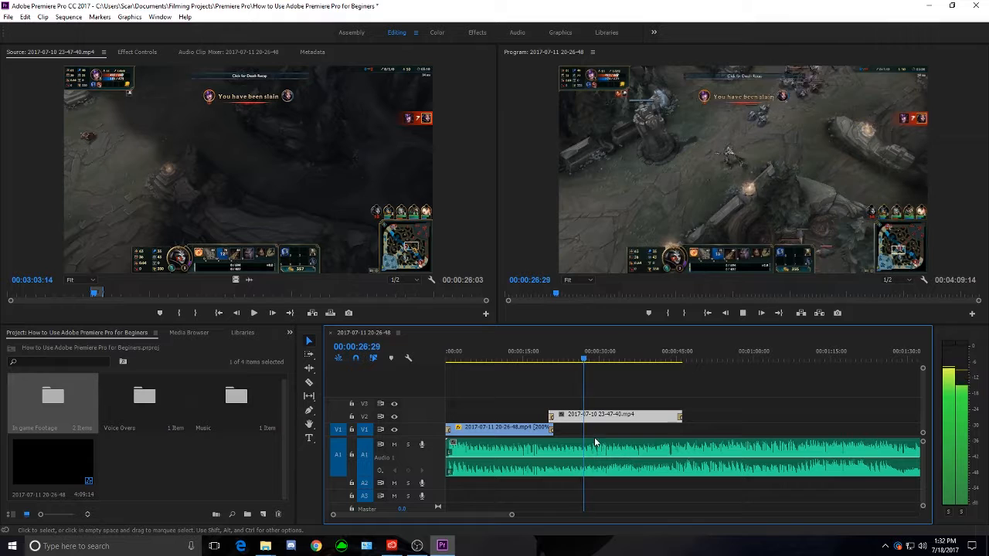
pyautogui.press('space')
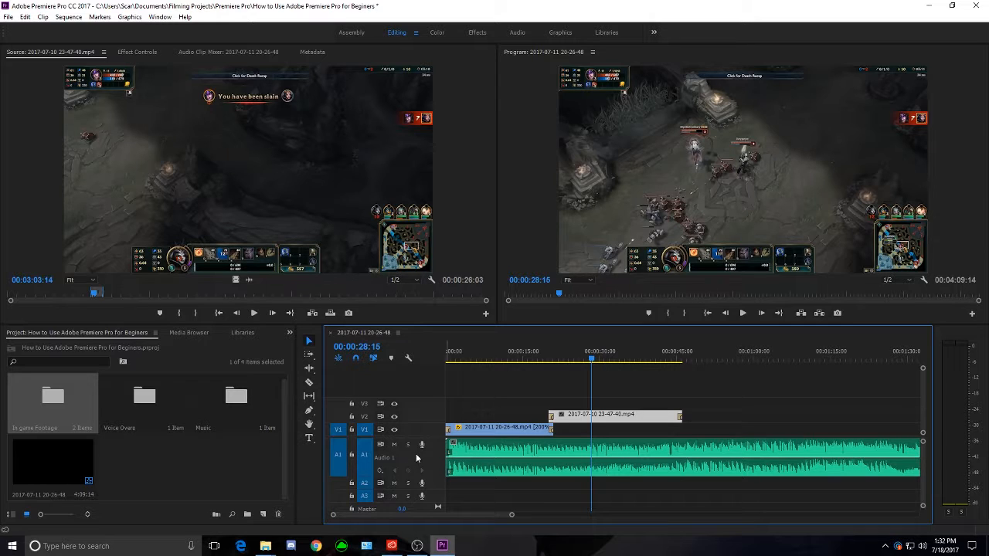
# Step: Try starting the V2 clip about 10 seconds into the sequence, play the longer overlap, and return the clip to the first clip's end
pyautogui.moveTo(644, 418); pyautogui.dragTo(594, 418)
pyautogui.click(499, 350)
pyautogui.press('Left')
pyautogui.press('Left')
pyautogui.press('Left')
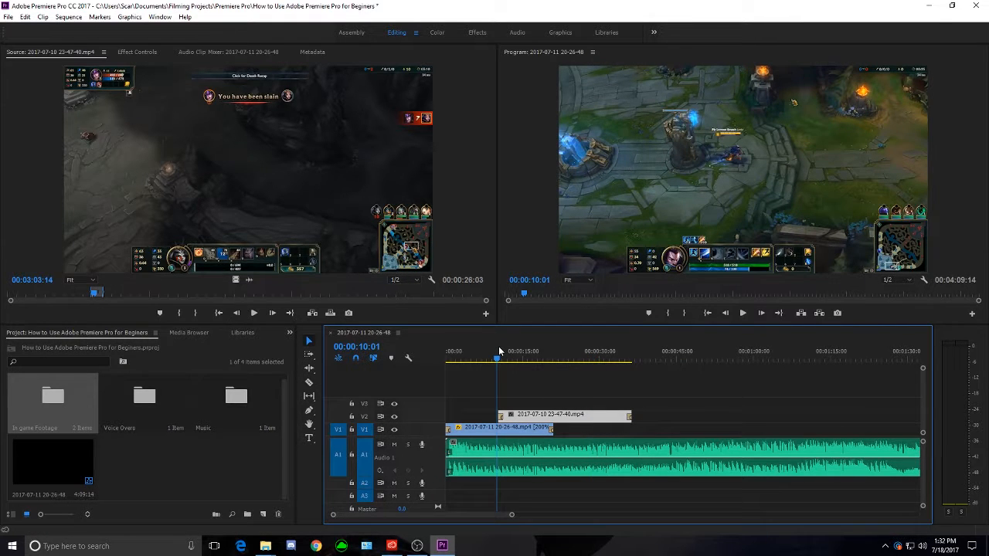
pyautogui.press('space')
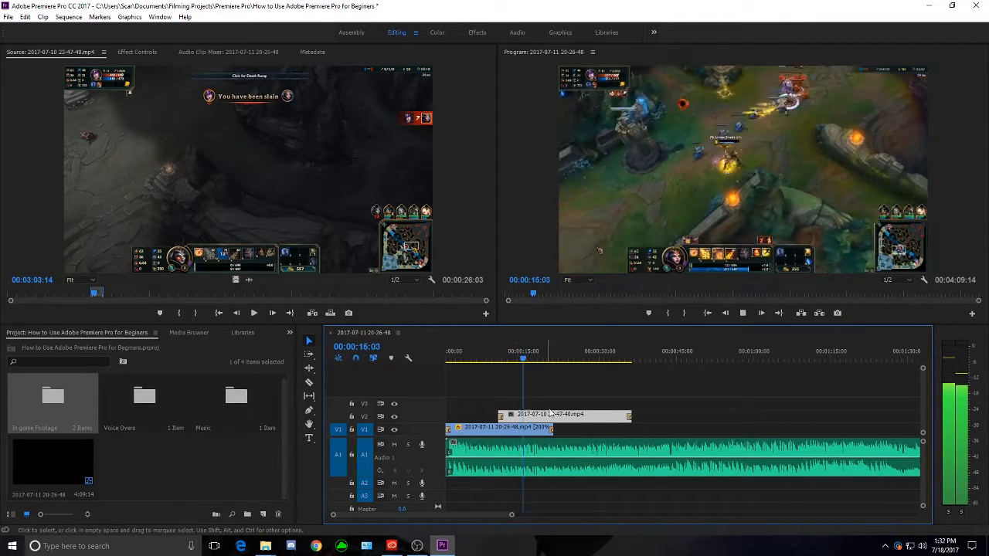
pyautogui.press('space')
pyautogui.moveTo(561, 420); pyautogui.dragTo(610, 420)
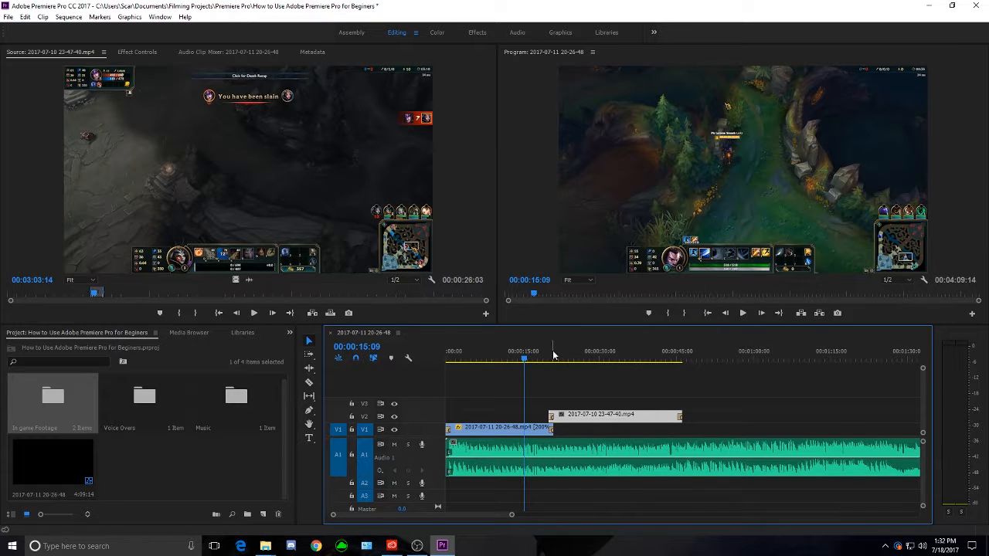
pyautogui.moveTo(556, 360); pyautogui.dragTo(518, 323)
pyautogui.click(141, 401)
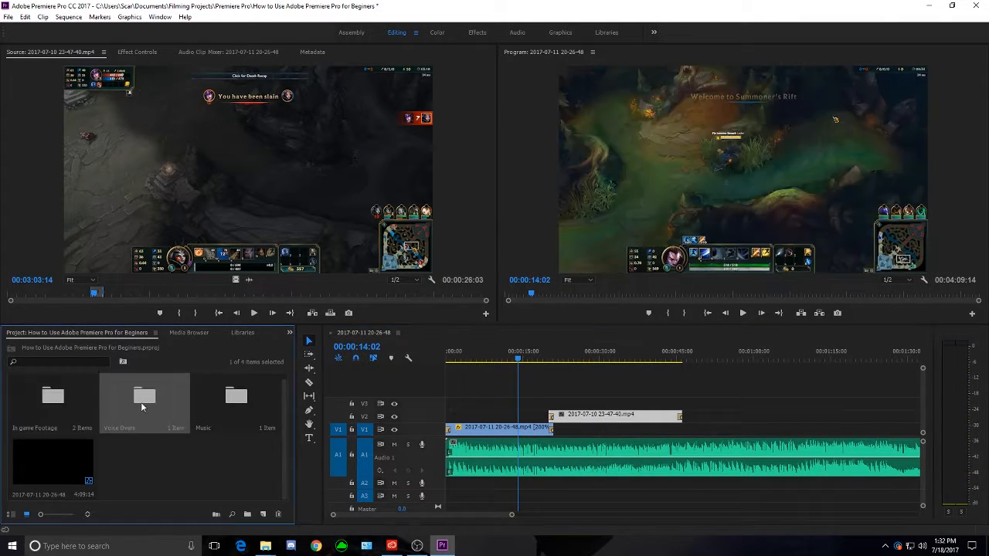
pyautogui.doubleClick(128, 408)
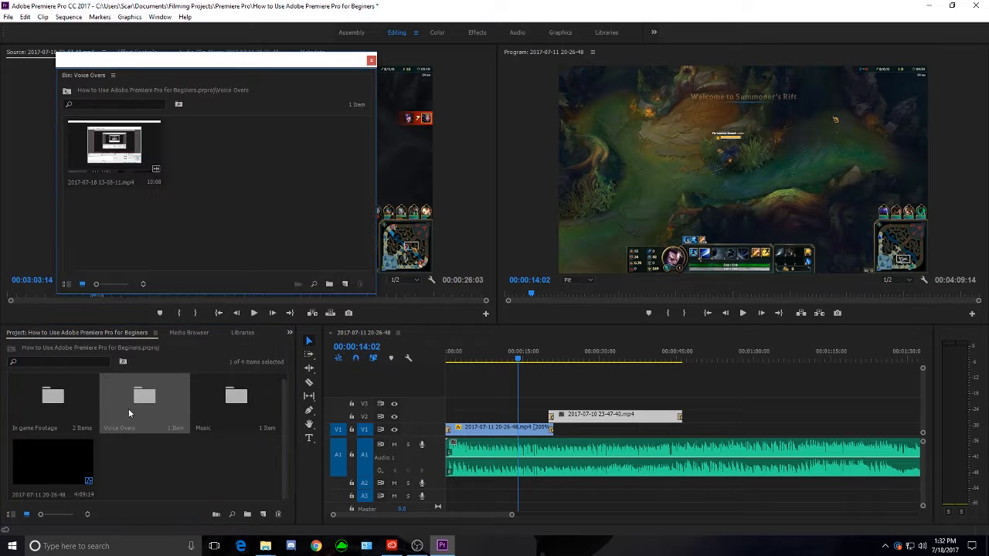
pyautogui.doubleClick(106, 159)
pyautogui.click(371, 61)
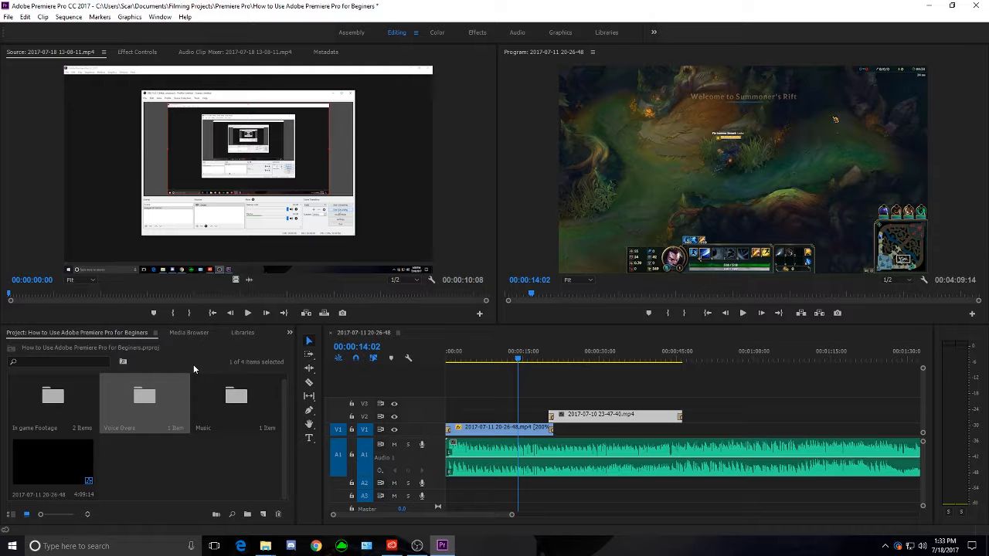
# Step: Try placing only the voice-over's audio on A2 at about 00:00:31:22, then delete it from the track
pyautogui.moveTo(567, 361); pyautogui.dragTo(547, 372)
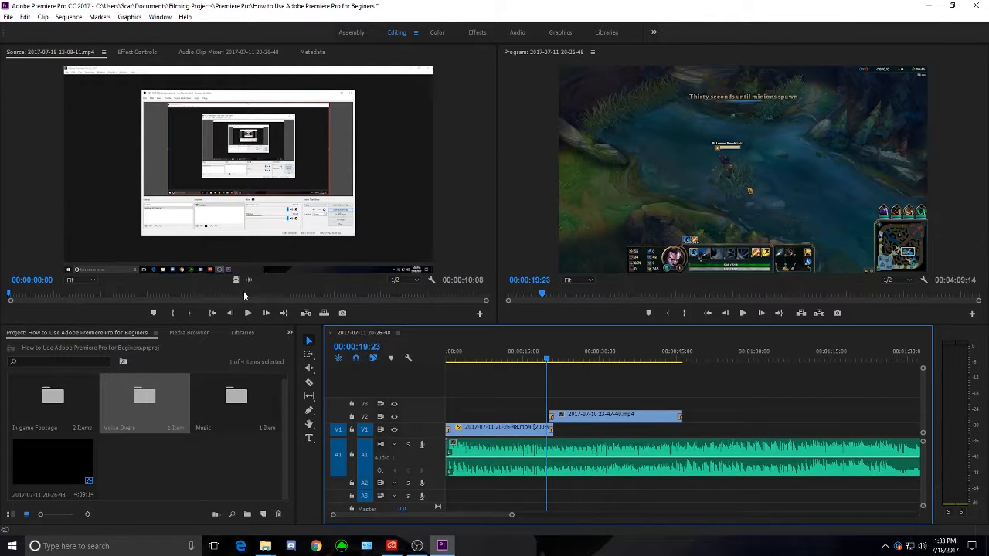
pyautogui.click(264, 284)
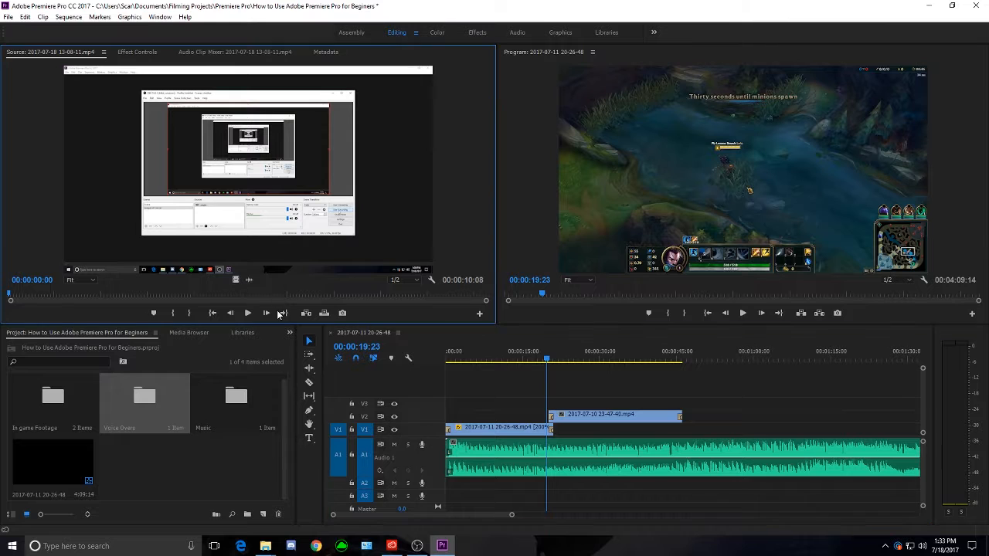
pyautogui.moveTo(356, 369); pyautogui.dragTo(615, 484)
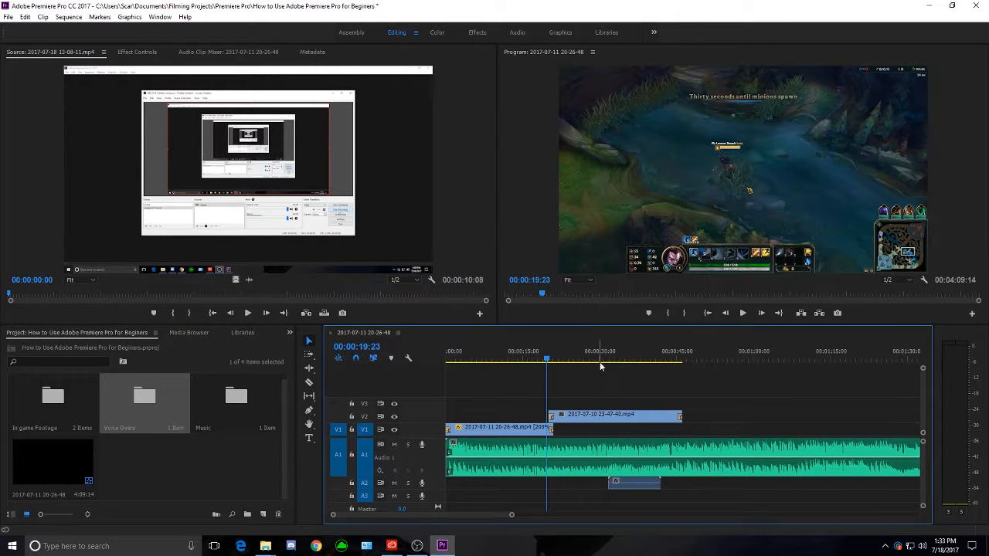
pyautogui.click(593, 359)
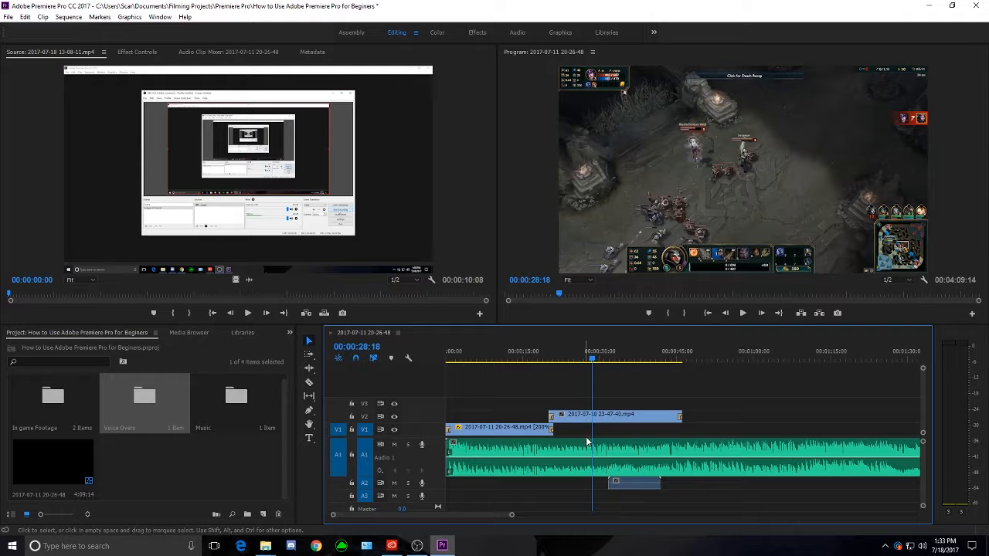
pyautogui.doubleClick(438, 484)
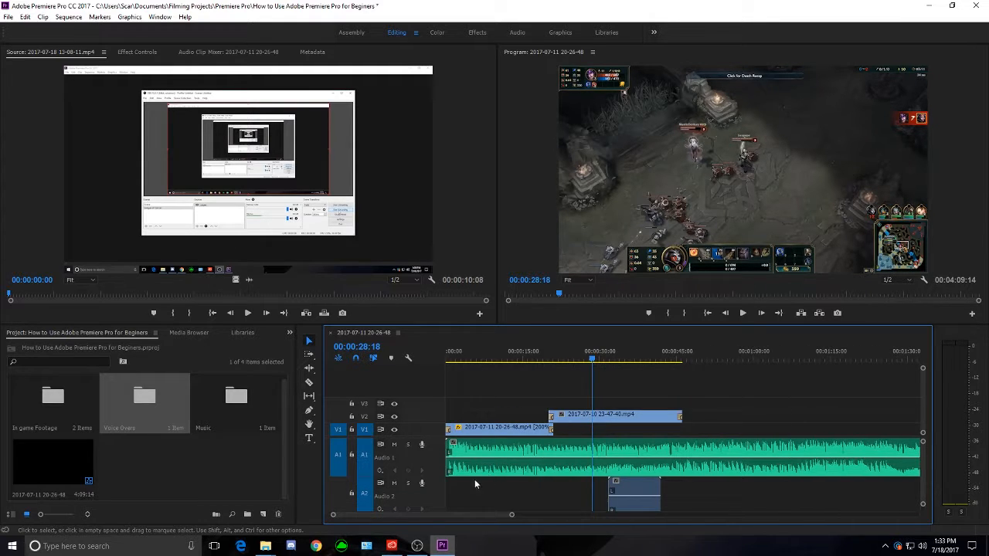
pyautogui.click(653, 495)
pyautogui.press('Delete')
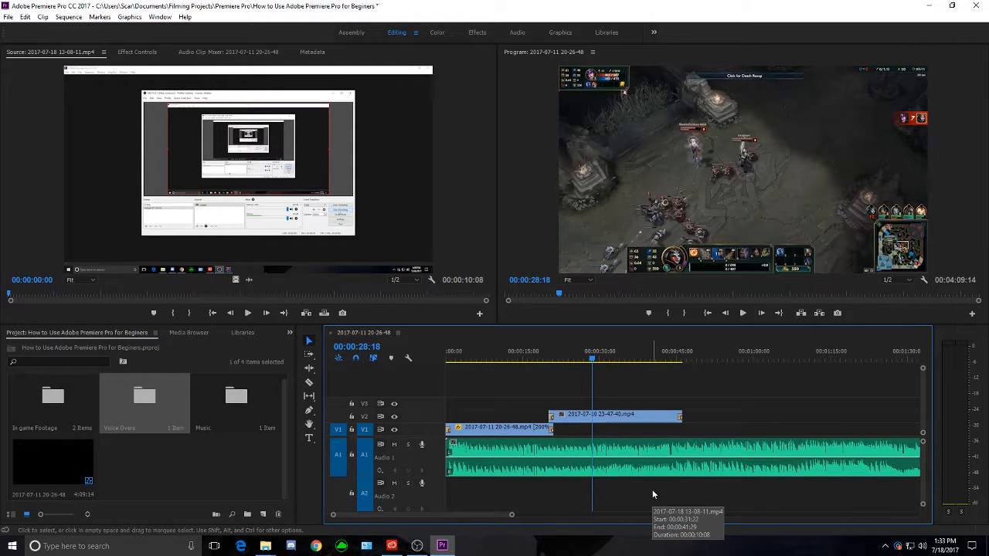
pyautogui.doubleClick(437, 485)
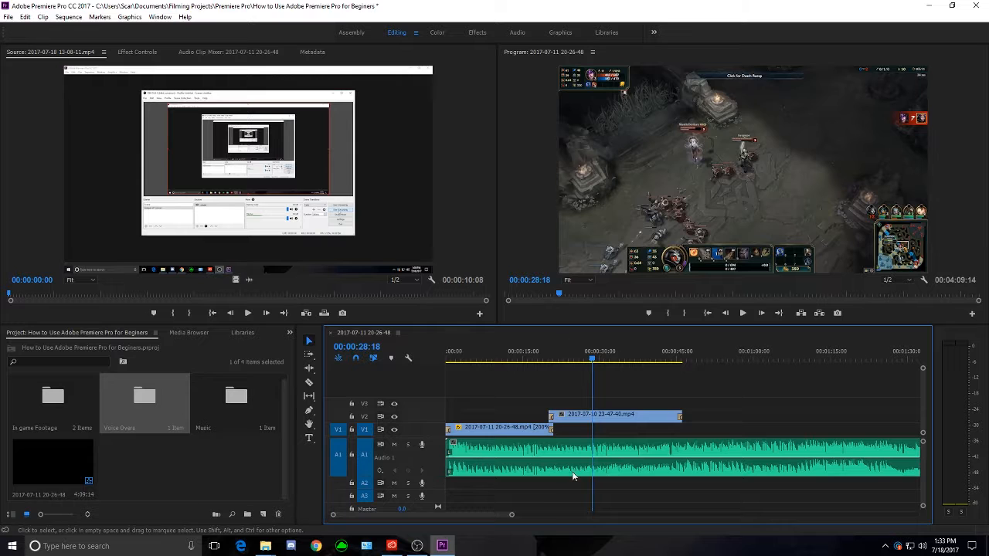
# Step: Place only the voice-over's audio on A2, starting at 00:00:29:00
pyautogui.moveTo(563, 360); pyautogui.dragTo(607, 363)
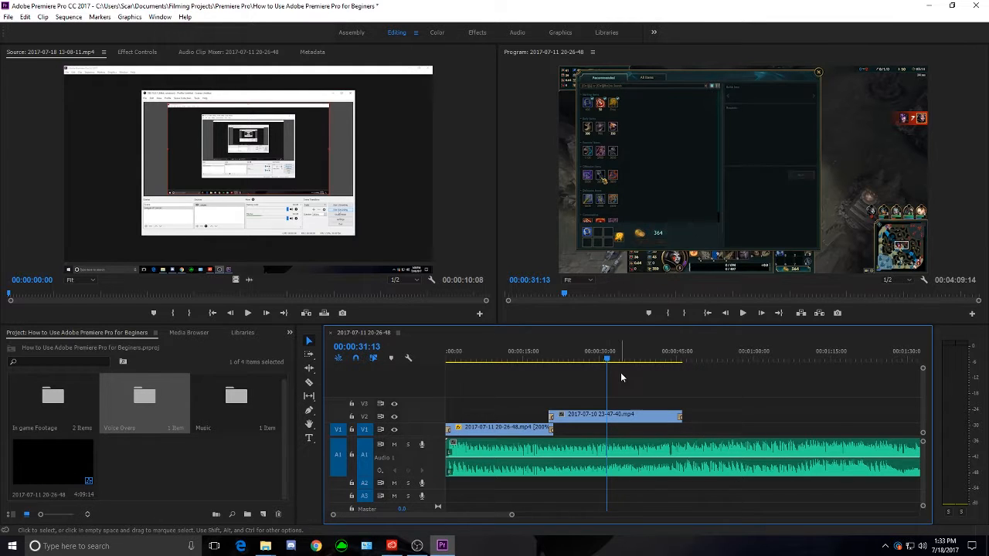
pyautogui.moveTo(604, 360); pyautogui.dragTo(595, 360)
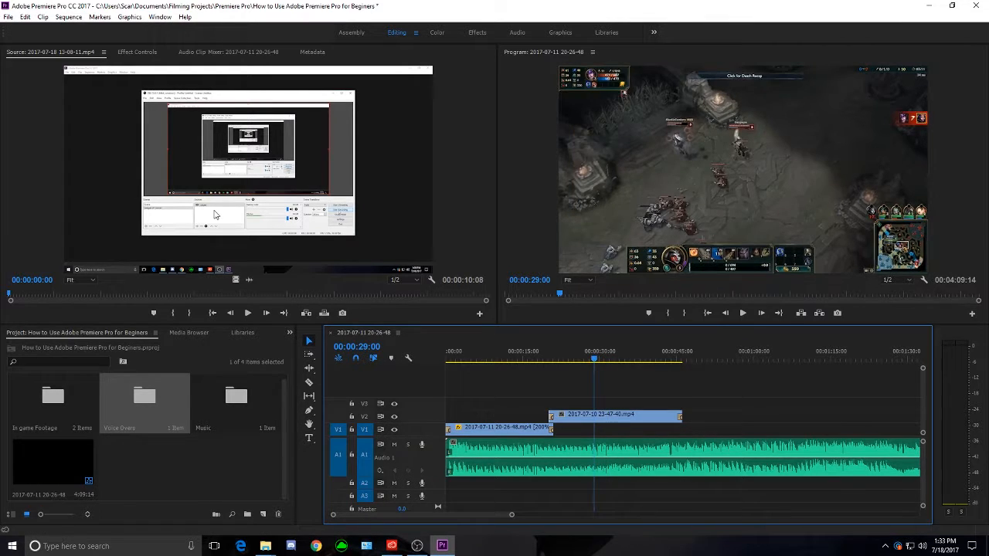
pyautogui.moveTo(249, 280); pyautogui.dragTo(601, 492)
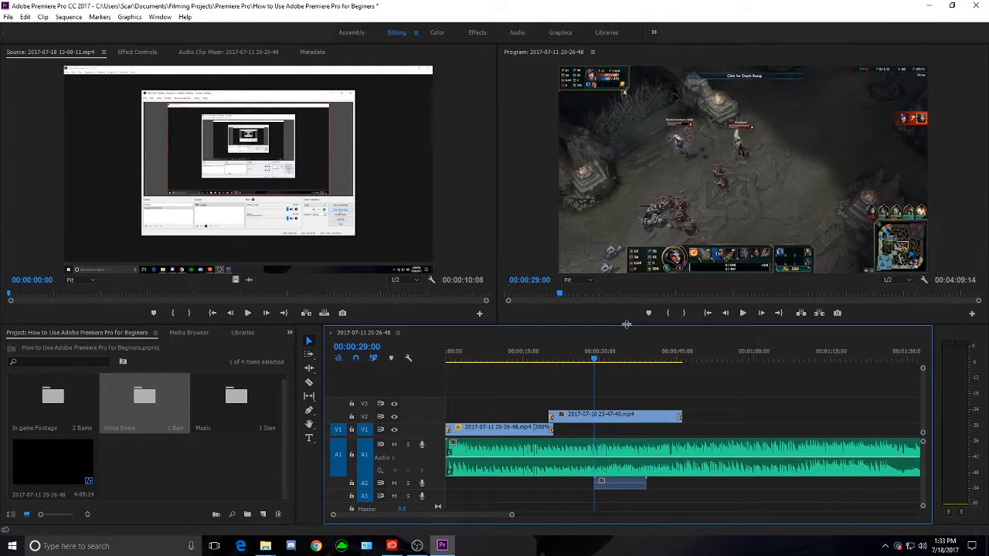
# Step: Move the voice-over clip on A2 earlier so it starts about 22 seconds into the sequence, shortly after the second video clip begins
pyautogui.click(583, 363)
pyautogui.moveTo(584, 369); pyautogui.dragTo(570, 410)
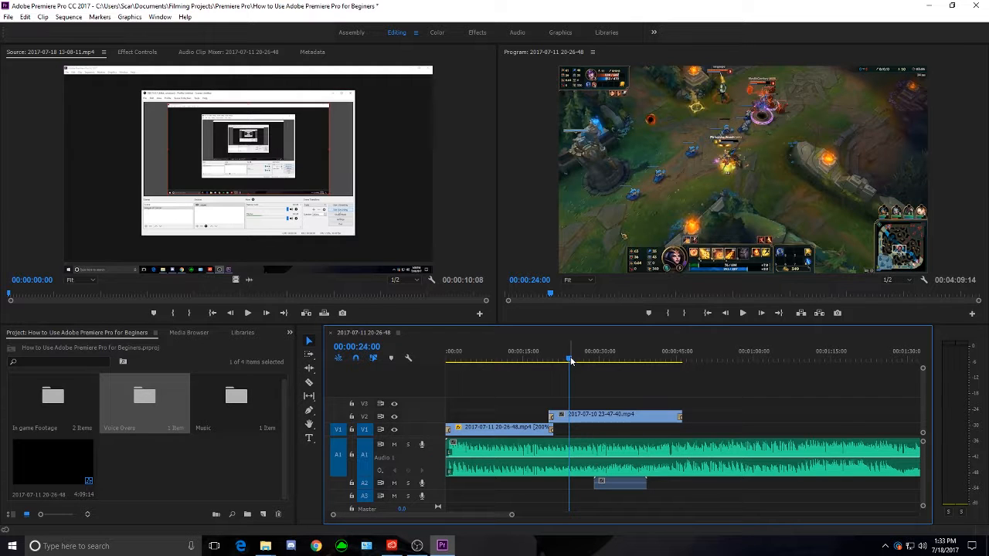
pyautogui.moveTo(570, 362); pyautogui.dragTo(561, 360)
pyautogui.moveTo(627, 485); pyautogui.dragTo(594, 484)
# Step: Play the voice-over section until 00:00:28:17 and trim the end of the A2 clip back to about 00:00:27:27
pyautogui.press('space')
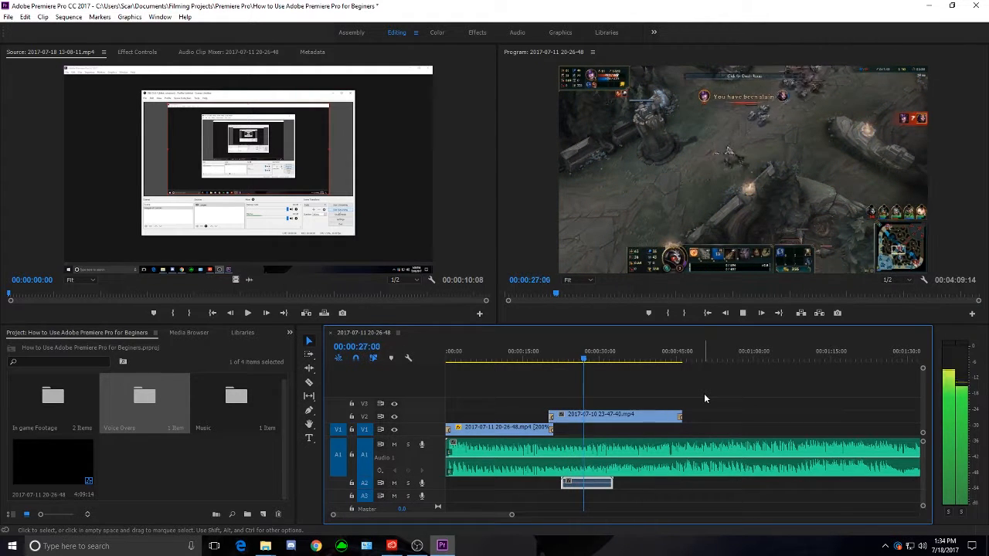
pyautogui.press('space')
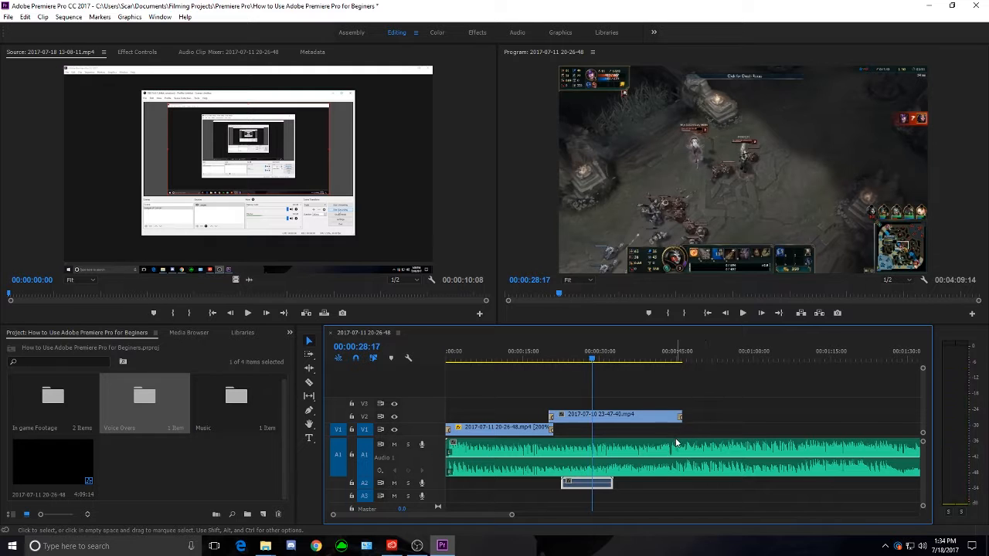
pyautogui.press('j')
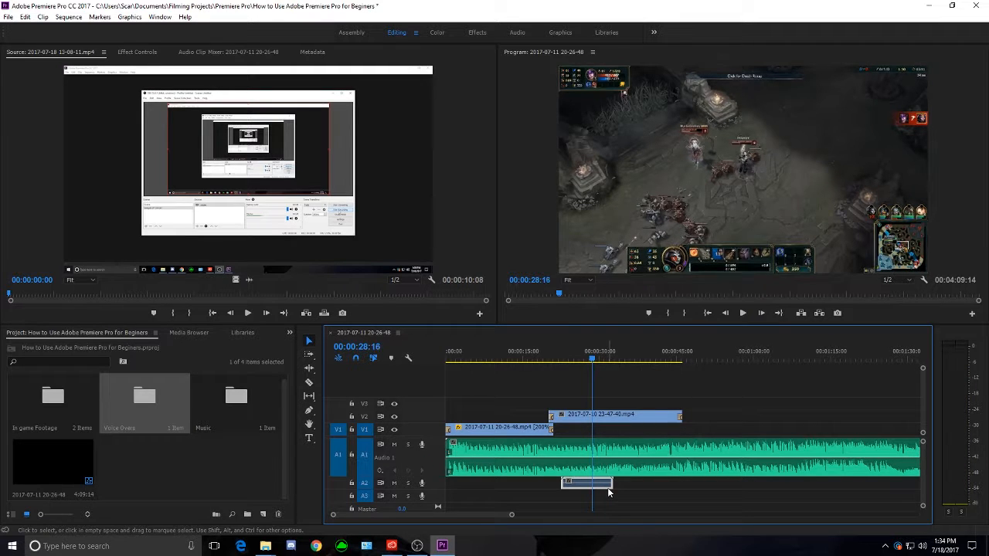
pyautogui.moveTo(610, 482); pyautogui.dragTo(588, 493)
pyautogui.doubleClick(442, 479)
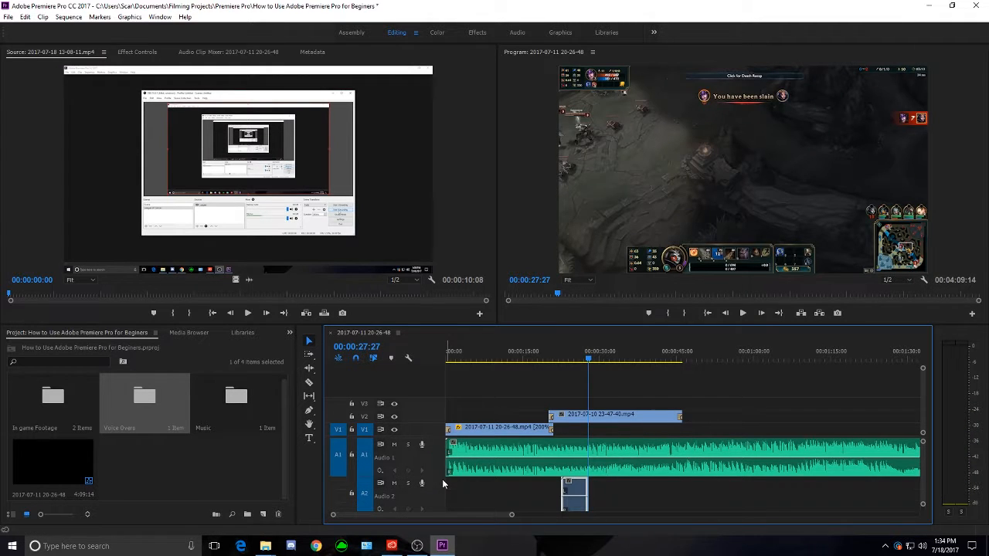
pyautogui.scroll(-4, 581, 428)
pyautogui.scroll(4, 624, 466)
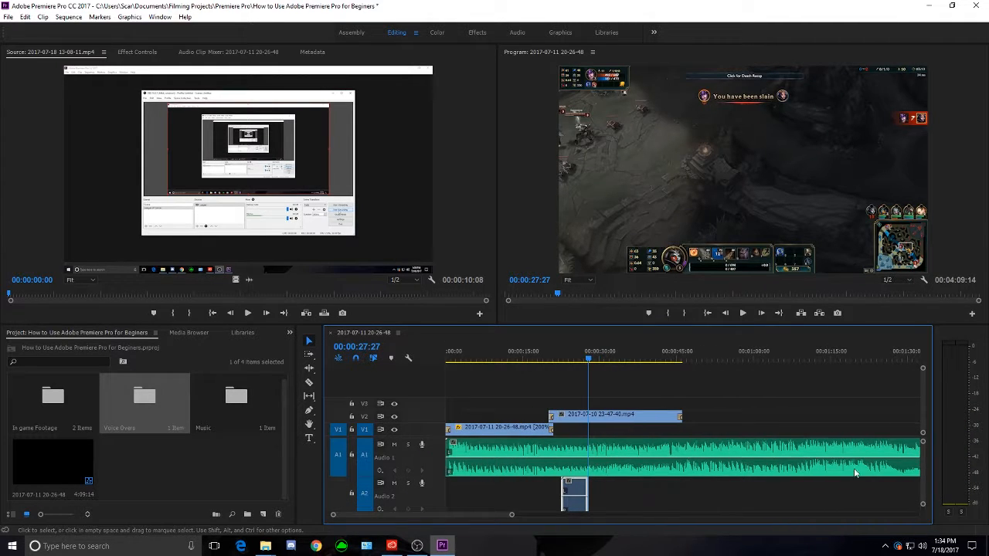
pyautogui.scroll(-1, 924, 476)
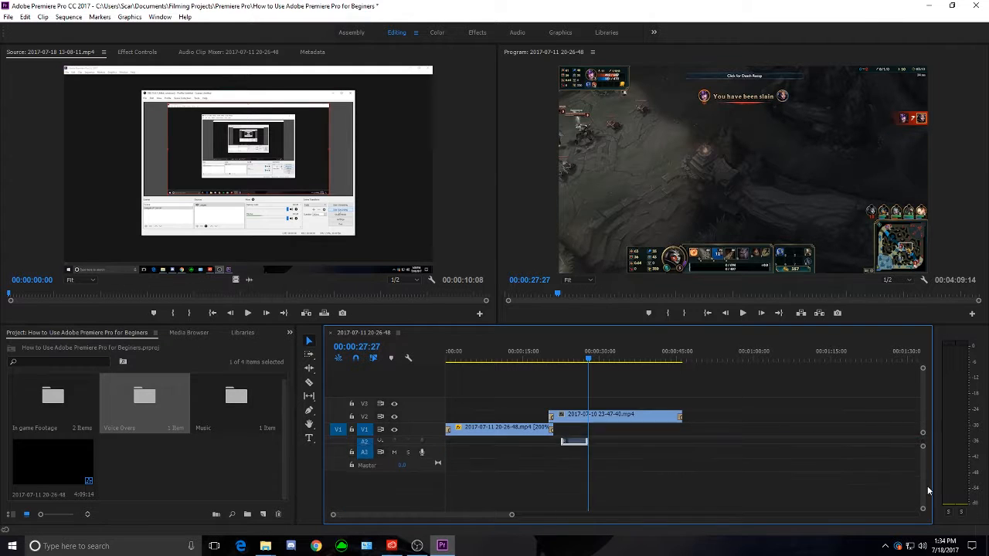
pyautogui.scroll(2, 923, 477)
pyautogui.scroll(-2, 925, 478)
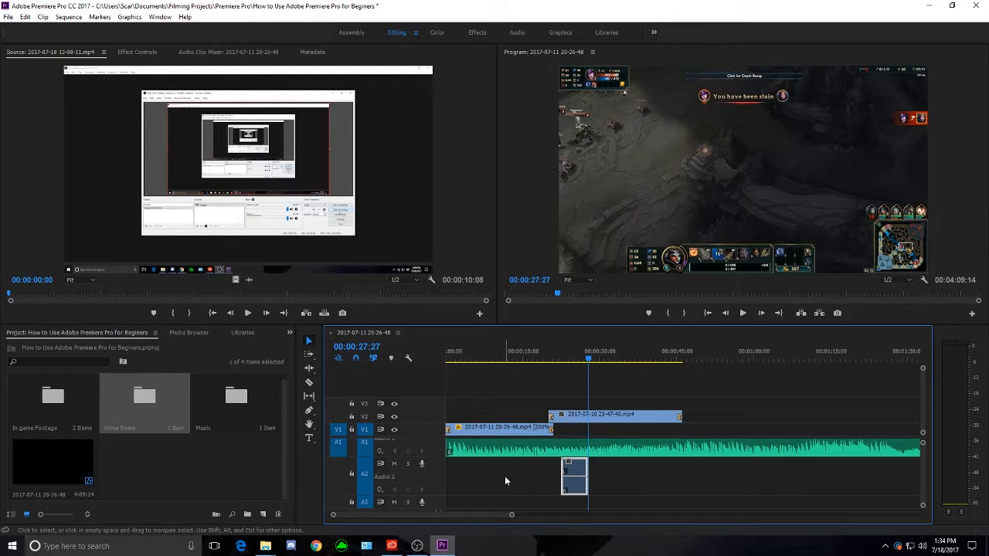
pyautogui.doubleClick(438, 462)
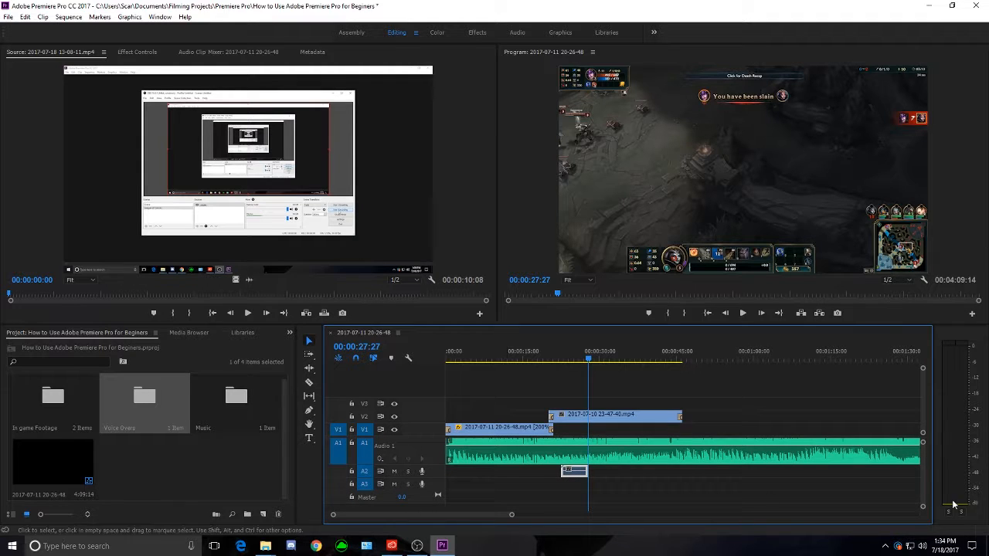
pyautogui.moveTo(924, 465); pyautogui.dragTo(925, 453)
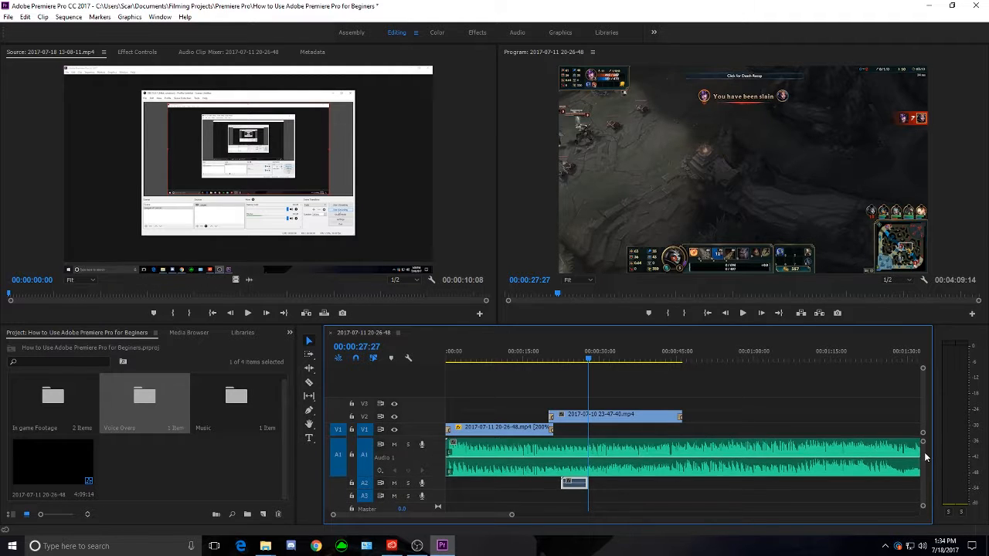
# Step: Expand A2 in place of A1, raise the voice-over clip's volume line to its top, and restore both track heights
pyautogui.doubleClick(439, 443)
pyautogui.doubleClick(440, 460)
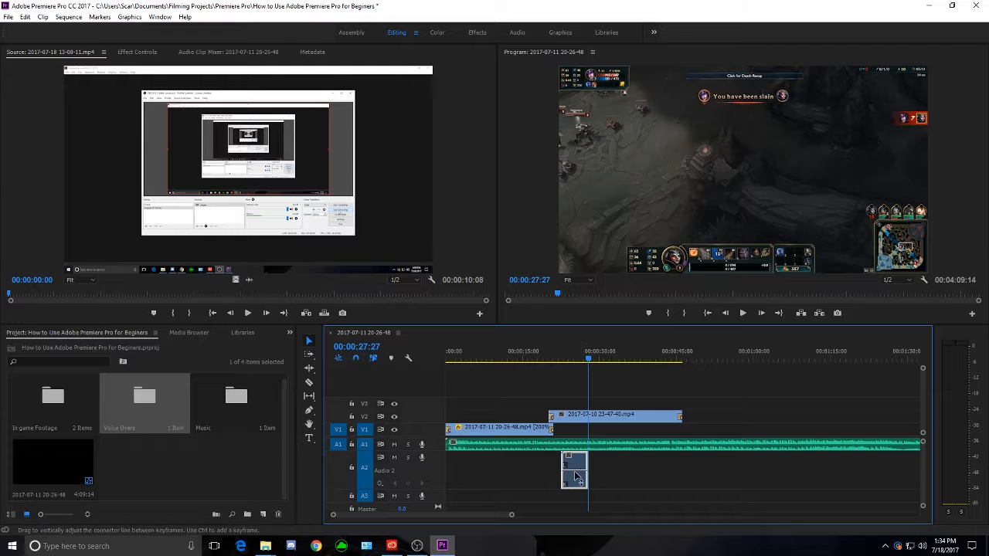
pyautogui.moveTo(577, 477); pyautogui.dragTo(574, 449)
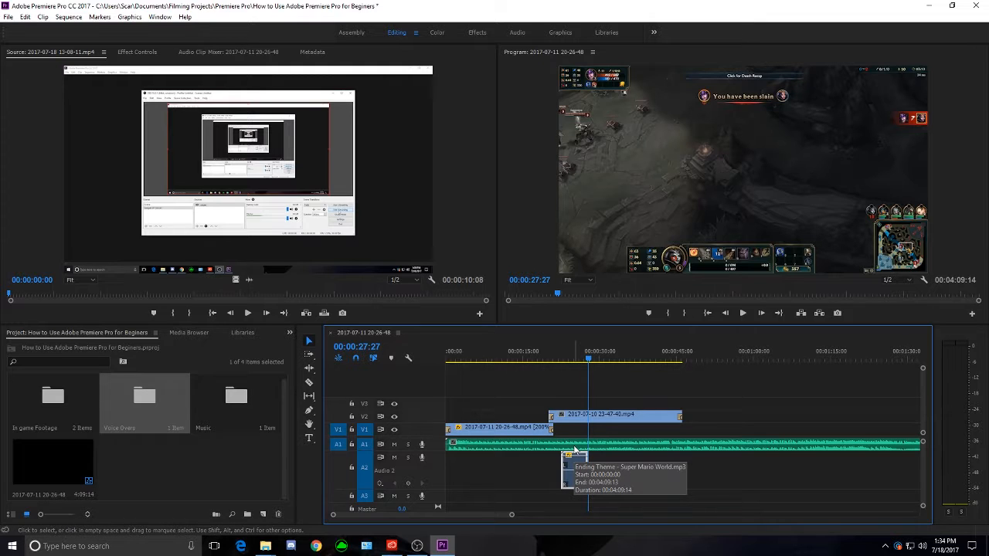
pyautogui.doubleClick(431, 458)
pyautogui.doubleClick(438, 442)
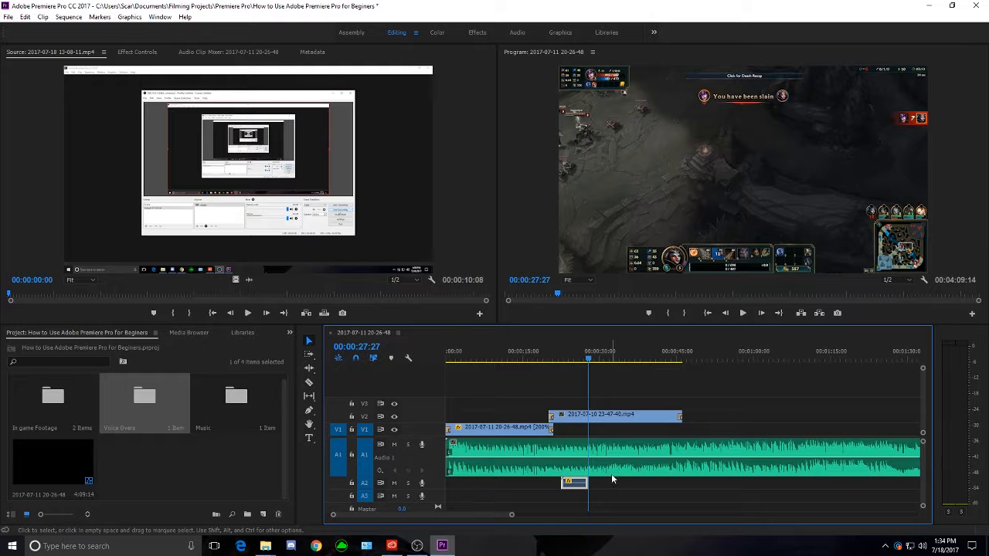
# Step: Add four volume keyframes to the A1 music with the Pen tool, two around each end of the voice-over
pyautogui.keyDown('alt'); pyautogui.scroll(3, 634, 475); pyautogui.keyUp('alt')
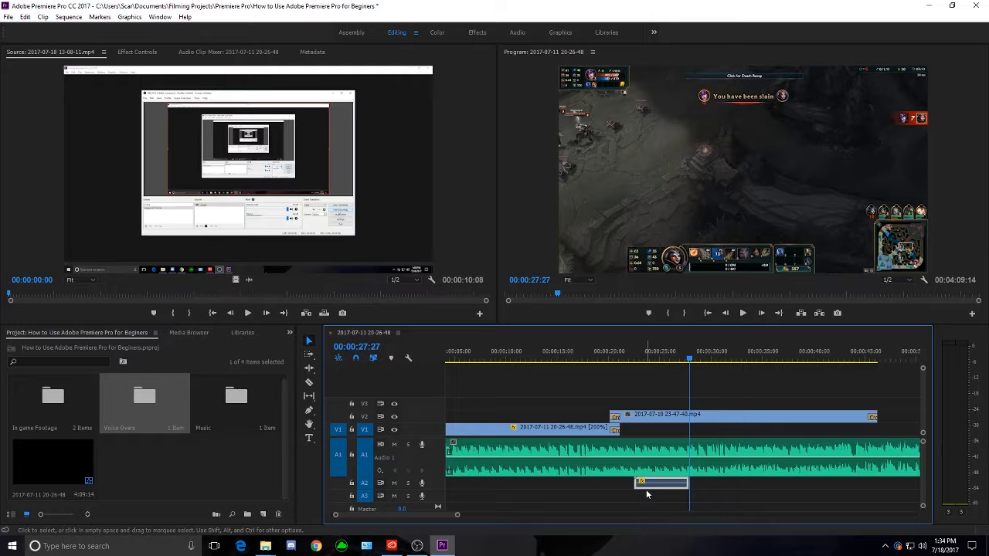
pyautogui.click(308, 412)
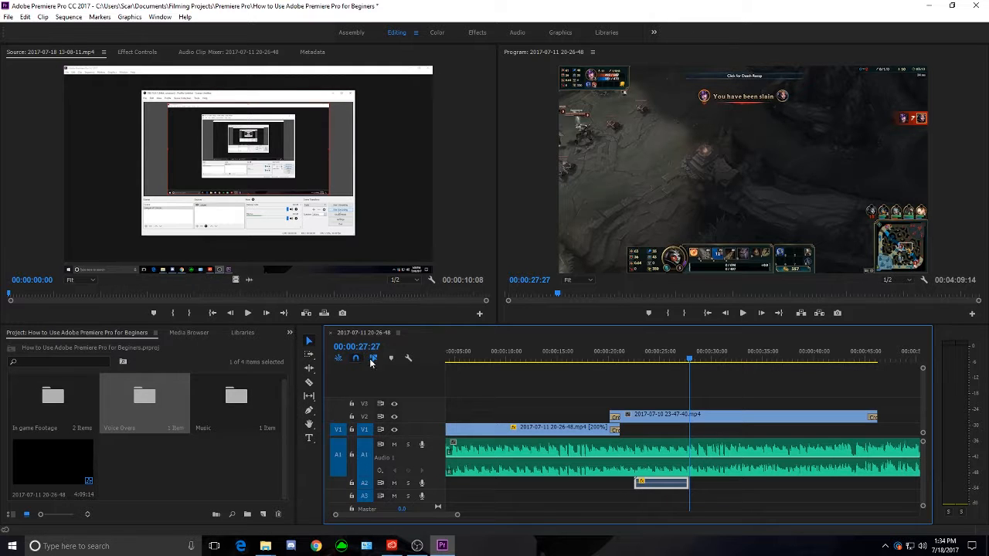
pyautogui.click(628, 461)
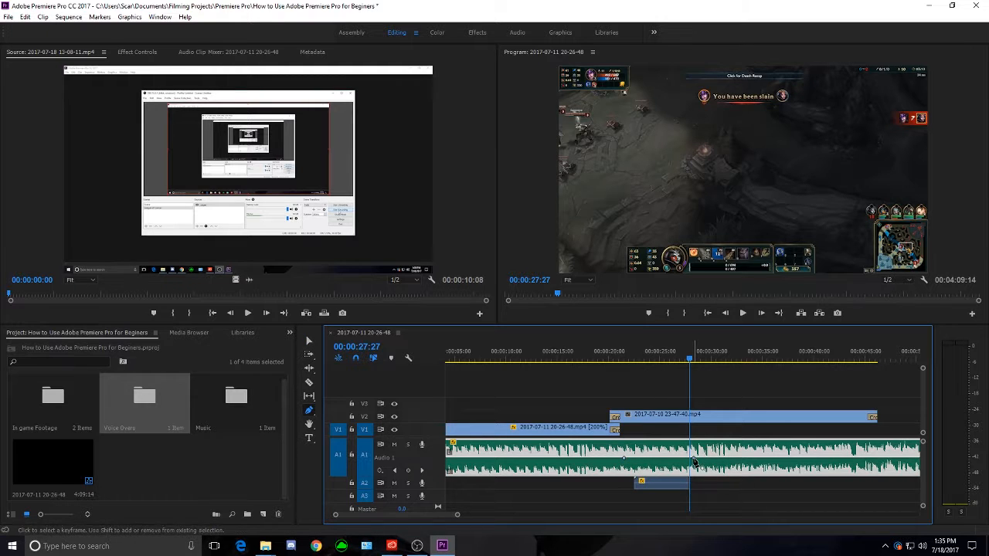
pyautogui.click(634, 461)
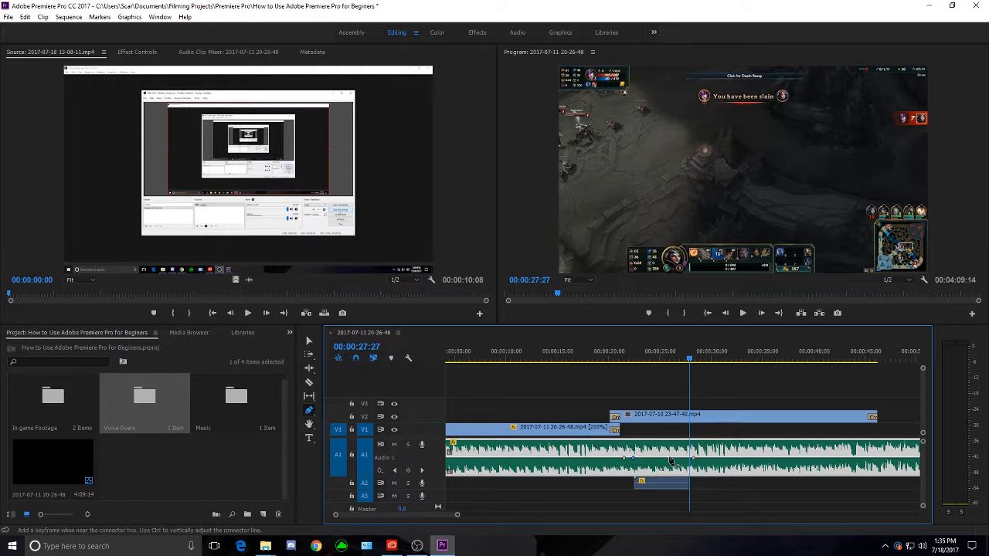
pyautogui.click(687, 460)
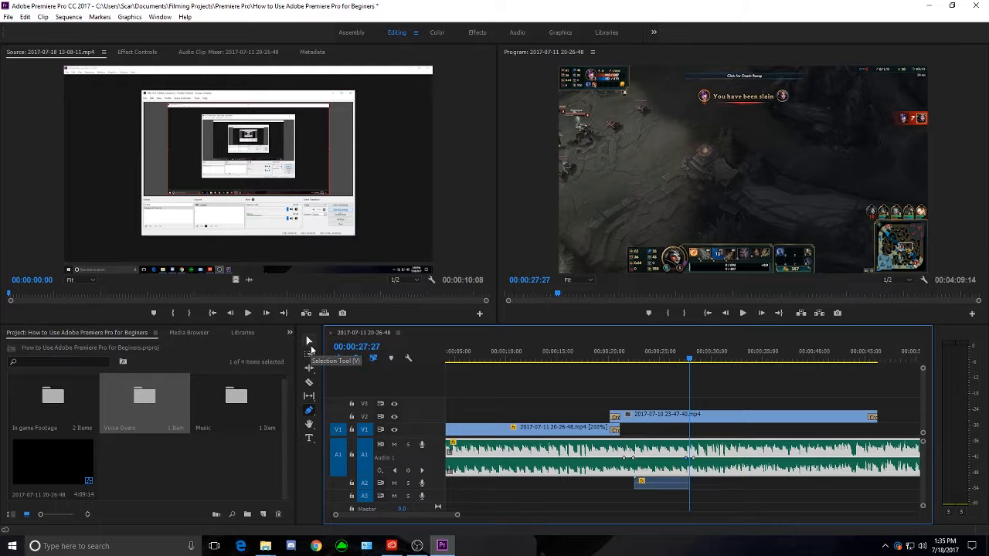
# Step: Lower the two inner A1 music keyframes beneath the voice-over and move the two outer keyframes farther outward for longer fades
pyautogui.press('v')
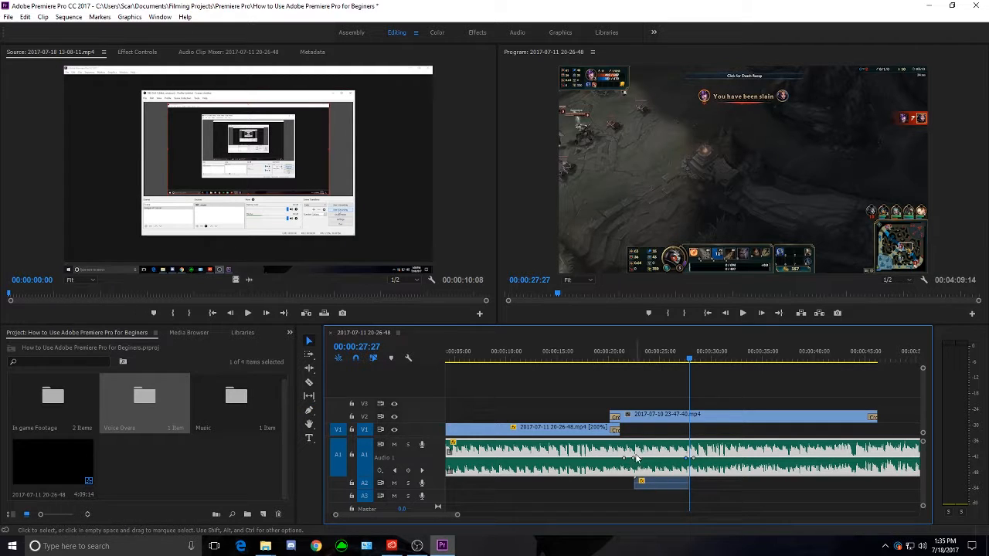
pyautogui.moveTo(635, 457); pyautogui.dragTo(633, 484)
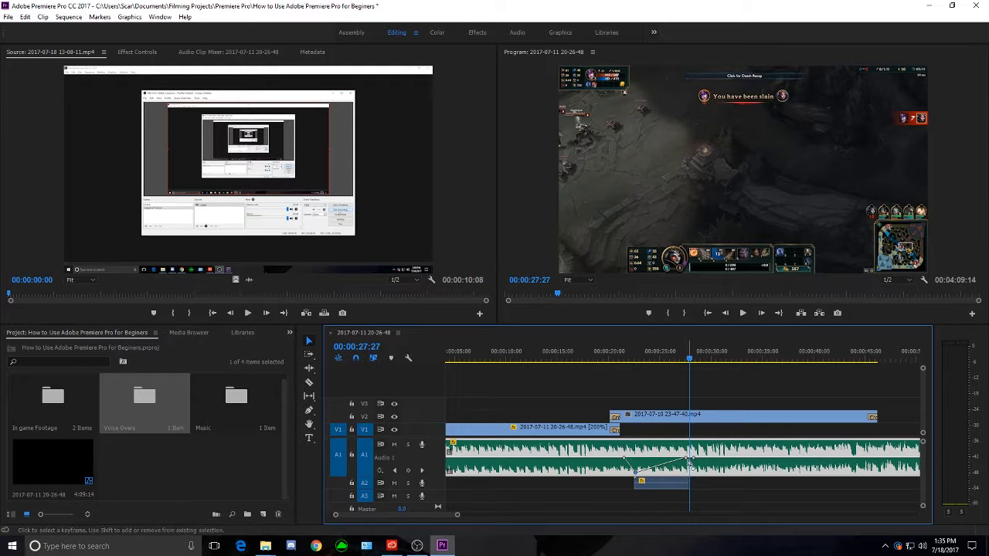
pyautogui.moveTo(689, 459); pyautogui.dragTo(686, 473)
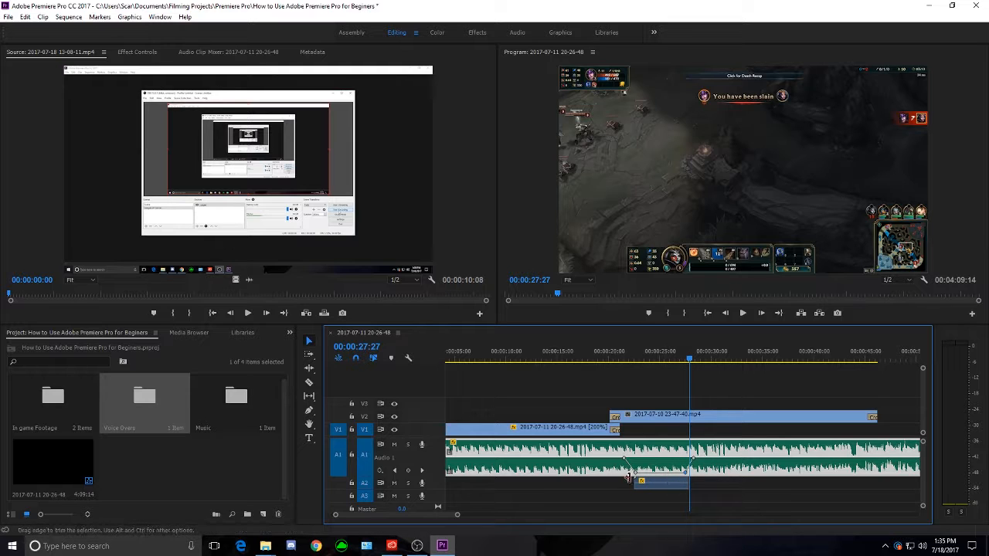
pyautogui.moveTo(624, 461); pyautogui.dragTo(612, 462)
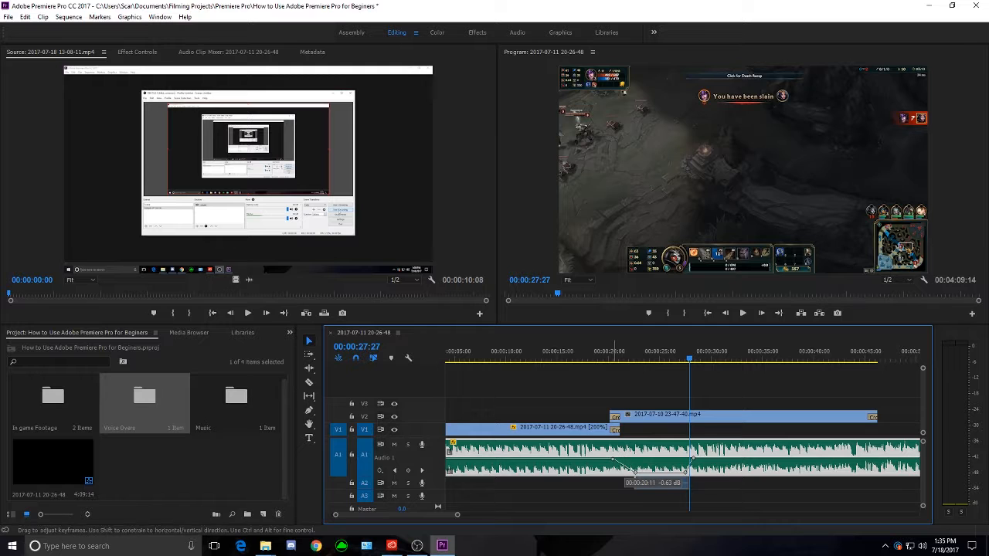
pyautogui.moveTo(694, 460); pyautogui.dragTo(702, 459)
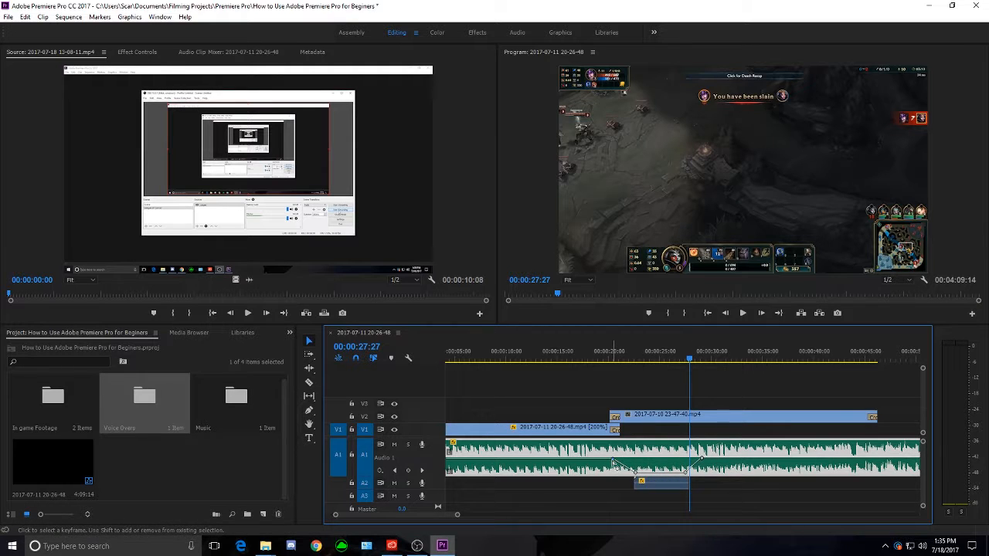
# Step: Play the sequence from 00:00:18:10 through the end of the voice-over to check the music fades
pyautogui.click(593, 358)
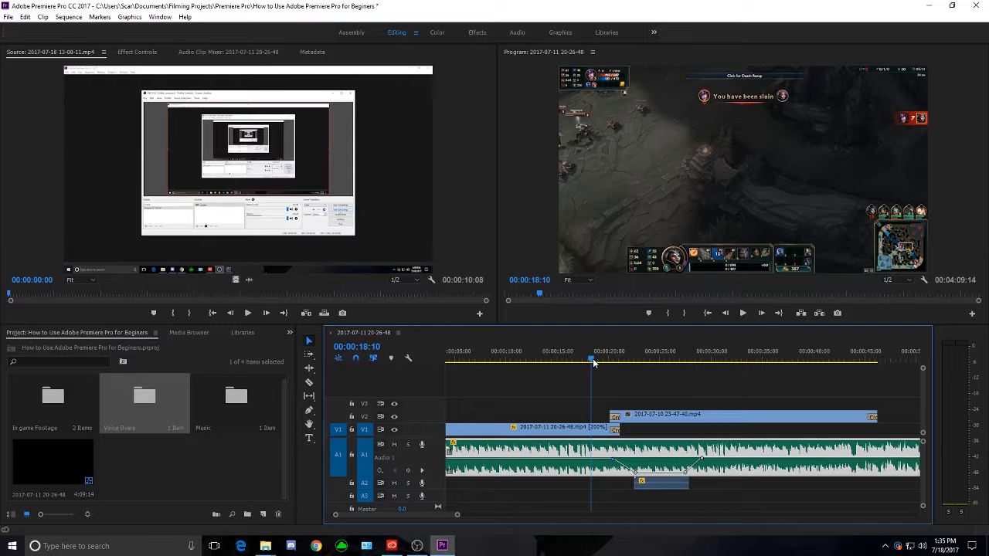
pyautogui.press('space')
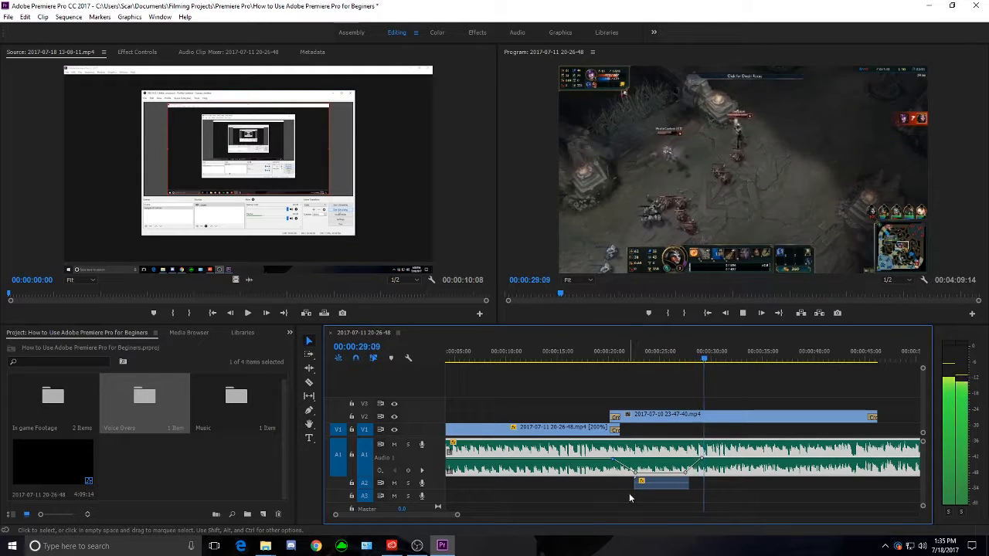
pyautogui.press('space')
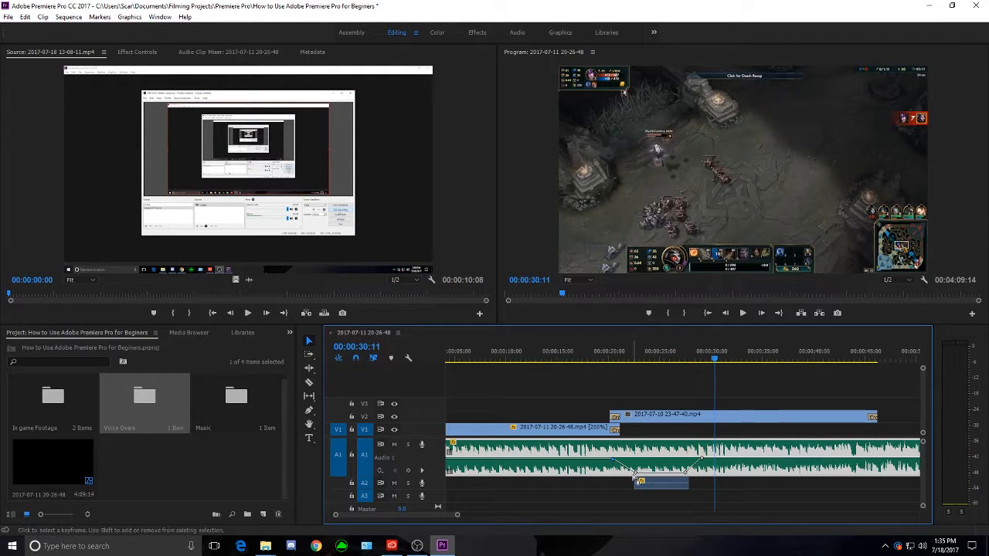
# Step: Split the V2 gameplay clip at 00:00:33:13 with the Razor tool and move its second part up to V3
pyautogui.moveTo(714, 360); pyautogui.dragTo(747, 364)
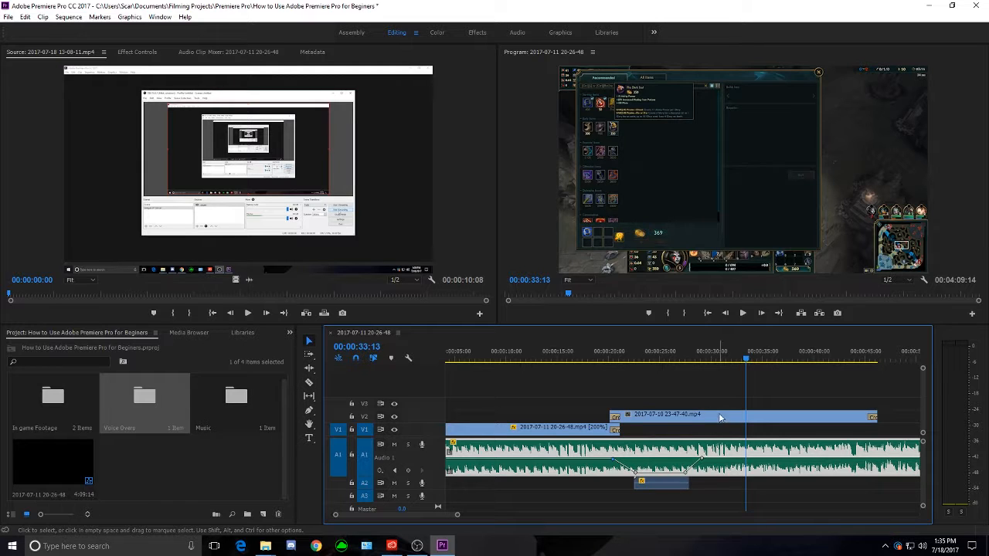
pyautogui.press('c')
pyautogui.click(748, 416)
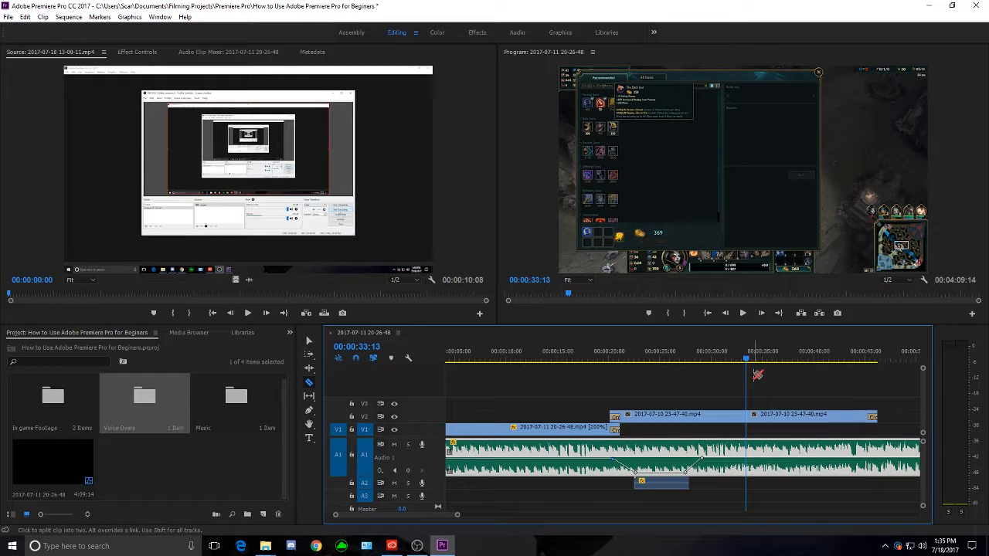
pyautogui.press('v')
pyautogui.moveTo(800, 415)
pyautogui.mouseDown()
pyautogui.moveTo(800, 398)
pyautogui.moveTo(804, 438)
pyautogui.moveTo(778, 427)
pyautogui.moveTo(784, 408)
pyautogui.mouseUp()
pyautogui.press('space')
pyautogui.press('space')
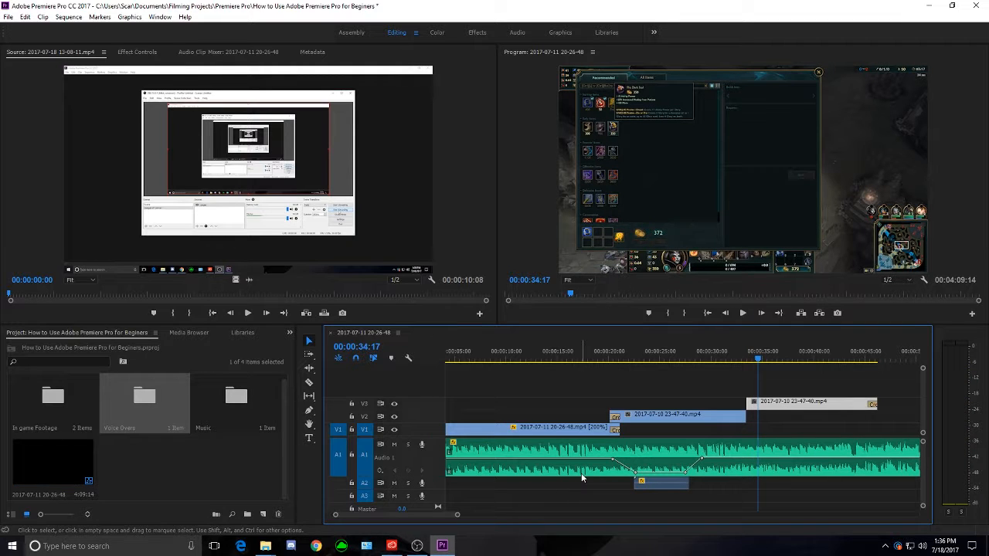
# Step: Search the effects for "ultra", apply Ultra Key to the V3 clip, and show the clip's effect settings
pyautogui.press('-')
pyautogui.press('-')
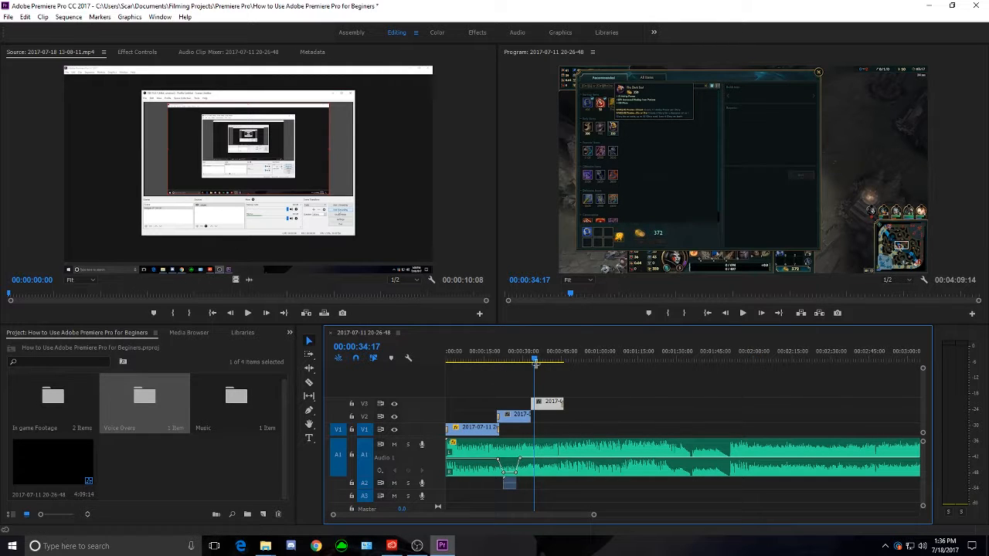
pyautogui.moveTo(535, 361); pyautogui.dragTo(459, 361)
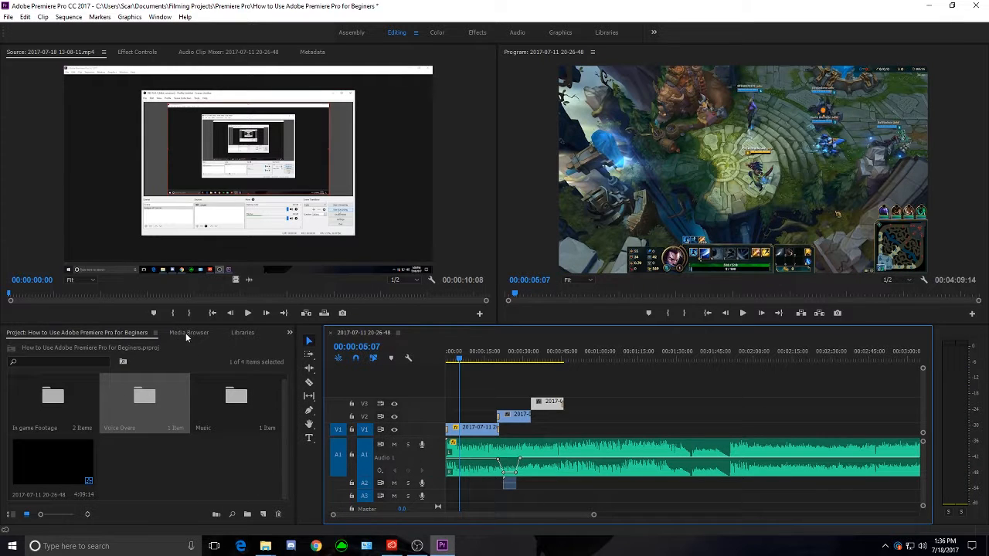
pyautogui.click(289, 333)
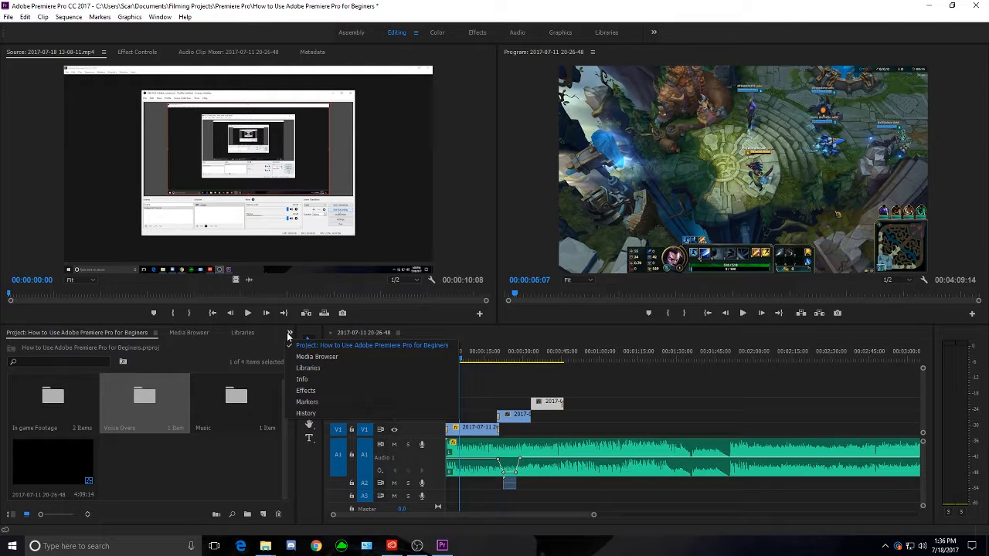
pyautogui.click(310, 391)
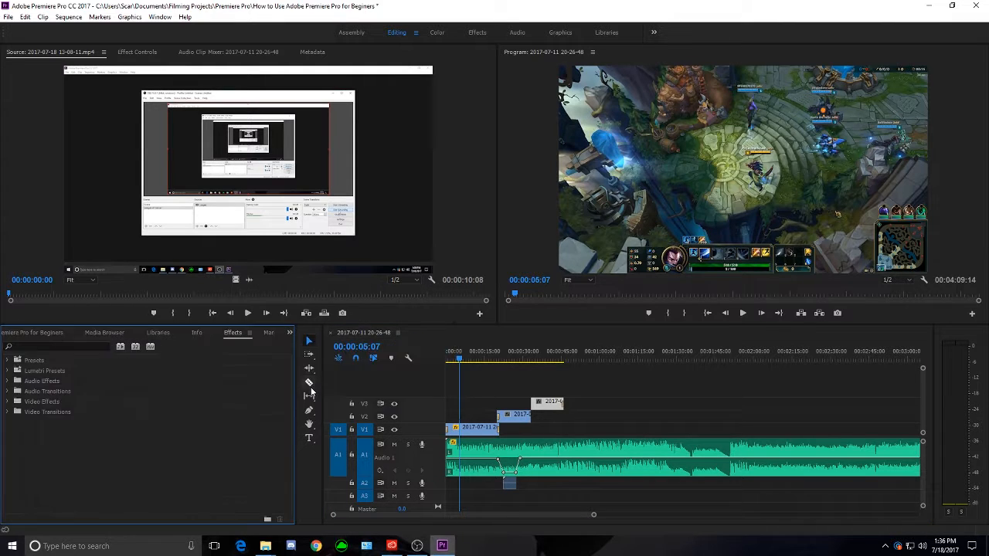
pyautogui.click(69, 348)
pyautogui.write('ultra')
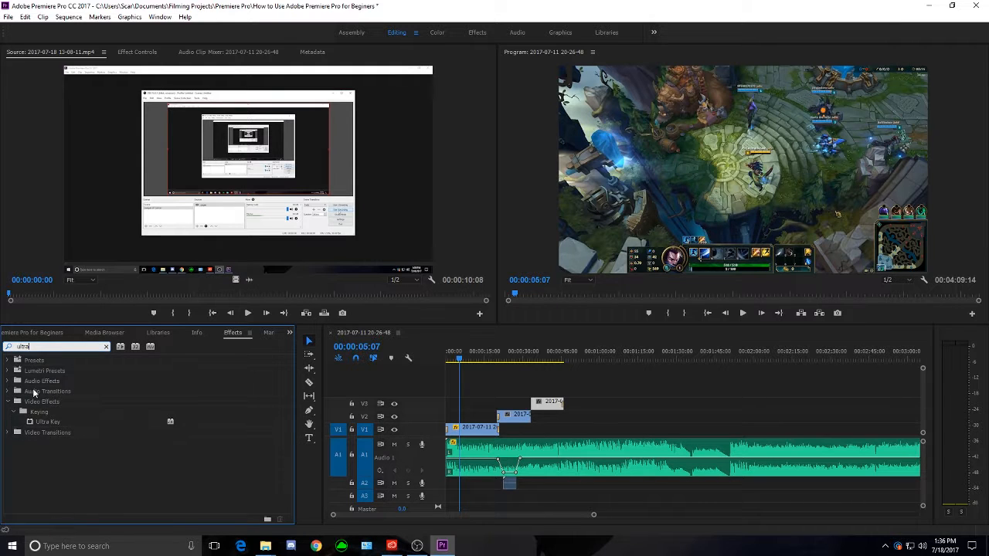
pyautogui.click(46, 420)
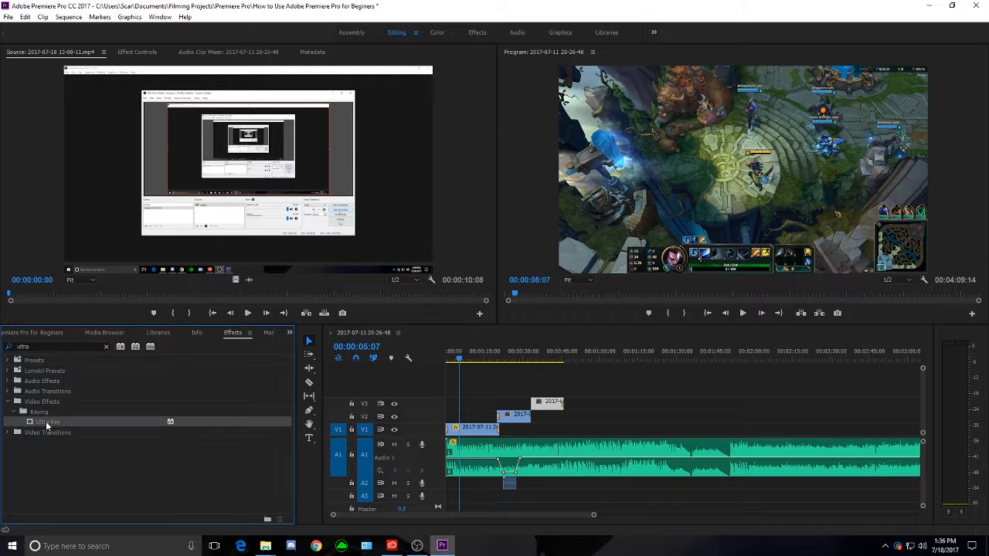
pyautogui.click(19, 334)
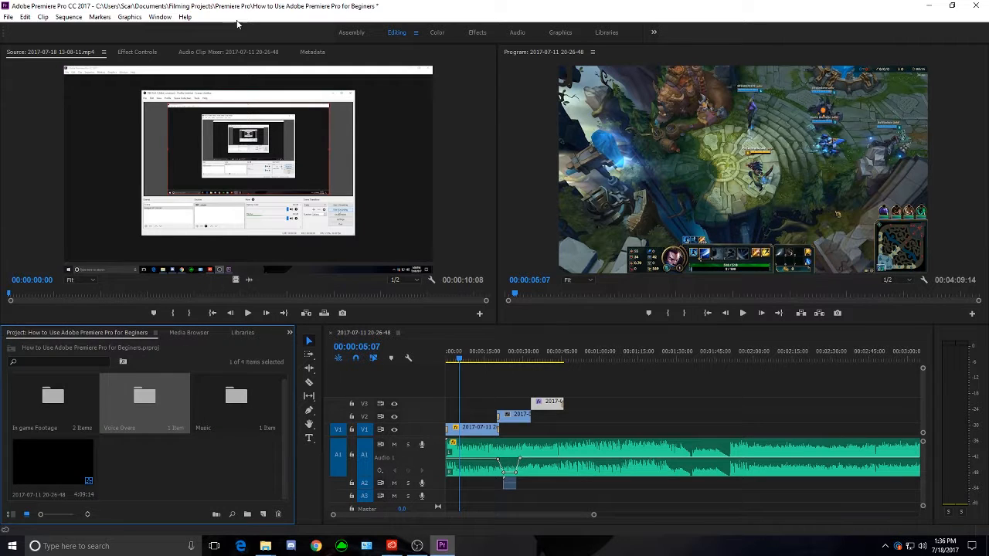
pyautogui.click(130, 51)
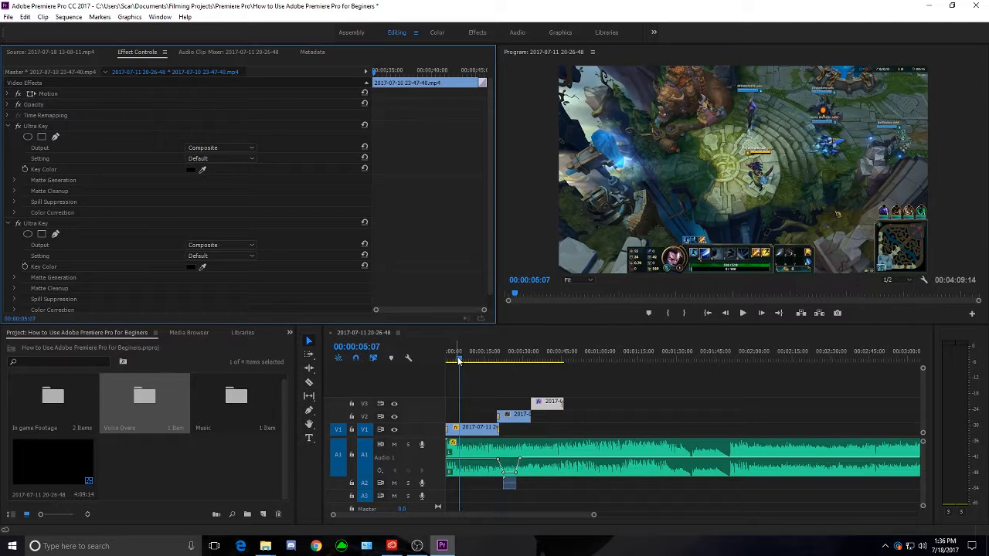
# Step: Sample the lower Ultra Key's key color from the dark shop window at 00:00:41:29 and play the V3 clip
pyautogui.moveTo(459, 360); pyautogui.dragTo(553, 360)
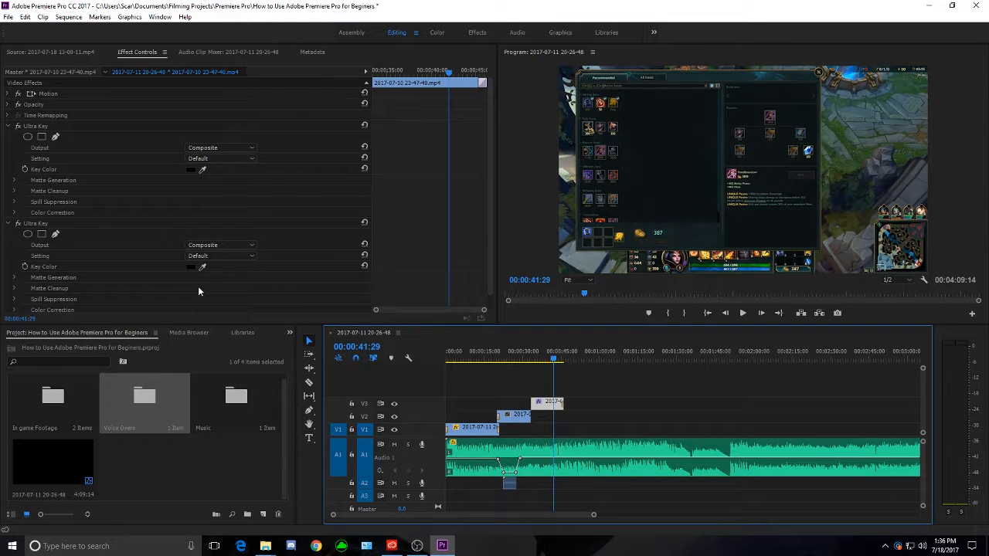
pyautogui.click(203, 267)
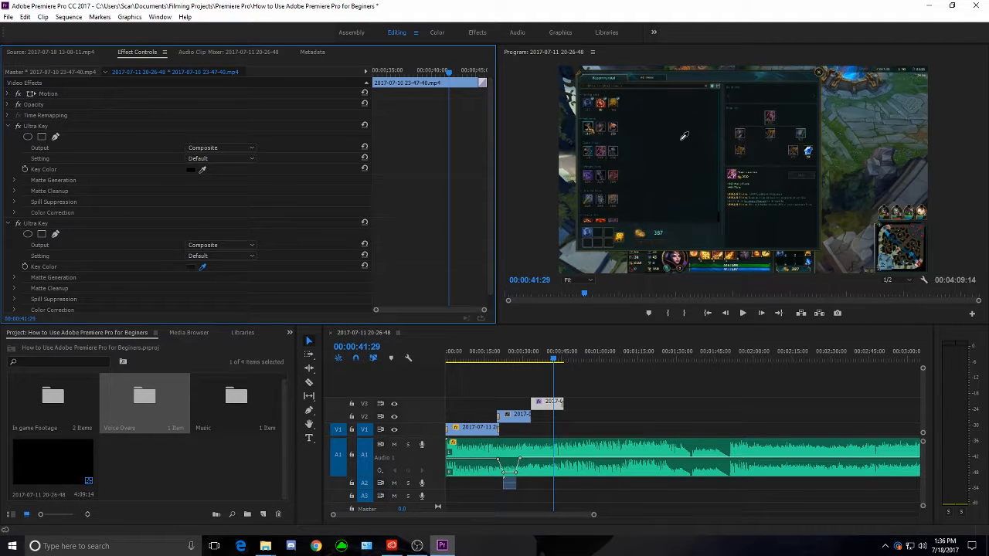
pyautogui.click(684, 136)
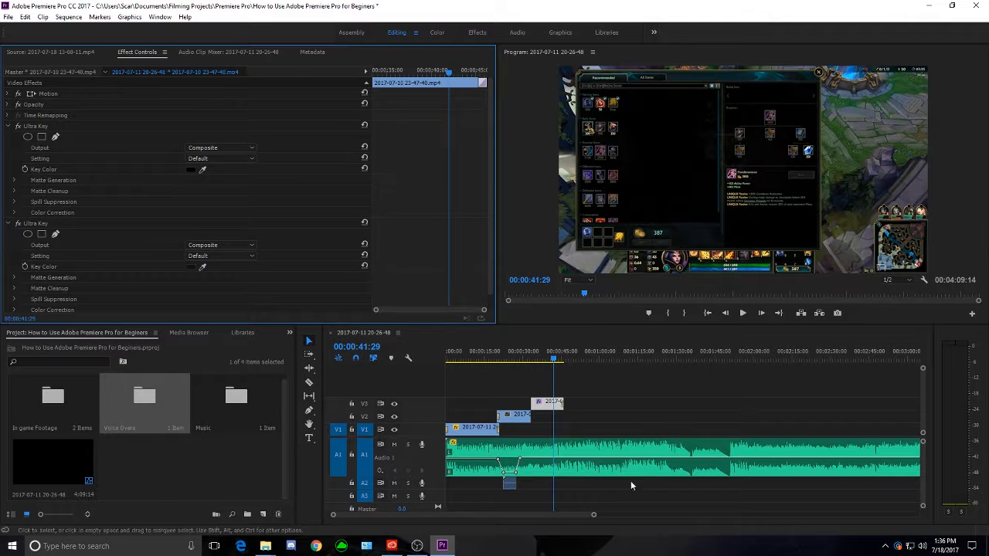
pyautogui.moveTo(555, 360); pyautogui.dragTo(531, 381)
pyautogui.press('space')
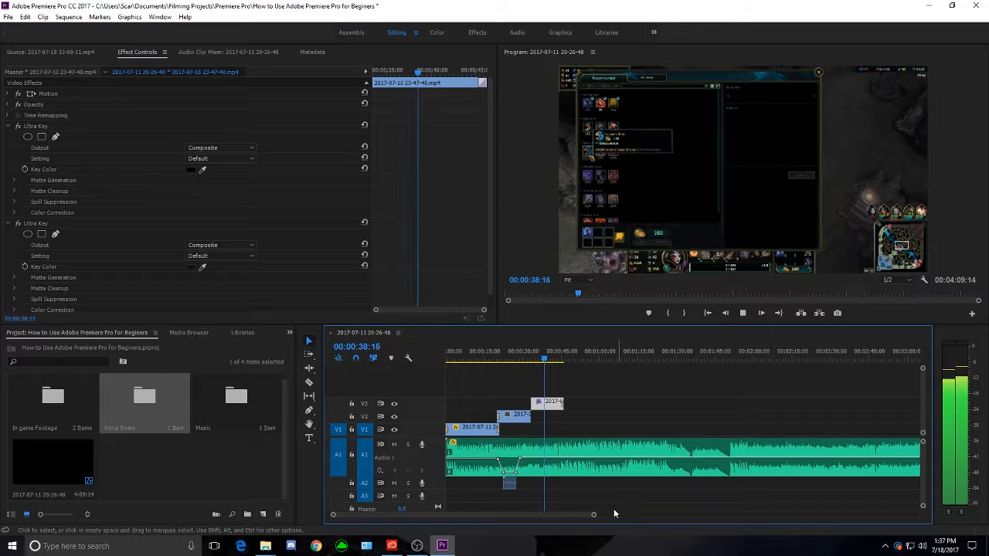
pyautogui.press('space')
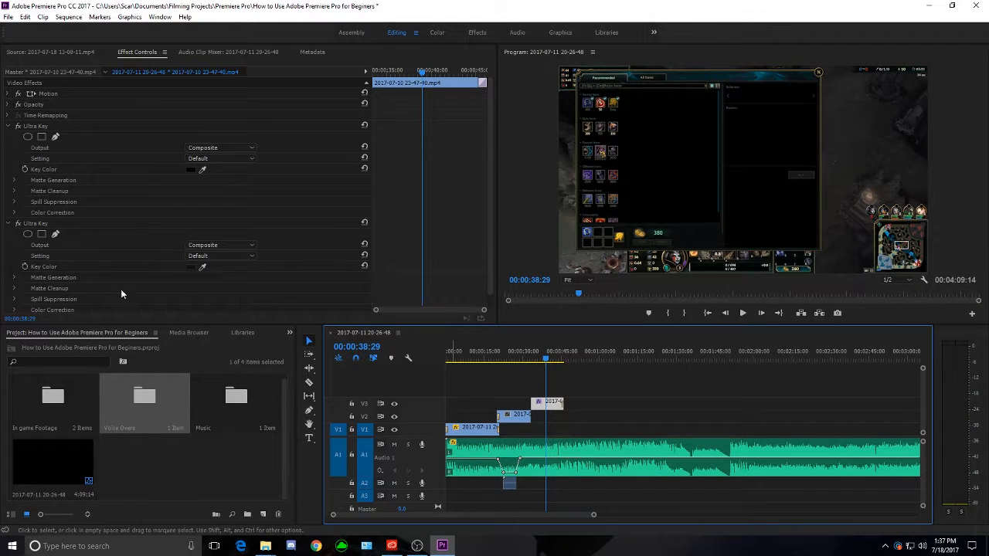
# Step: Resample the lower Ultra Key's key color from the picture's bottom edge, and again from the dark ground beside the shop window
pyautogui.click(203, 268)
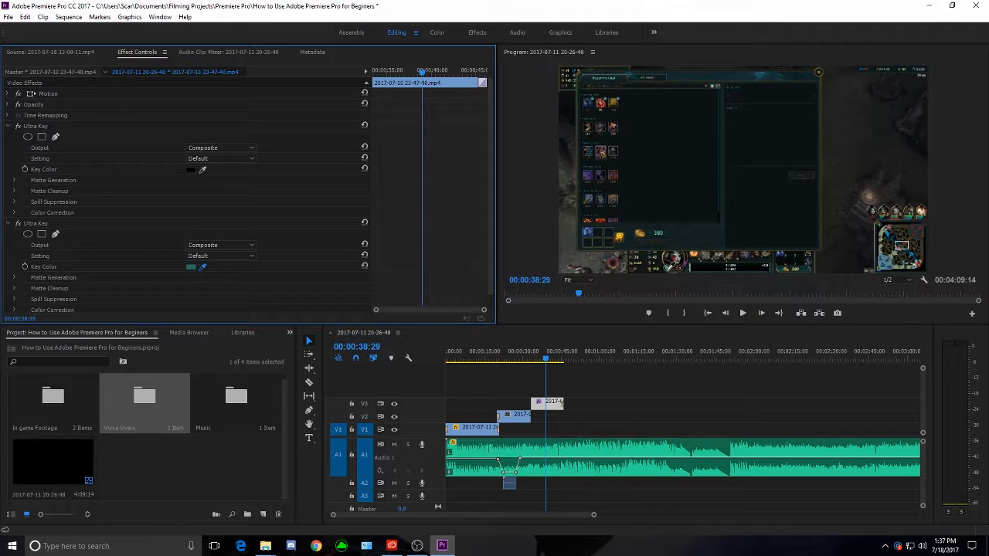
pyautogui.click(671, 268)
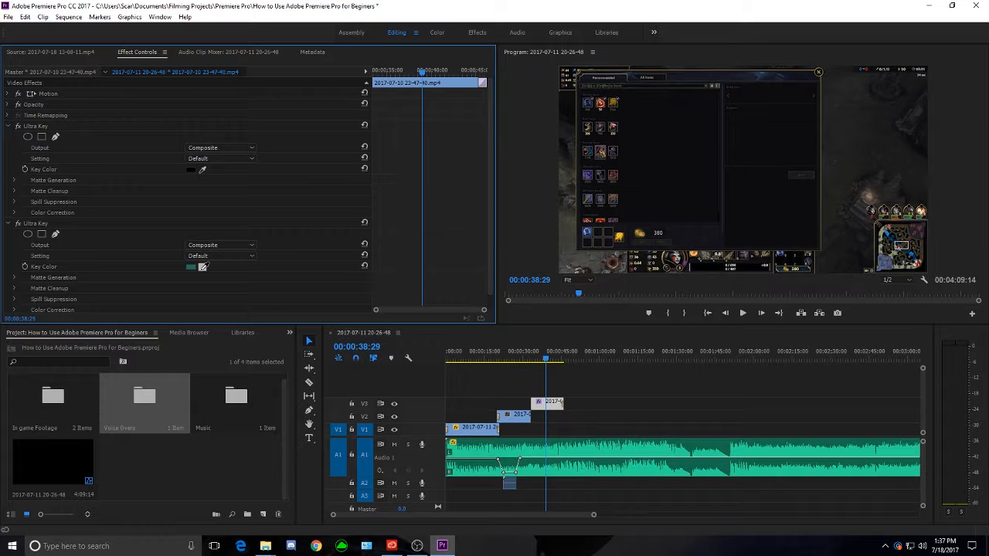
pyautogui.click(202, 267)
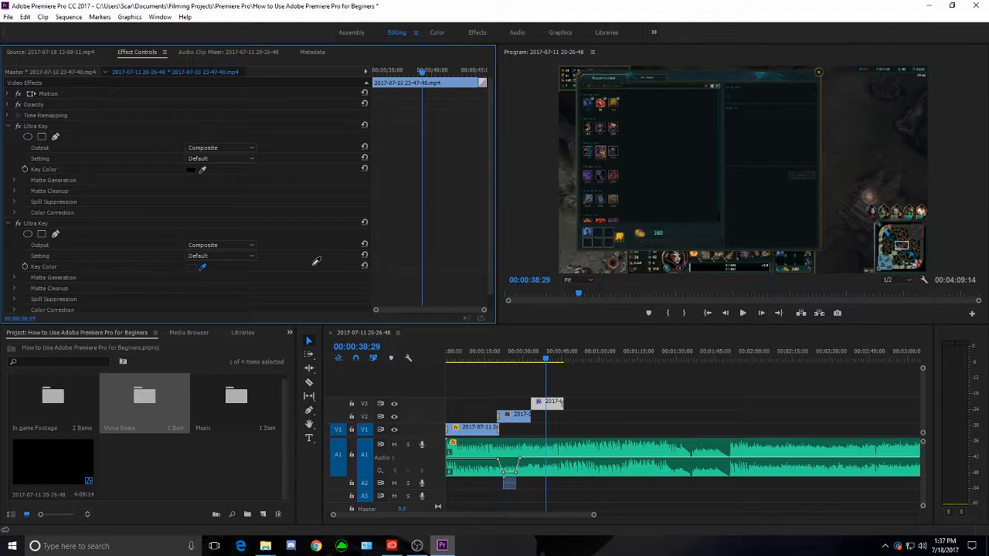
pyautogui.click(888, 124)
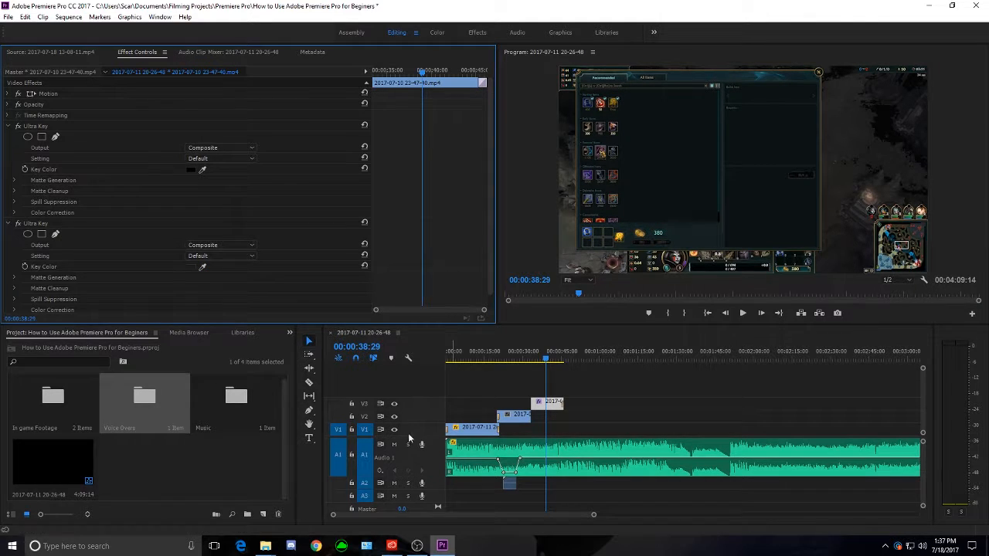
# Step: Duplicate the V2 clip directly beneath the V3 clip and play the overlap from 00:00:32:16
pyautogui.click(505, 417)
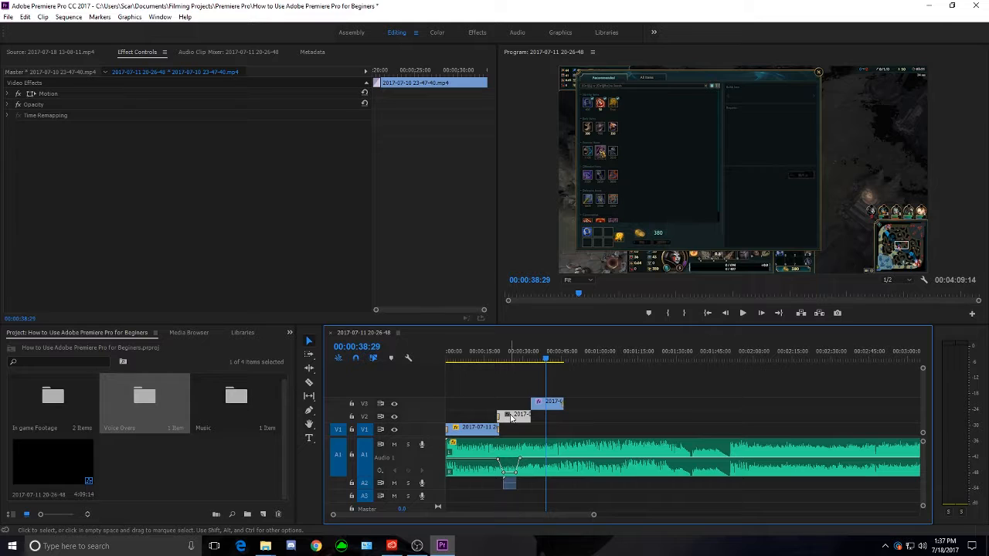
pyautogui.press('alt')
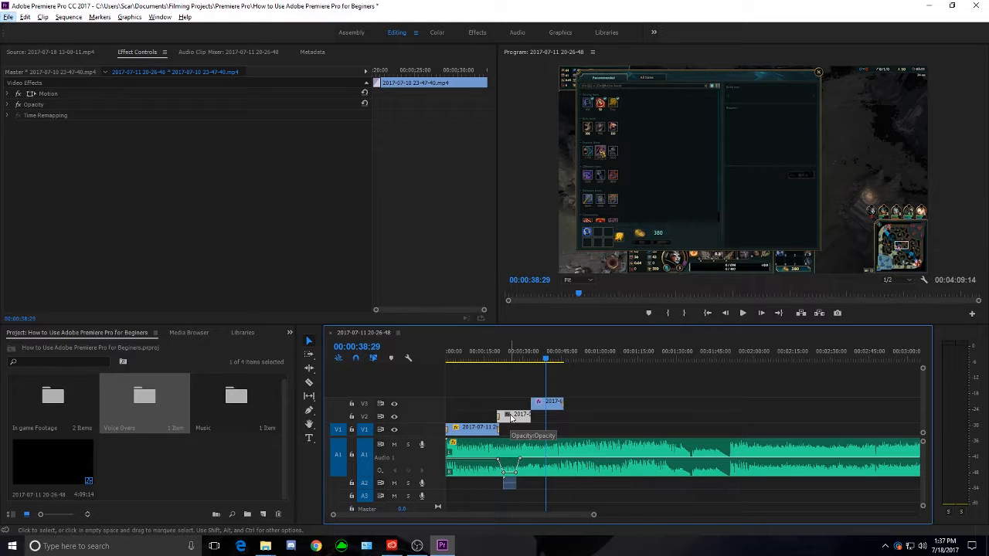
pyautogui.press('alt')
pyautogui.moveTo(510, 417); pyautogui.dragTo(556, 424)
pyautogui.click(530, 357)
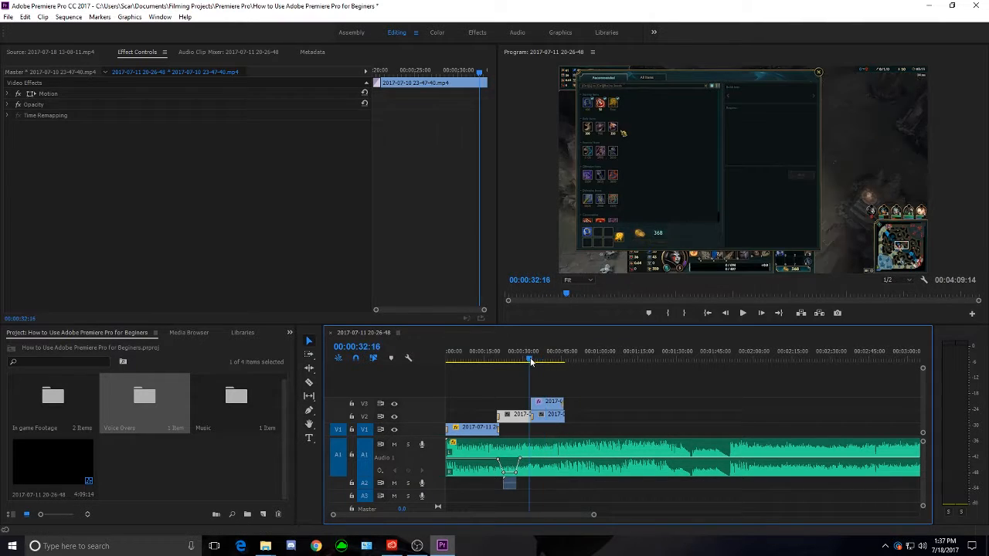
pyautogui.press('space')
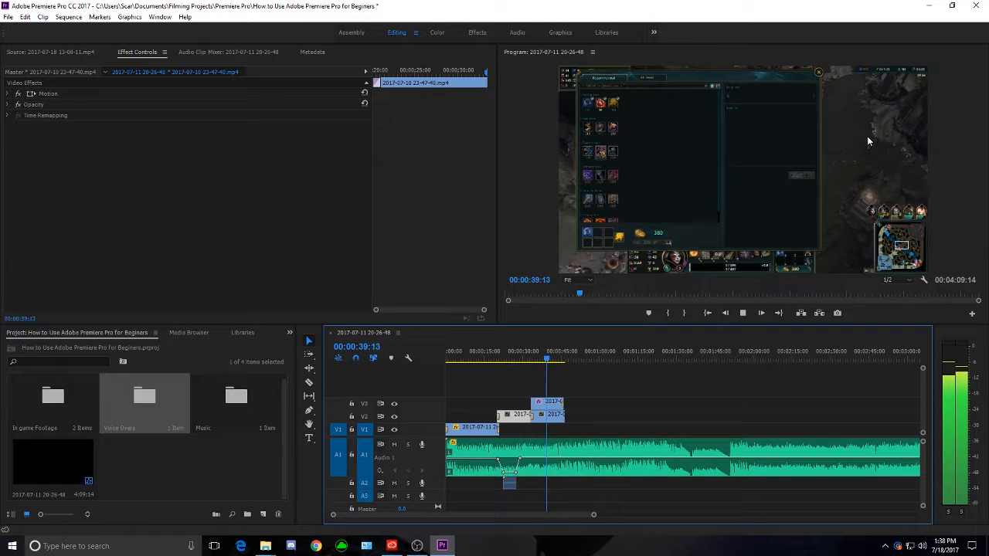
pyautogui.press('space')
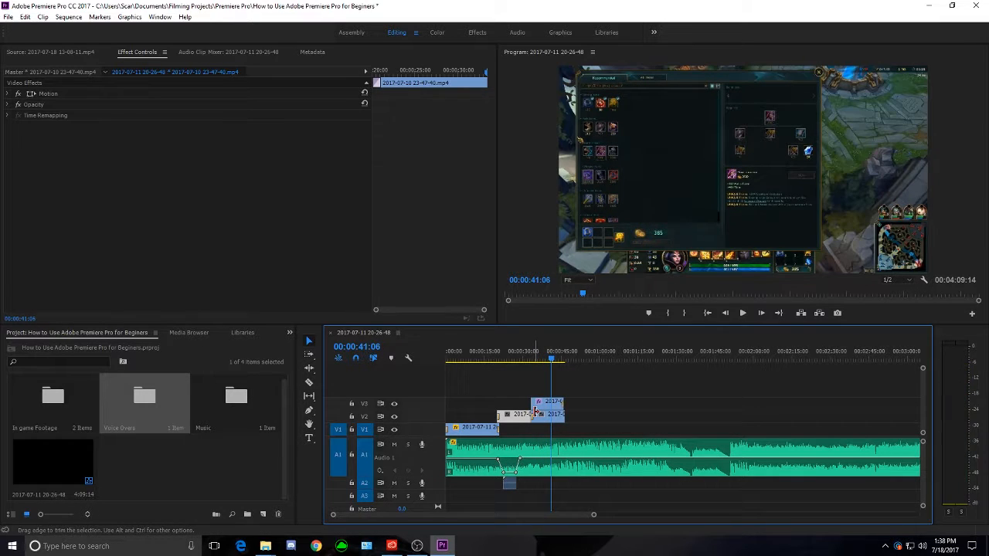
# Step: Delete the V3 clip and the duplicate beneath it on V2, and bring back the source clip view
pyautogui.moveTo(567, 433); pyautogui.dragTo(552, 403)
pyautogui.press('Delete')
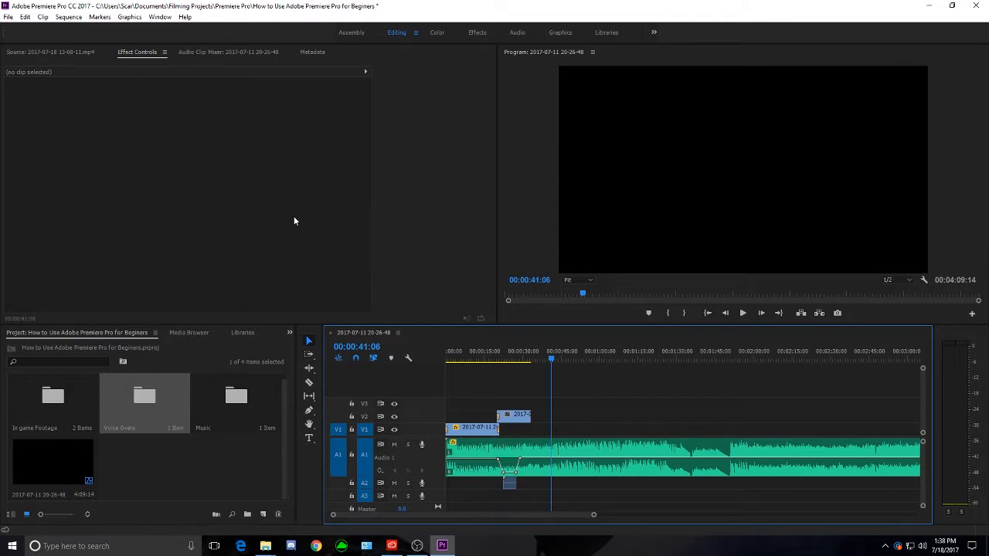
pyautogui.click(63, 51)
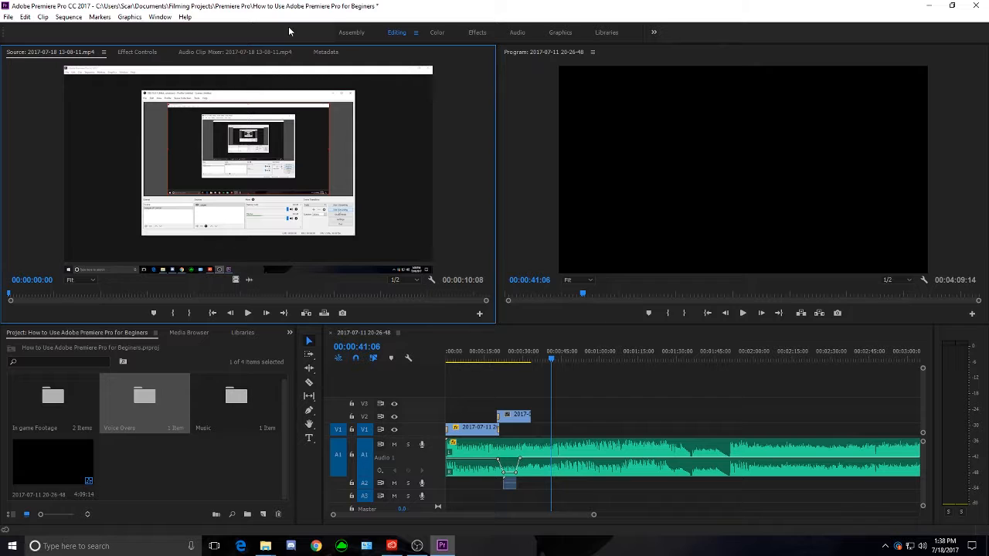
# Step: Import Ainsley 4.png from the Pictures from Google folder into the project and place it on V3 directly after the V2 clip ends
pyautogui.rightClick(266, 546)
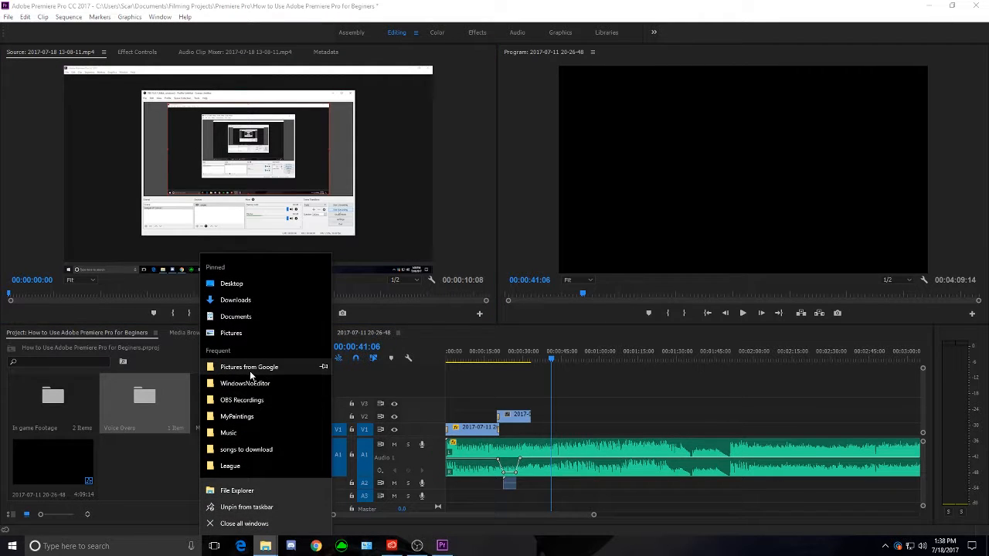
pyautogui.click(250, 370)
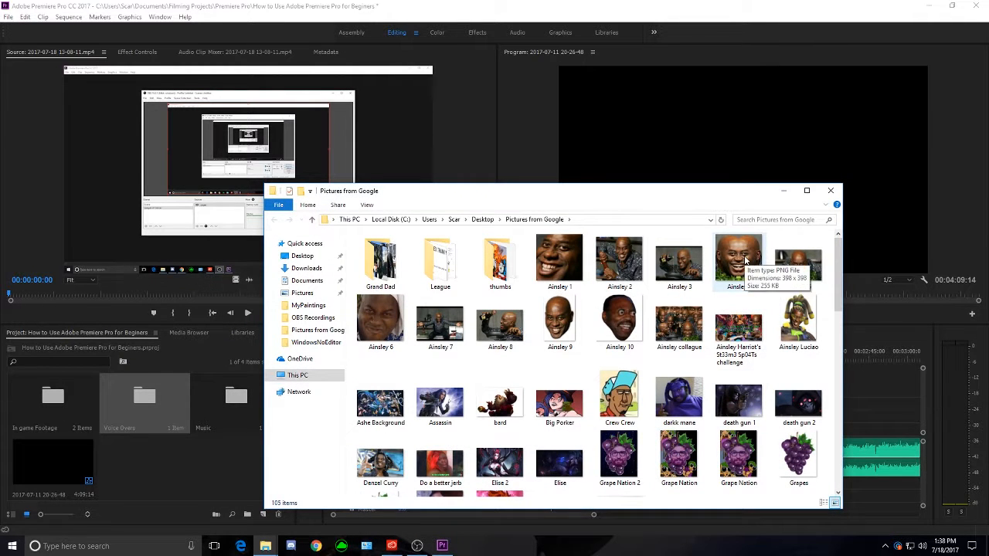
pyautogui.moveTo(739, 263); pyautogui.dragTo(151, 483)
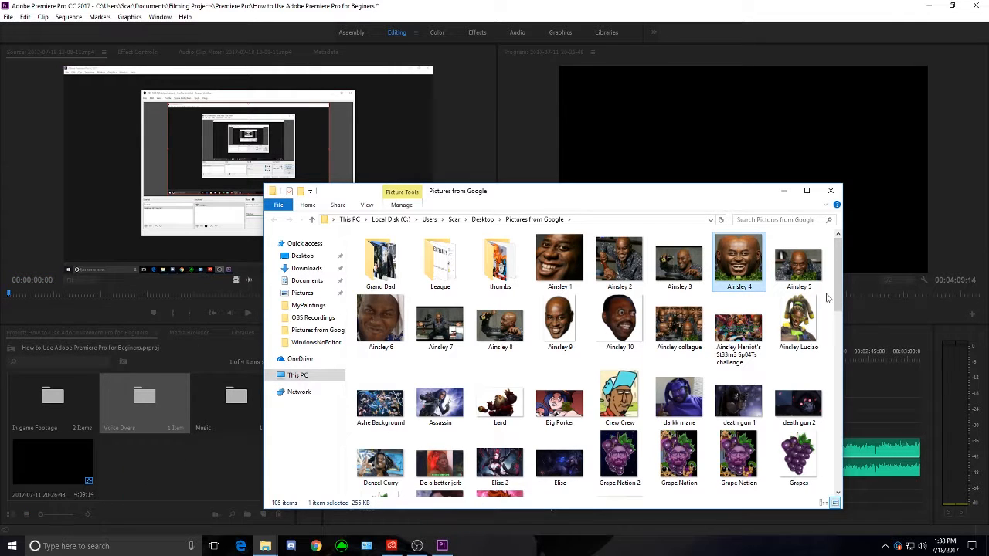
pyautogui.click(783, 191)
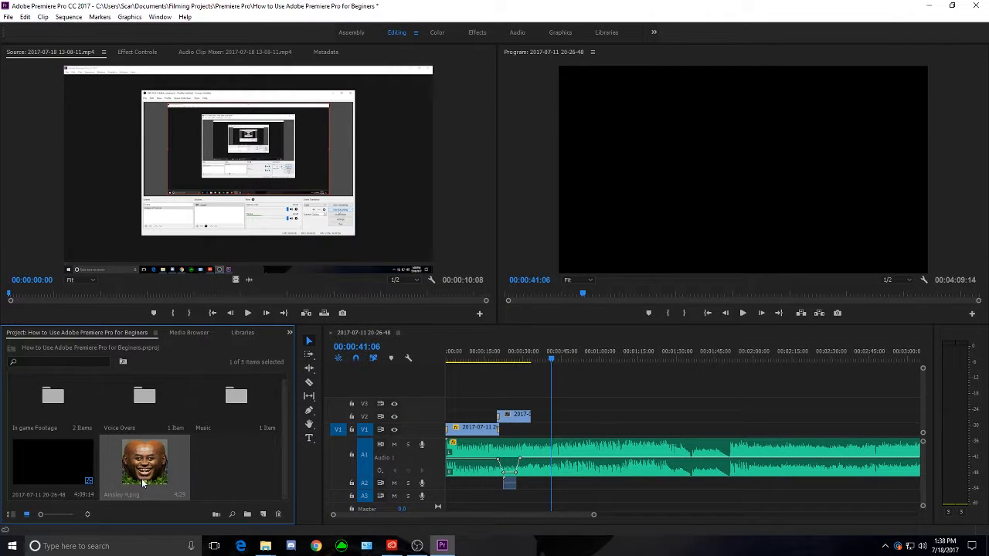
pyautogui.moveTo(141, 474); pyautogui.dragTo(536, 405)
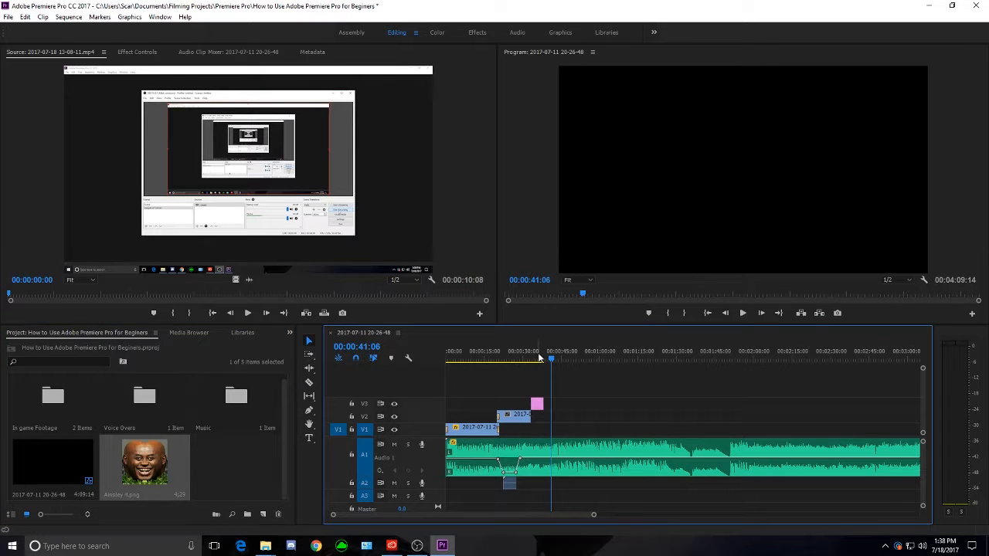
# Step: Enlarge the Ainsley 4.png image to a scale of about 185 and move it almost completely past the frame's left edge
pyautogui.click(537, 360)
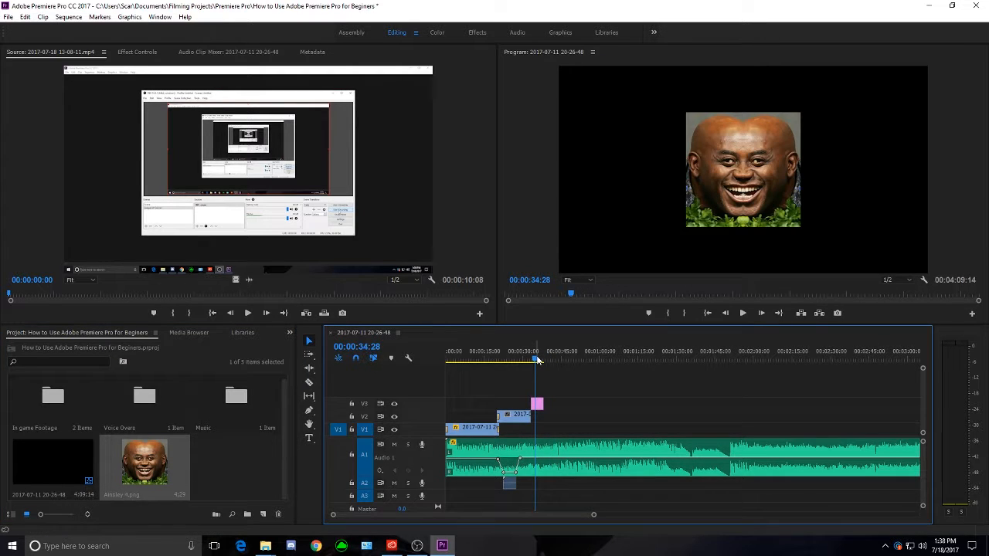
pyautogui.click(741, 182)
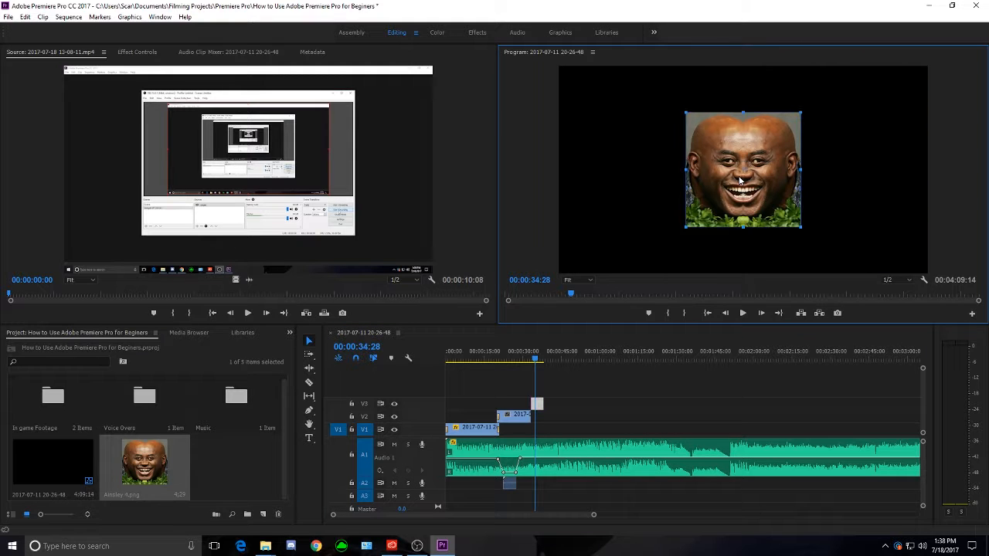
pyautogui.moveTo(802, 229); pyautogui.dragTo(841, 279)
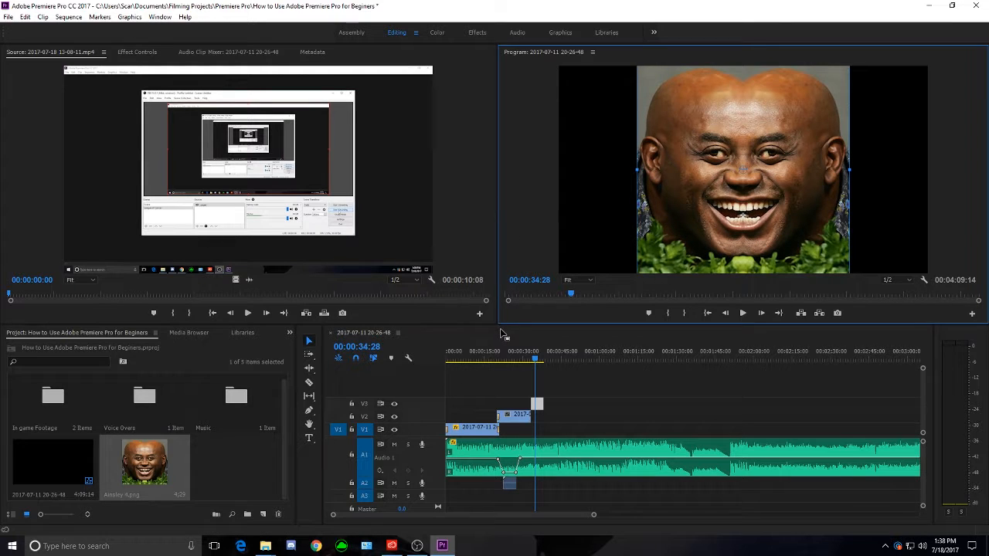
pyautogui.moveTo(749, 164); pyautogui.dragTo(466, 162)
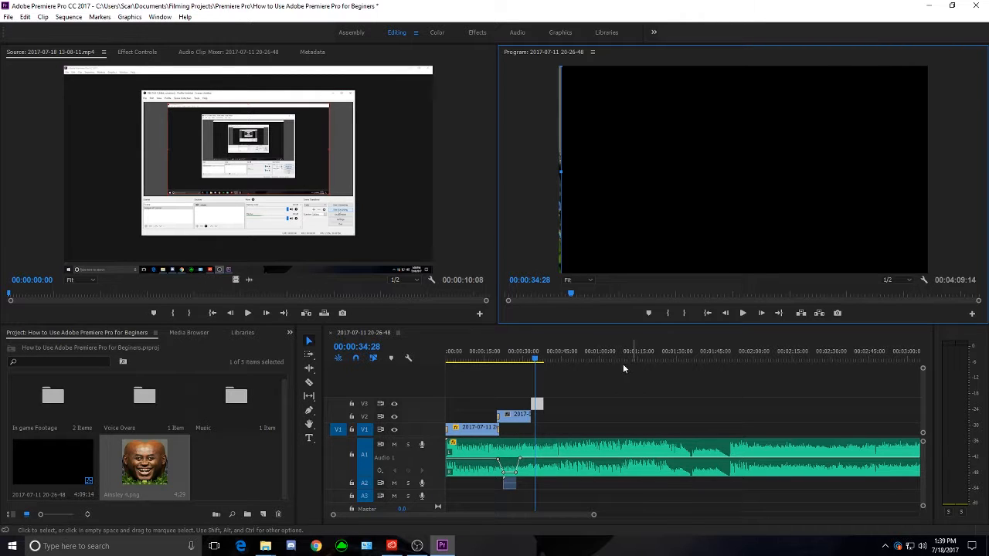
# Step: Expand the image clip's Motion, Opacity and Time Remapping settings and enable Position keyframing at the clip's start, 00:00:33:13
pyautogui.doubleClick(538, 403)
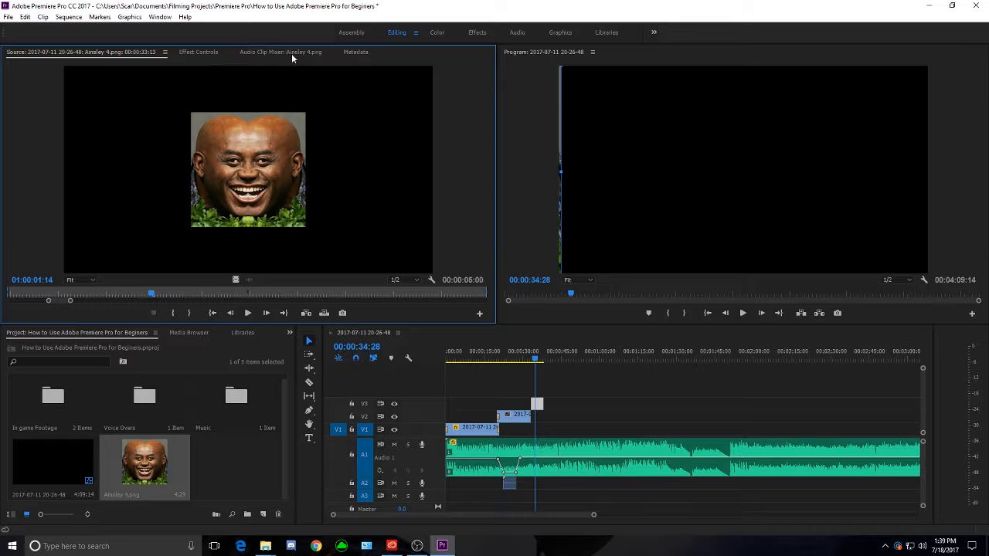
pyautogui.click(199, 52)
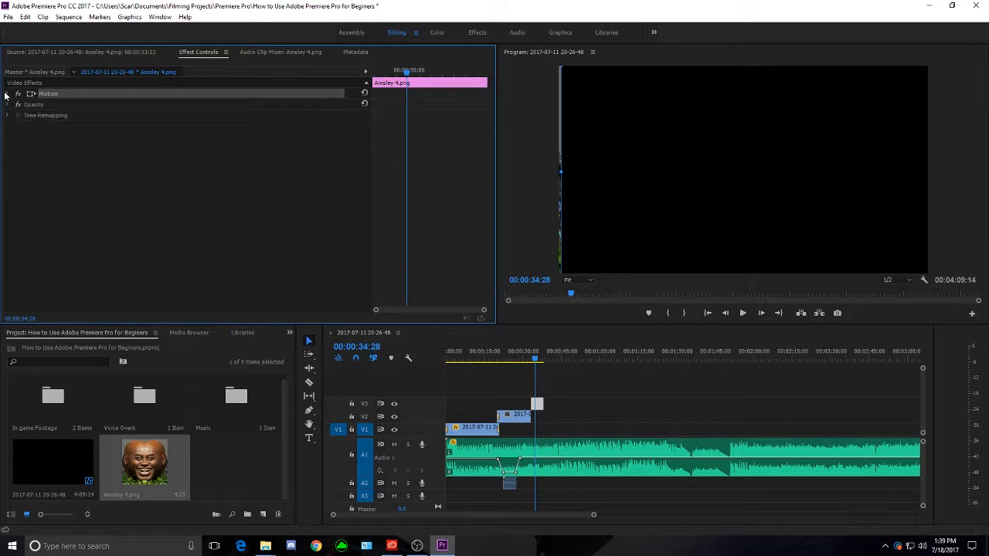
pyautogui.click(7, 94)
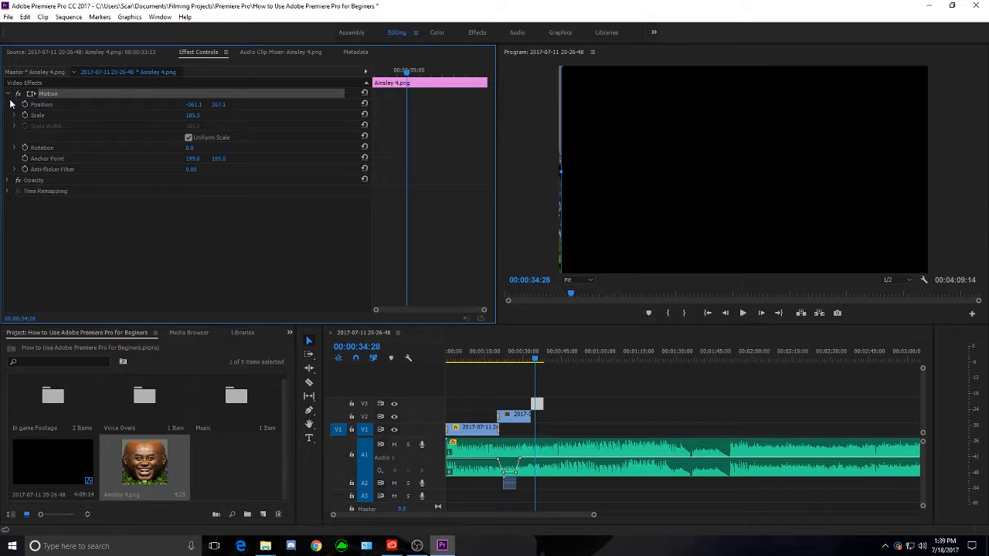
pyautogui.click(6, 180)
pyautogui.click(9, 224)
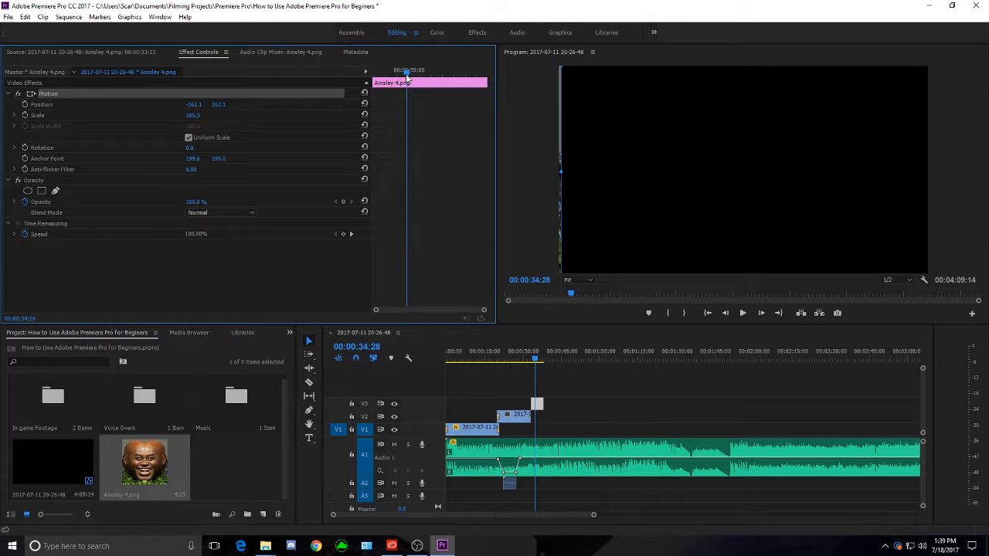
pyautogui.moveTo(408, 79); pyautogui.dragTo(375, 83)
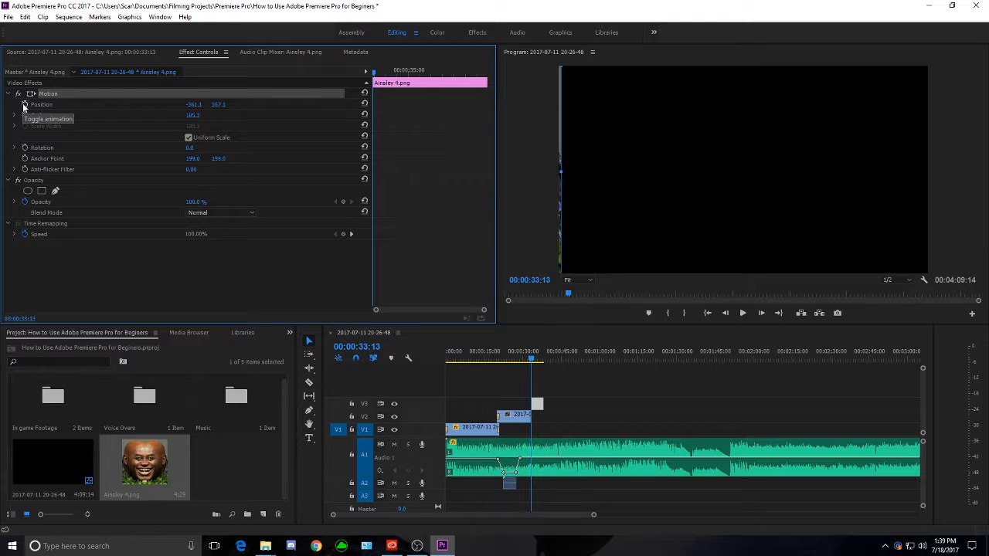
pyautogui.click(24, 106)
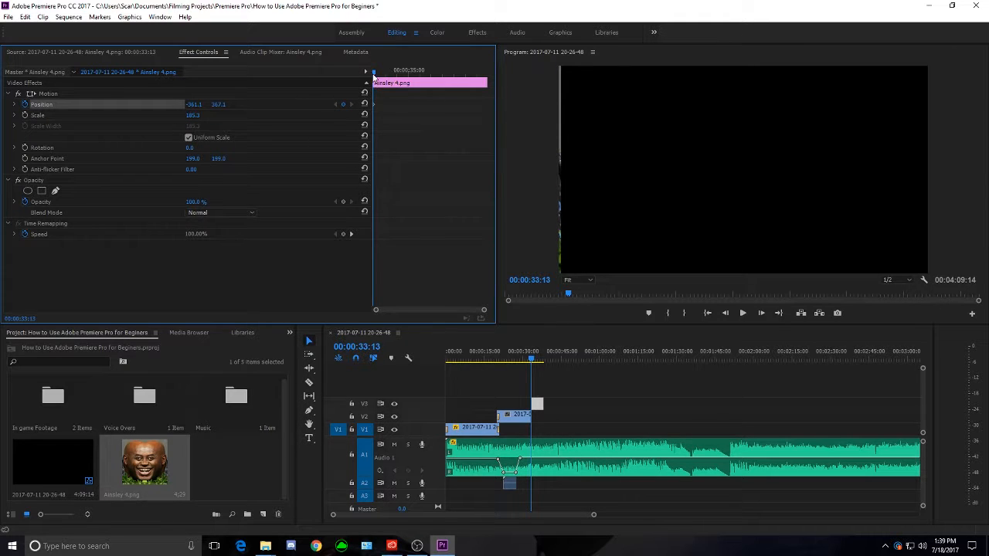
# Step: Add a Position keyframe at 00:00:38:12 with the image moved past the frame's right edge, at about 1666 horizontally
pyautogui.moveTo(375, 75); pyautogui.dragTo(496, 68)
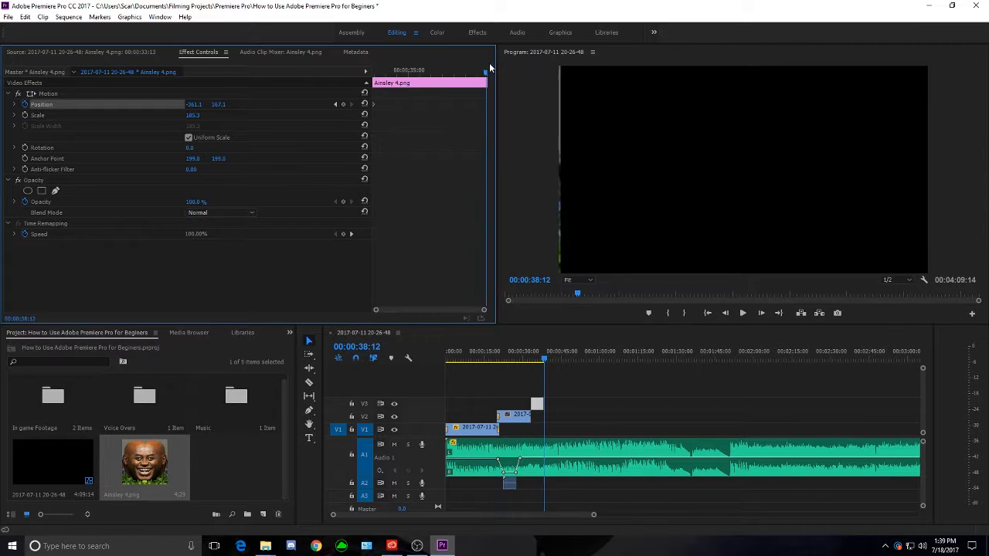
pyautogui.click(486, 72)
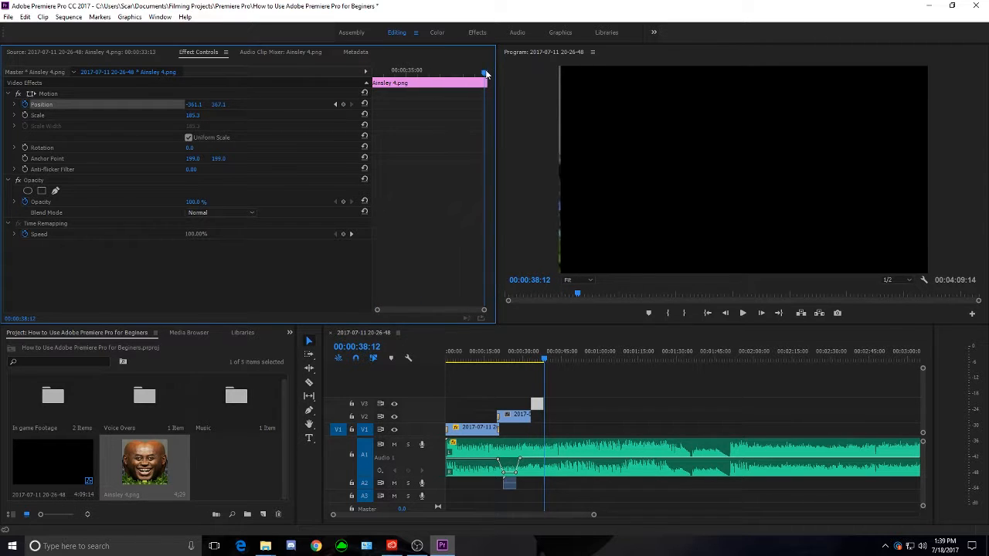
pyautogui.click(558, 126)
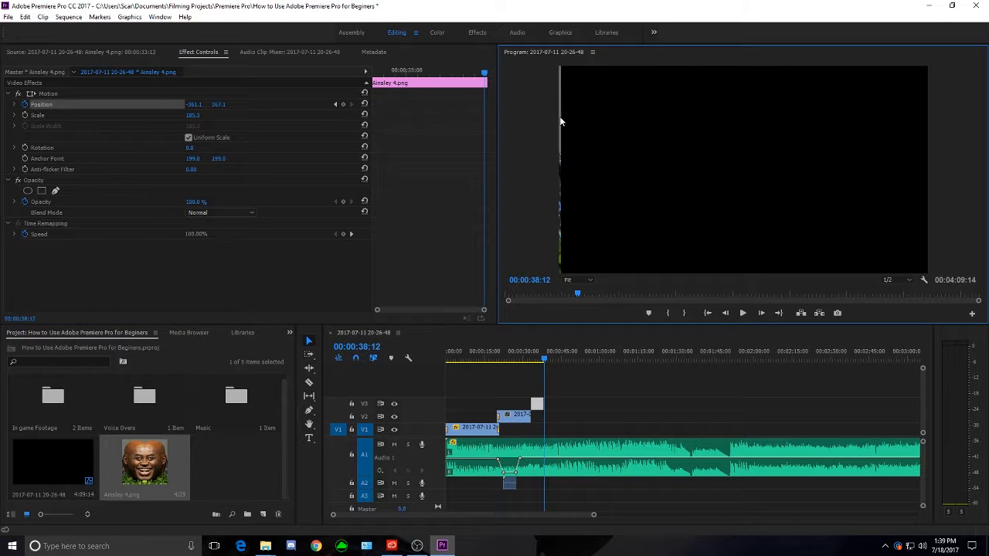
pyautogui.moveTo(562, 121); pyautogui.dragTo(937, 114)
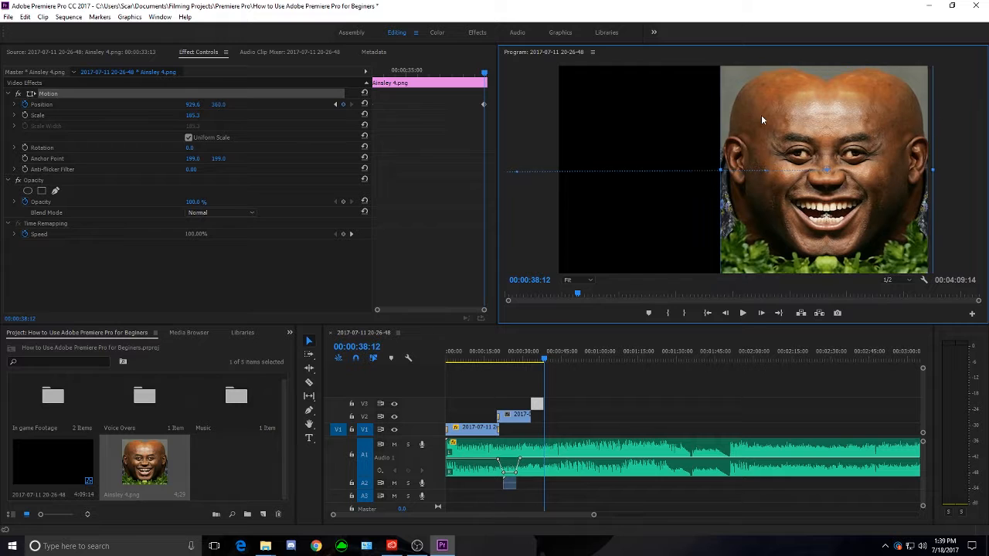
pyautogui.moveTo(762, 116); pyautogui.dragTo(975, 123)
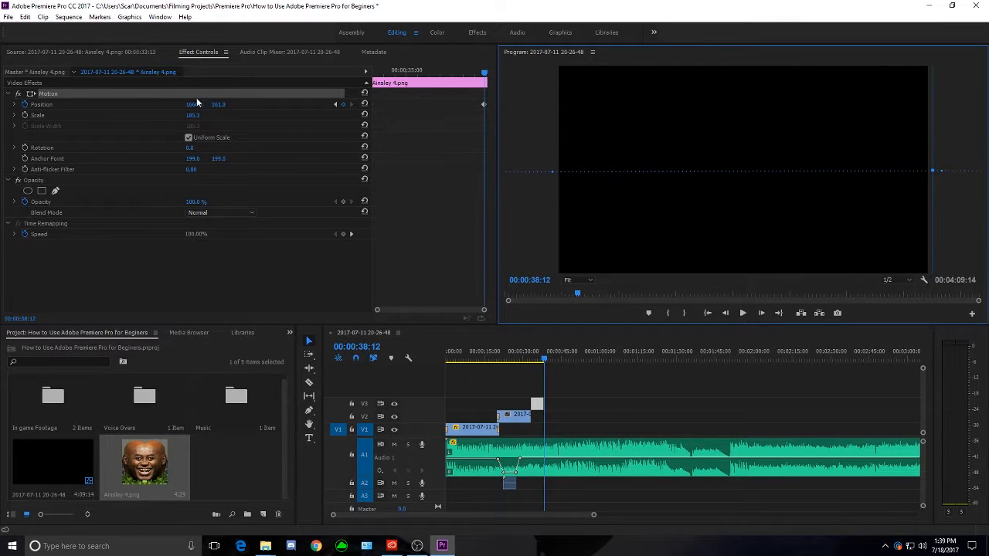
# Step: Play the image's left-to-right movement from 00:00:31:04 until just past the clip's end
pyautogui.click(530, 361)
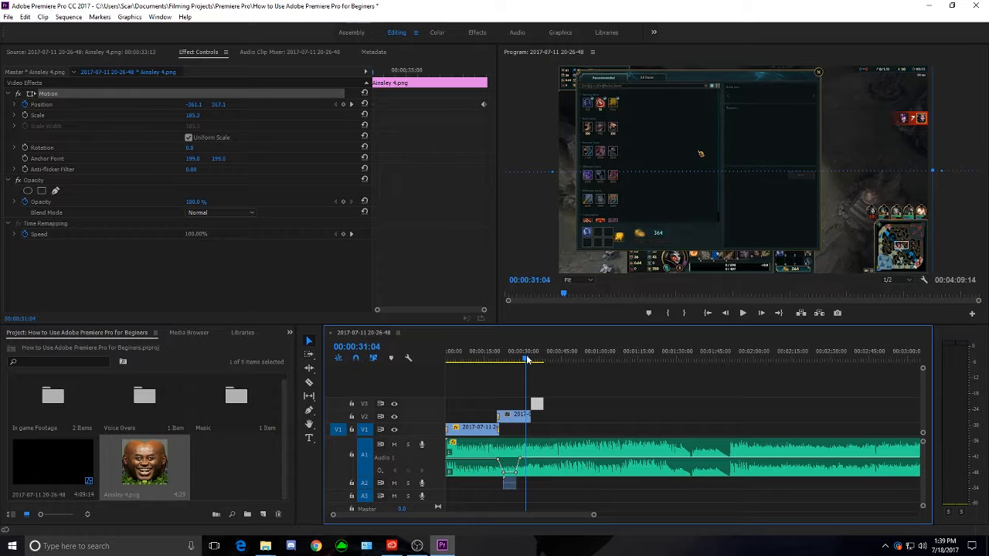
pyautogui.press('space')
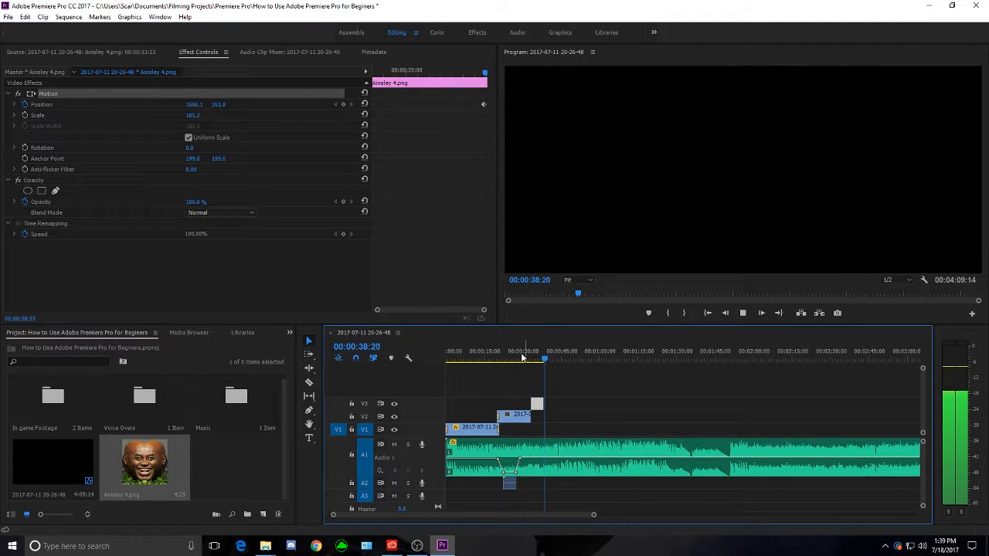
pyautogui.press('space')
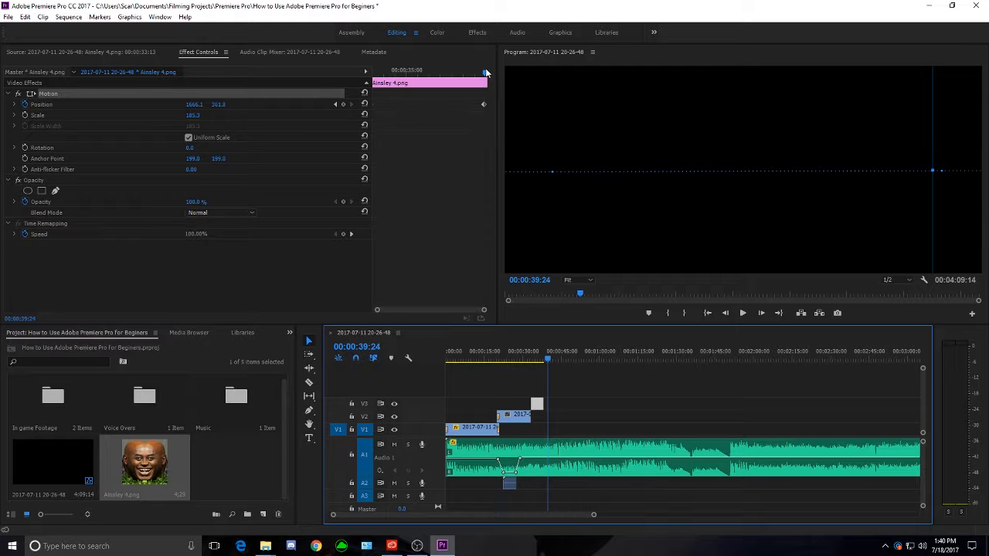
# Step: Add a Position keyframe at 00:00:35:18 with the image raised partly above the frame's upper edge
pyautogui.moveTo(485, 70); pyautogui.dragTo(374, 86)
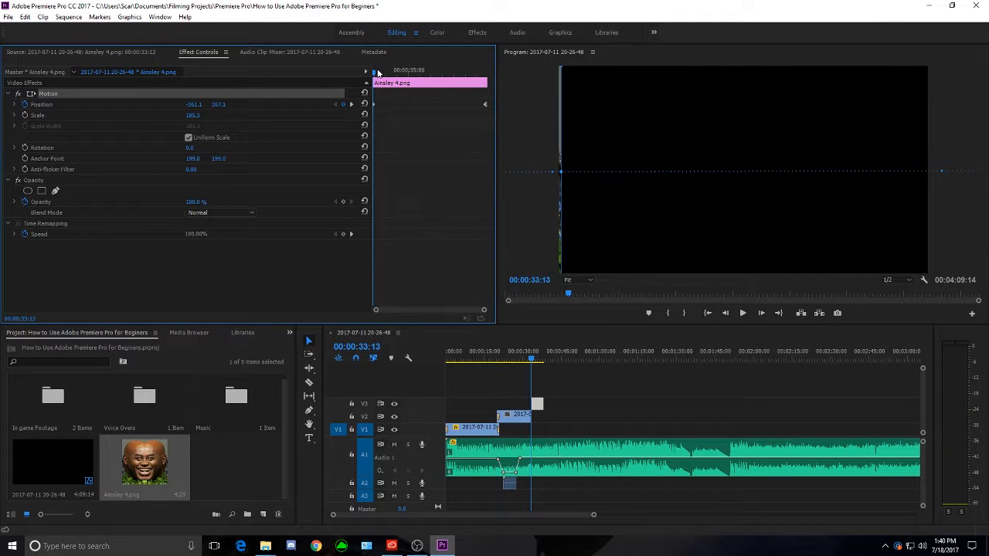
pyautogui.moveTo(374, 76); pyautogui.dragTo(424, 82)
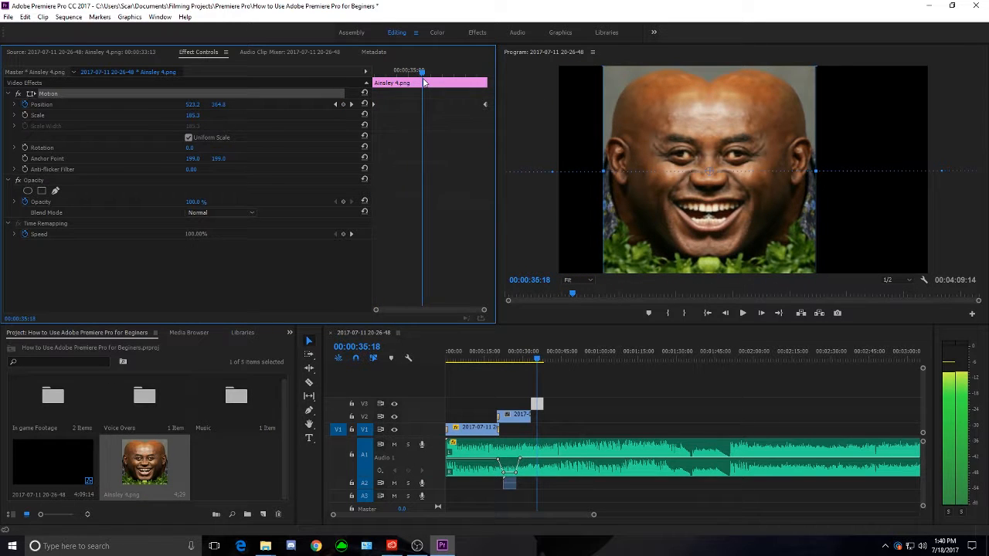
pyautogui.click(738, 147)
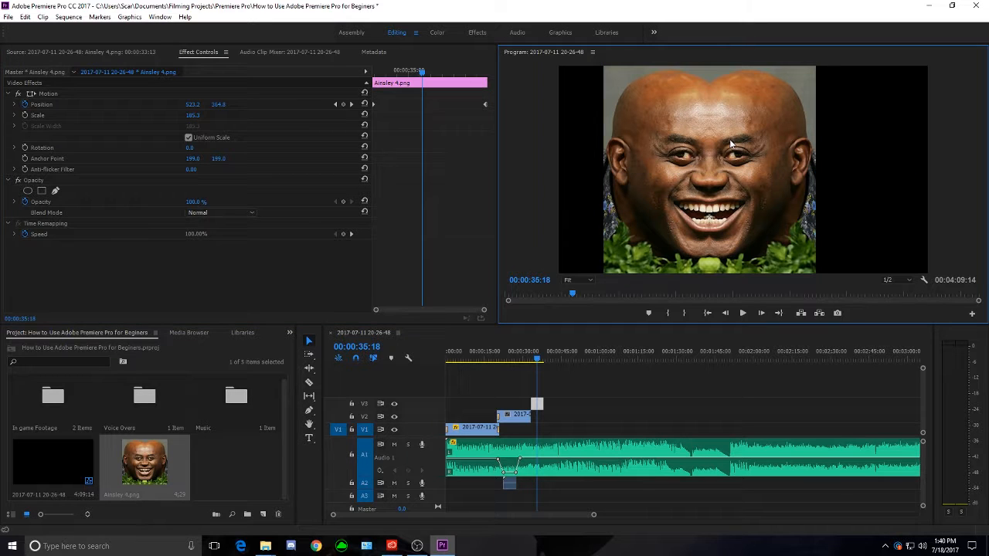
pyautogui.click(731, 143)
pyautogui.moveTo(705, 137); pyautogui.dragTo(711, 108)
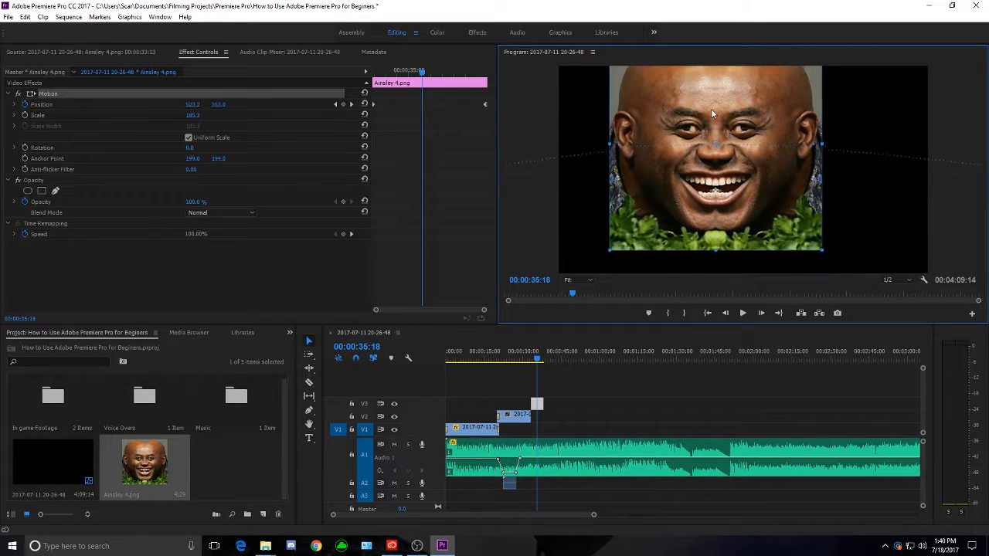
pyautogui.moveTo(727, 209); pyautogui.dragTo(736, 145)
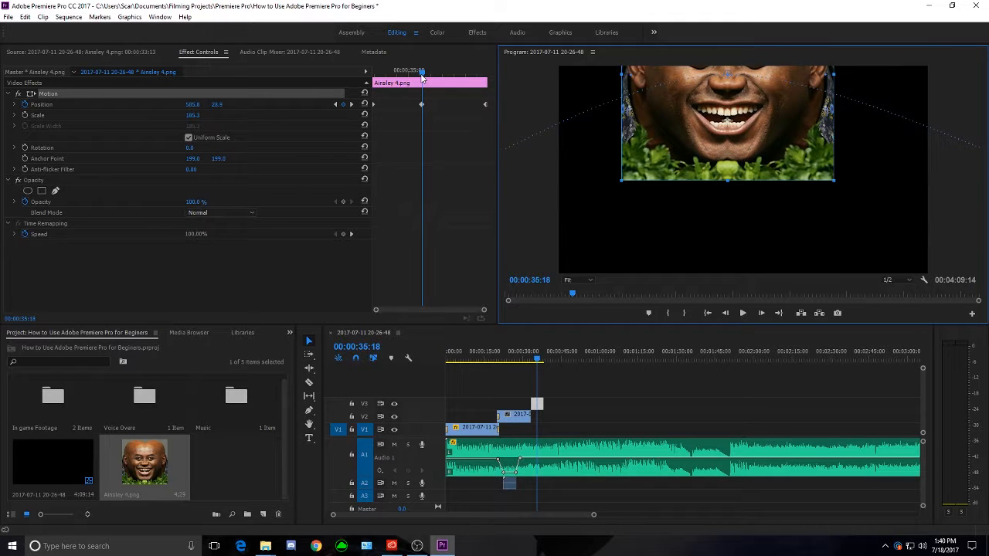
# Step: Add a Position keyframe at 00:00:36:24 with the image lowered to about 787, 407, and deselect the clip
pyautogui.moveTo(422, 77); pyautogui.dragTo(450, 72)
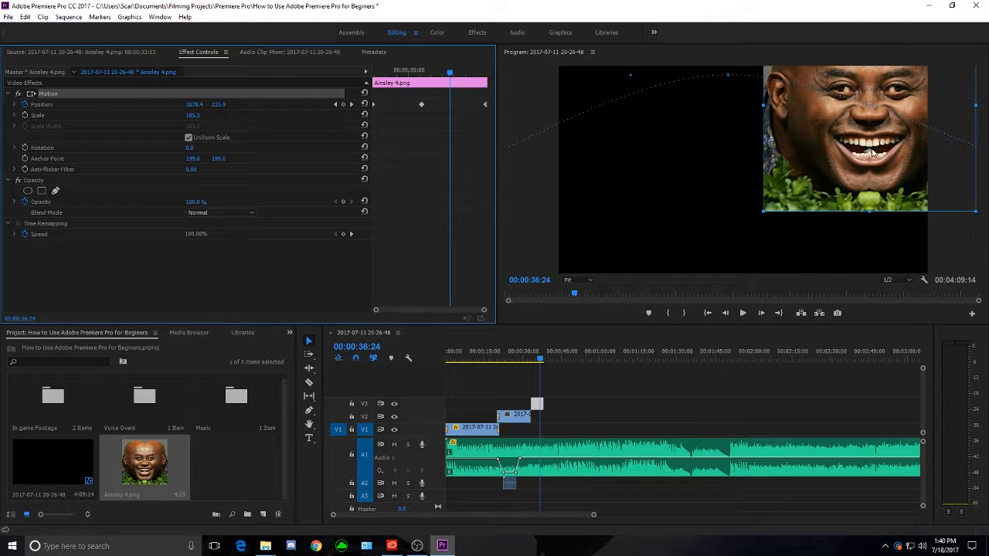
pyautogui.moveTo(874, 153); pyautogui.dragTo(786, 234)
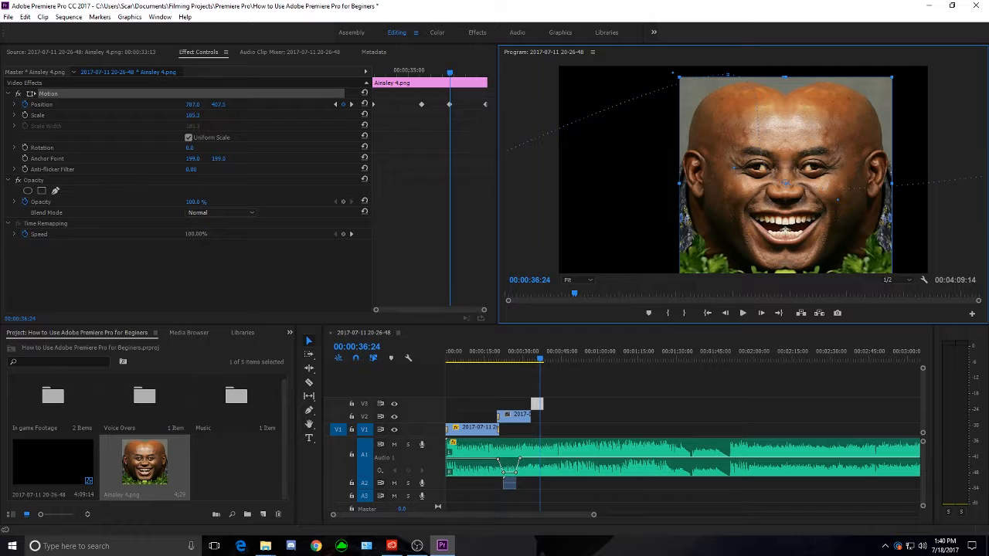
pyautogui.click(619, 384)
# Step: Play the image's curved motion path from 00:00:31:16
pyautogui.click(528, 361)
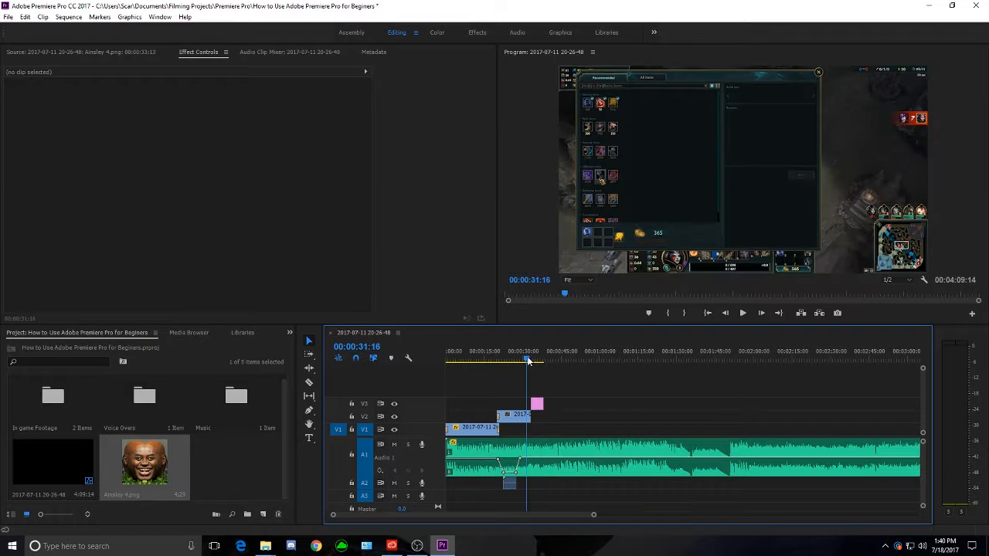
pyautogui.press('space')
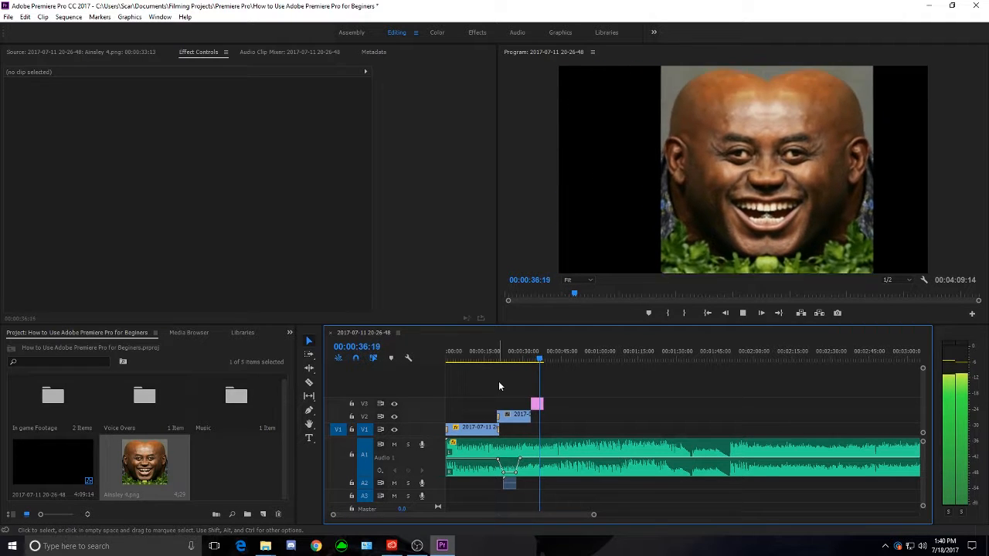
pyautogui.press('space')
# Step: Mute the A1 music track and play the image animation from 00:00:35:10
pyautogui.click(539, 362)
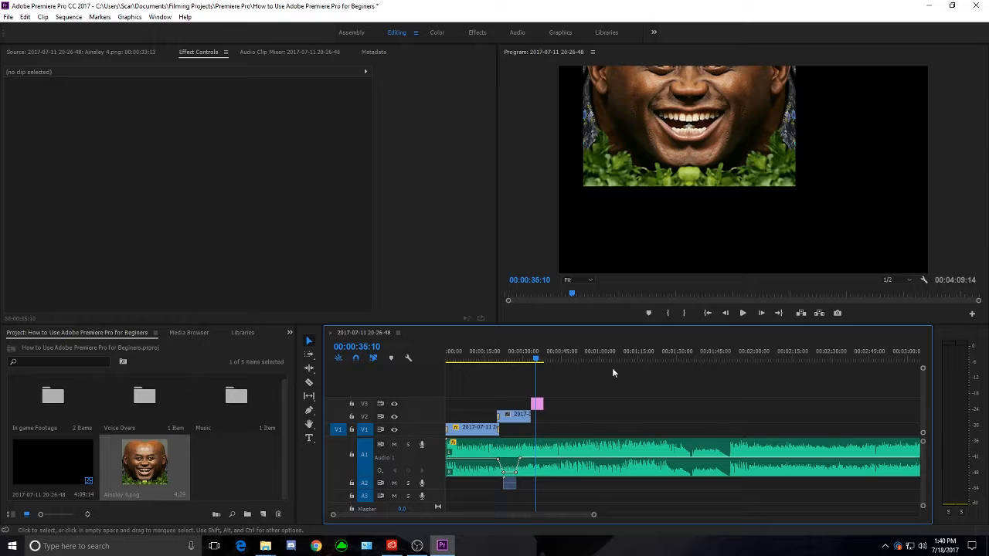
pyautogui.click(394, 442)
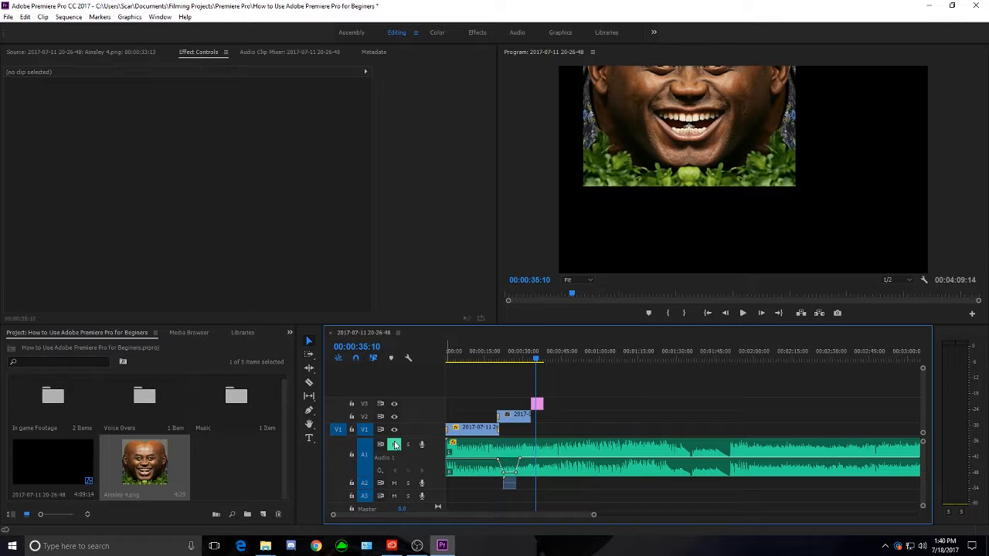
pyautogui.press('space')
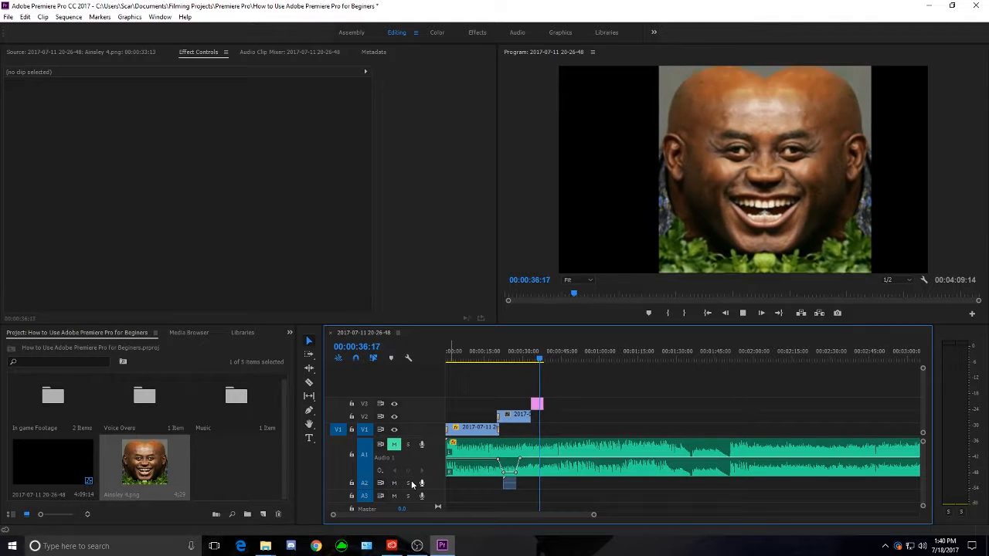
# Step: Stop playback and unmute the A1 music track
pyautogui.press('space')
pyautogui.click(394, 447)
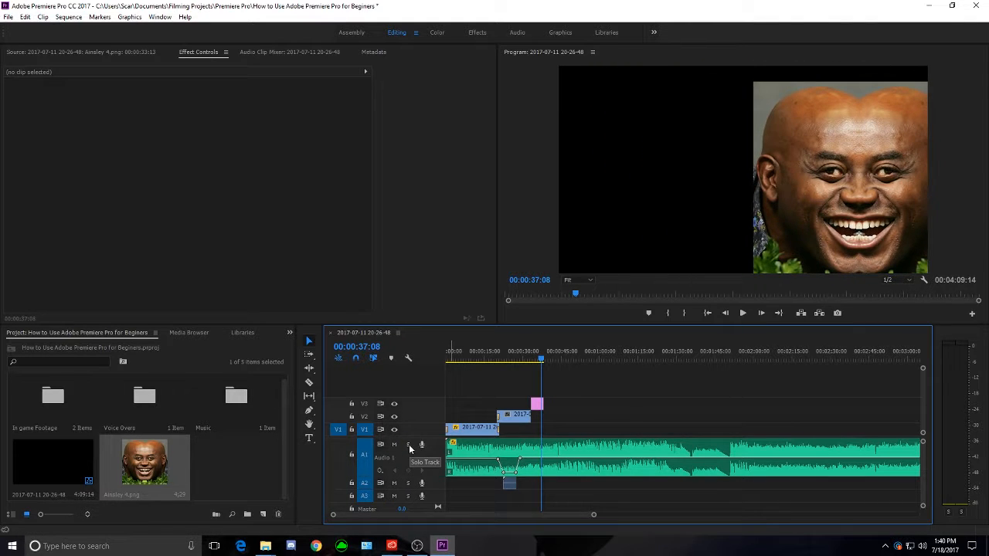
# Step: Play briefly with the A1 music track soloed, and turn the solo off again
pyautogui.click(409, 444)
pyautogui.press('space')
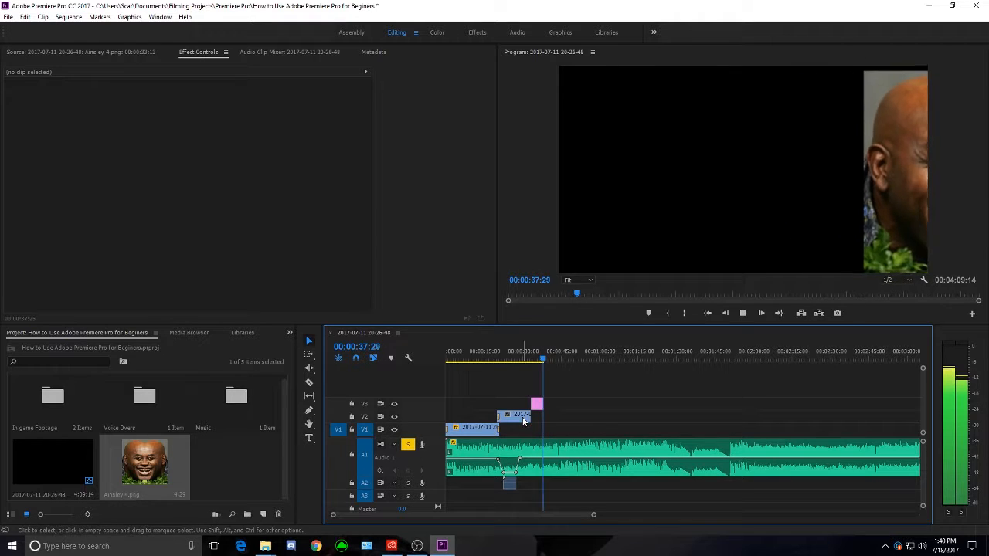
pyautogui.press('space')
pyautogui.click(409, 444)
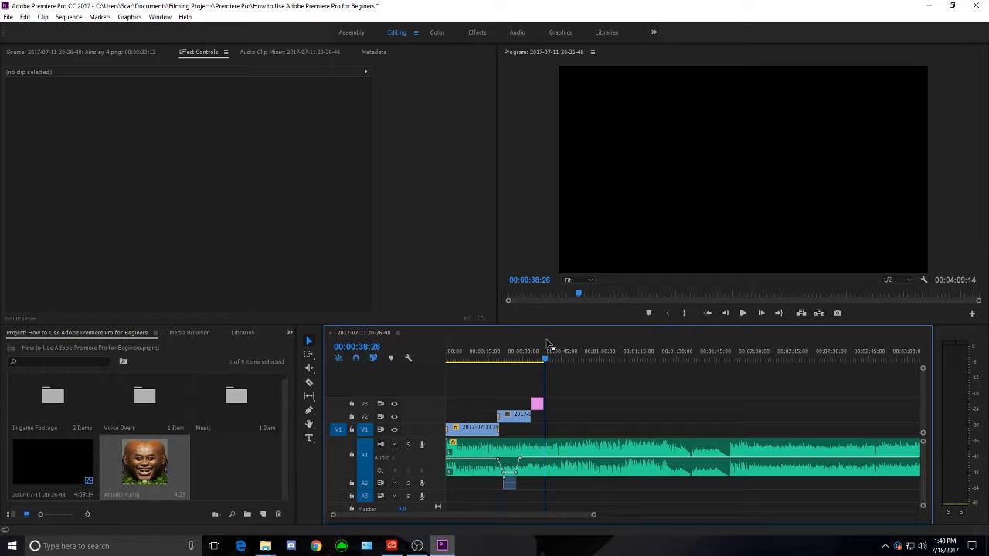
# Step: Scrub through the first image clip's position animation between 00:00:34:28 and 00:00:37:16
pyautogui.moveTo(548, 360); pyautogui.dragTo(539, 360)
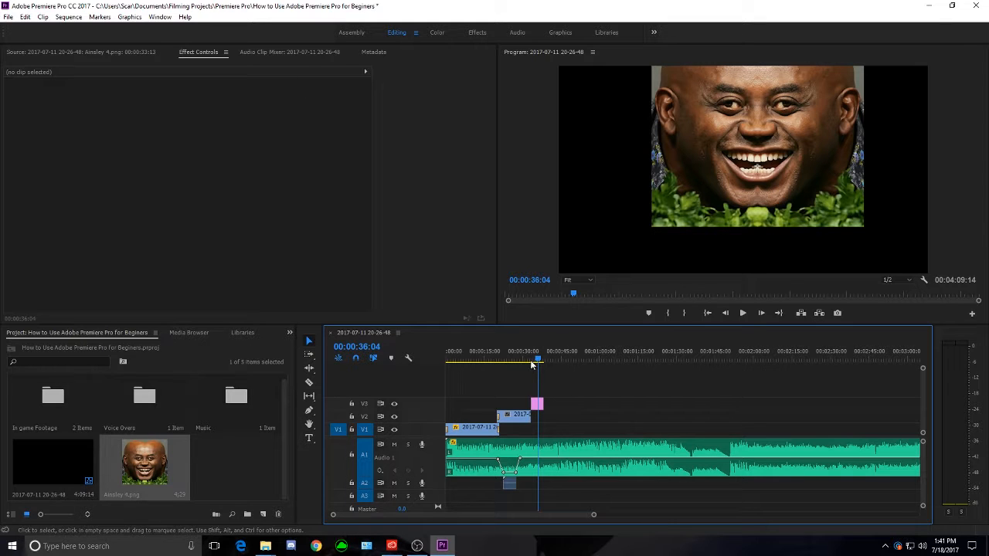
pyautogui.click(535, 362)
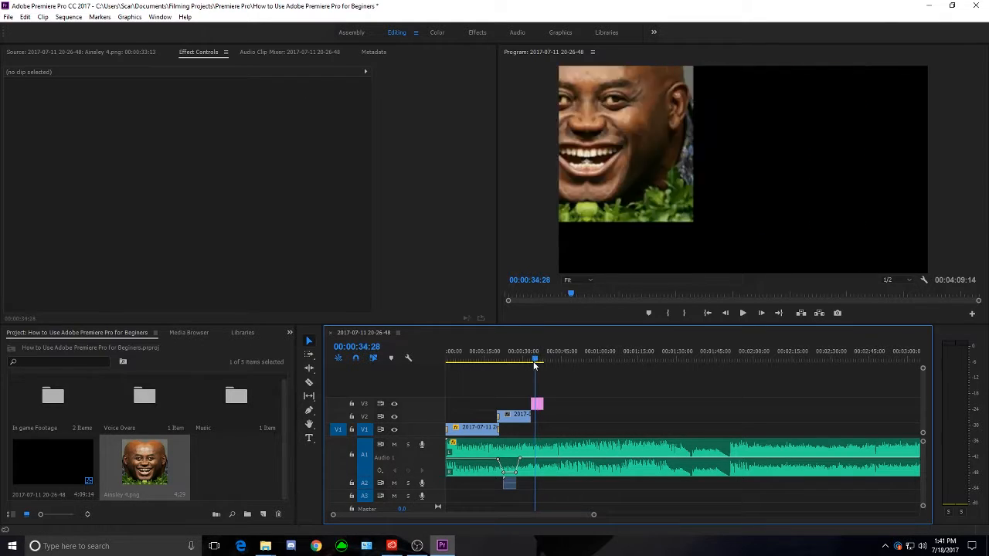
pyautogui.moveTo(535, 365); pyautogui.dragTo(541, 361)
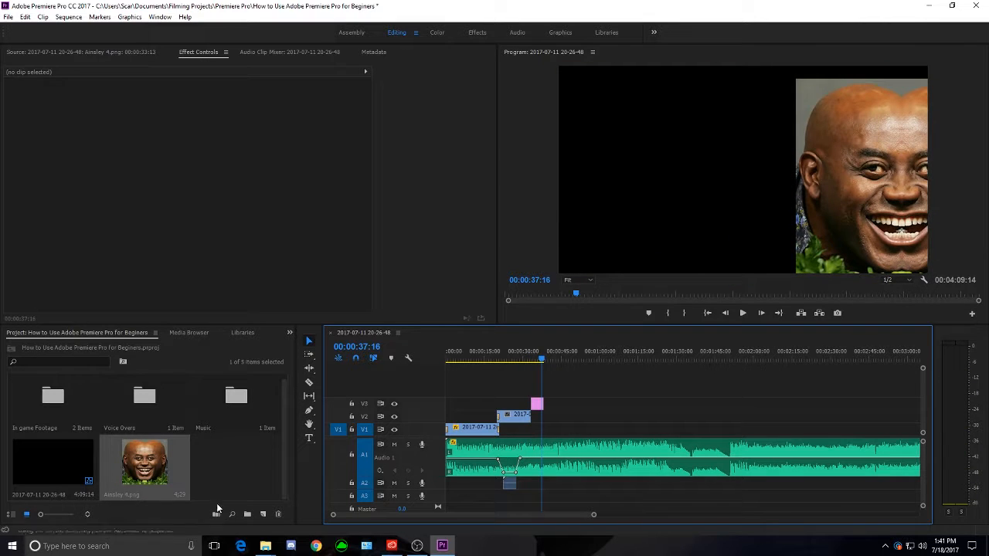
# Step: Place a second copy of Ainsley 4.png on V3 starting at 00:00:41:11, after a gap, and select it
pyautogui.moveTo(144, 464); pyautogui.dragTo(558, 407)
pyautogui.click(560, 360)
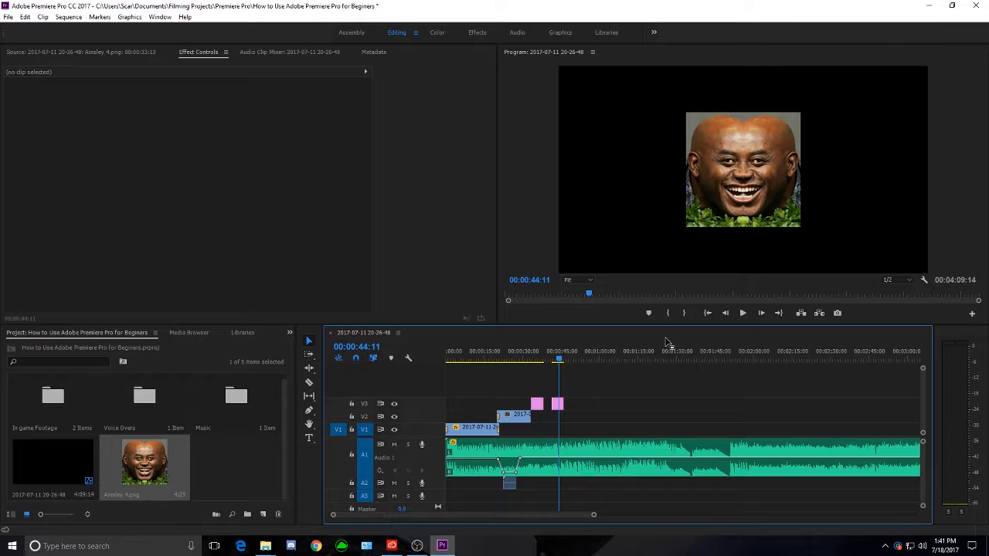
pyautogui.click(738, 152)
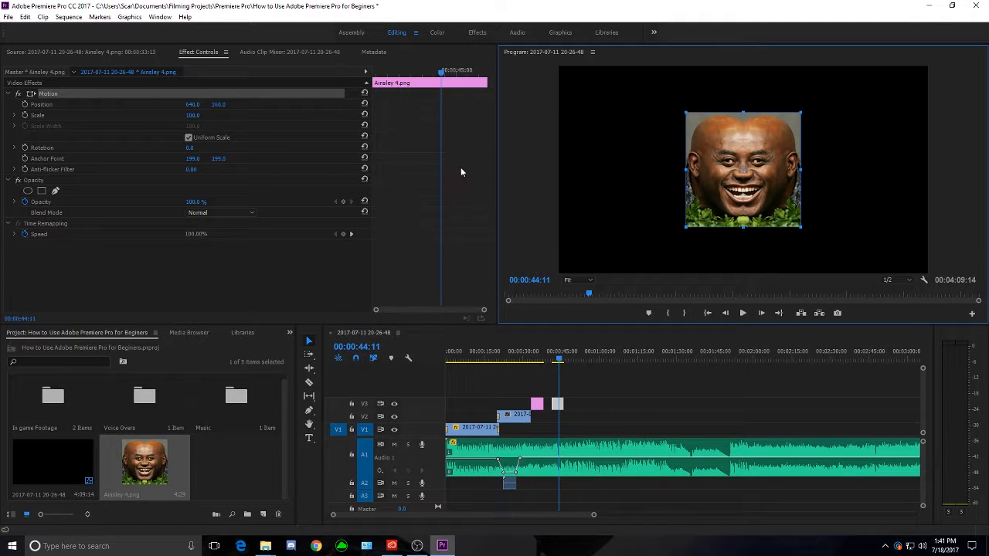
# Step: Shrink the second image clip to a Scale of 11.1 and set a Scale keyframe at its start, 00:00:41:11
pyautogui.moveTo(444, 78); pyautogui.dragTo(332, 75)
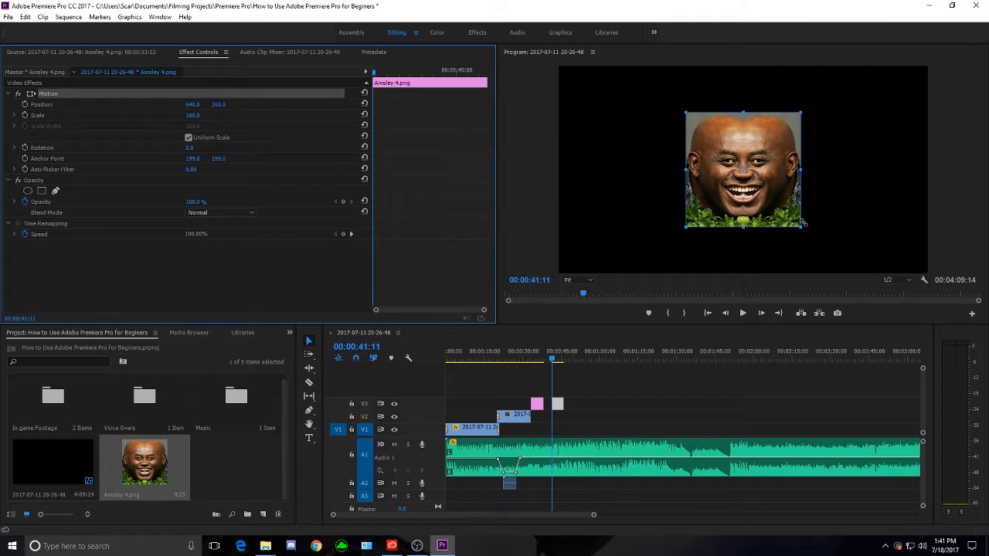
pyautogui.moveTo(803, 223); pyautogui.dragTo(742, 177)
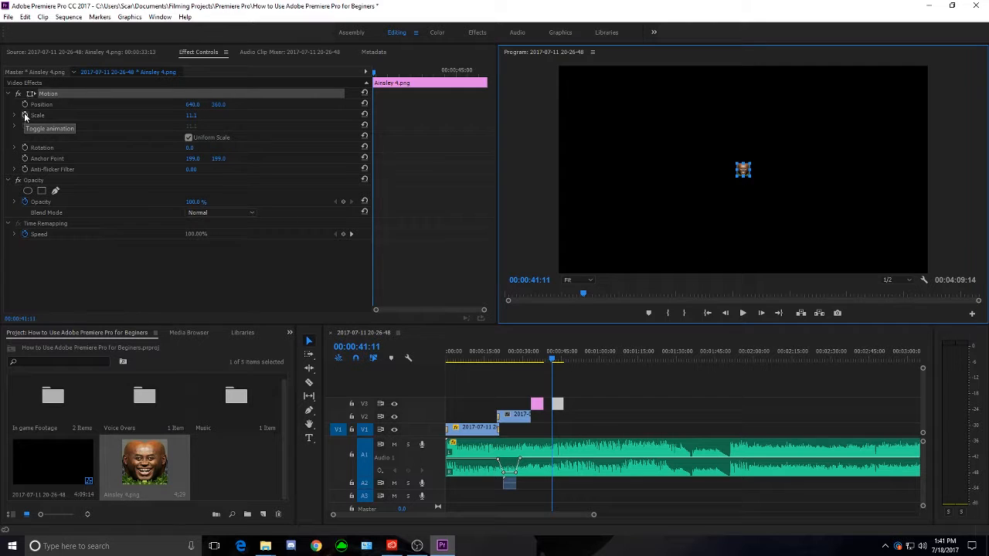
pyautogui.click(25, 115)
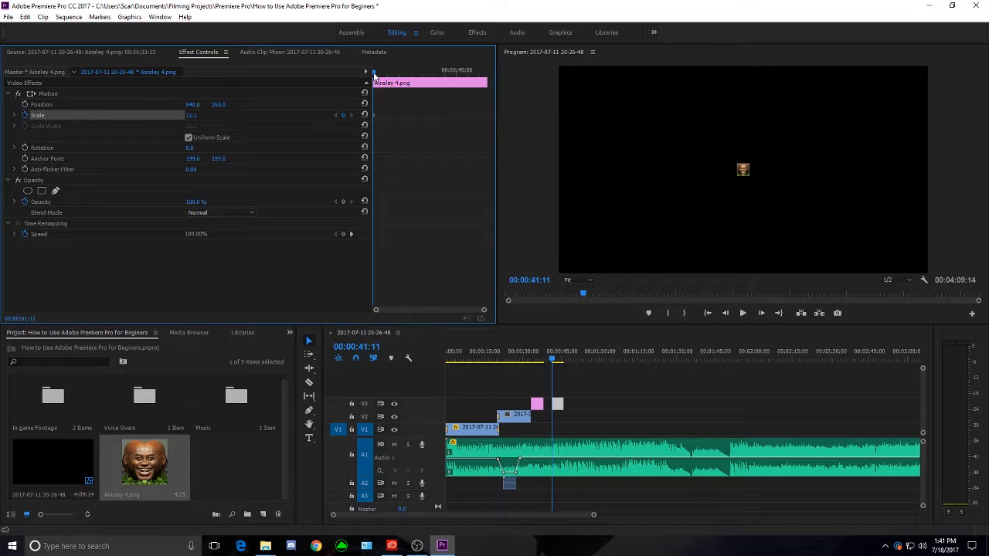
# Step: Enlarge the second image clip to a Scale of about 344.2 at 00:00:46:09, and deselect the clip
pyautogui.moveTo(374, 75); pyautogui.dragTo(487, 118)
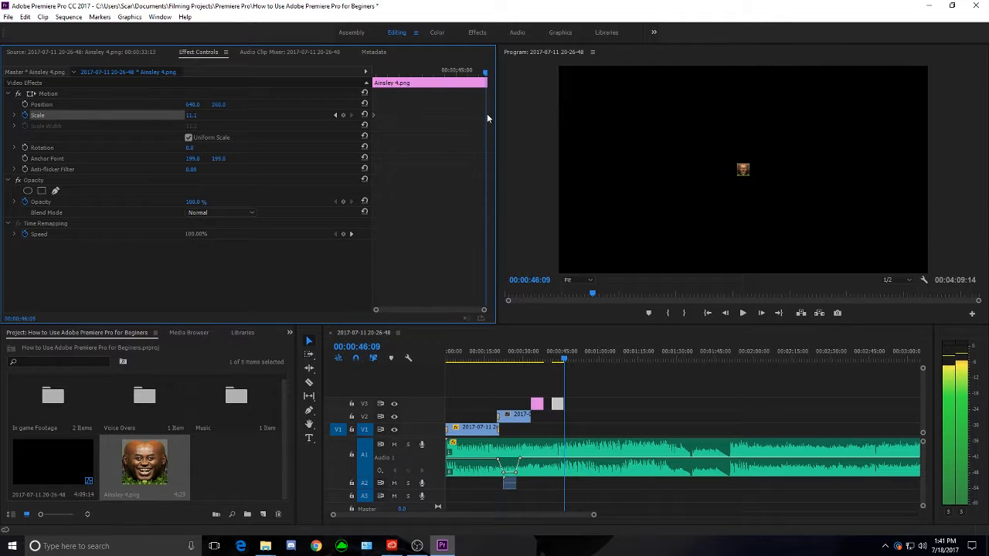
pyautogui.click(743, 175)
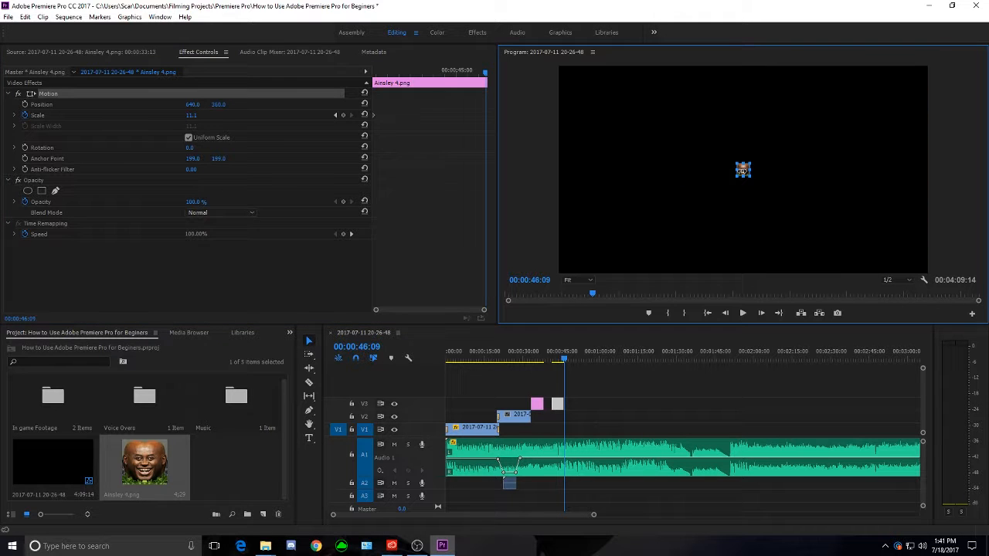
pyautogui.moveTo(750, 181); pyautogui.dragTo(985, 364)
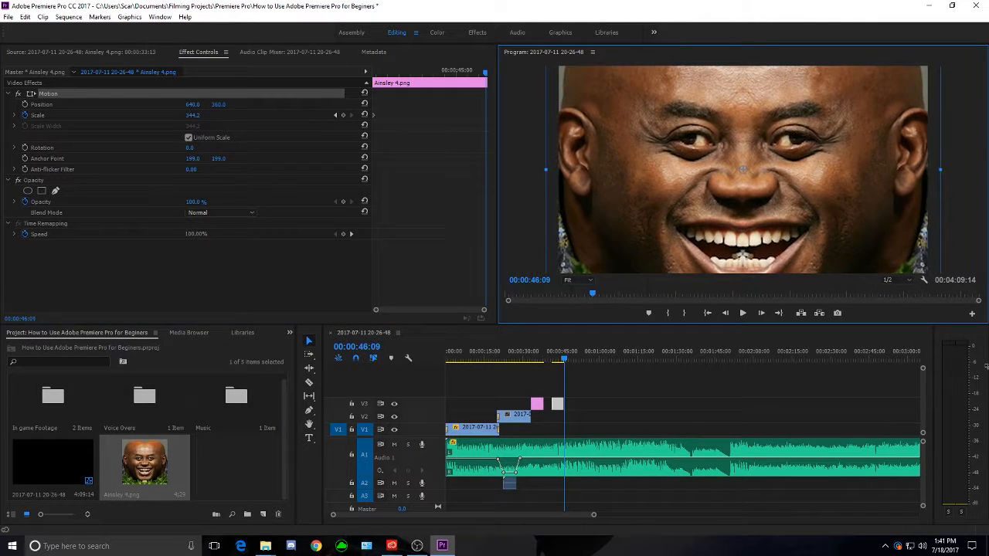
pyautogui.click(616, 377)
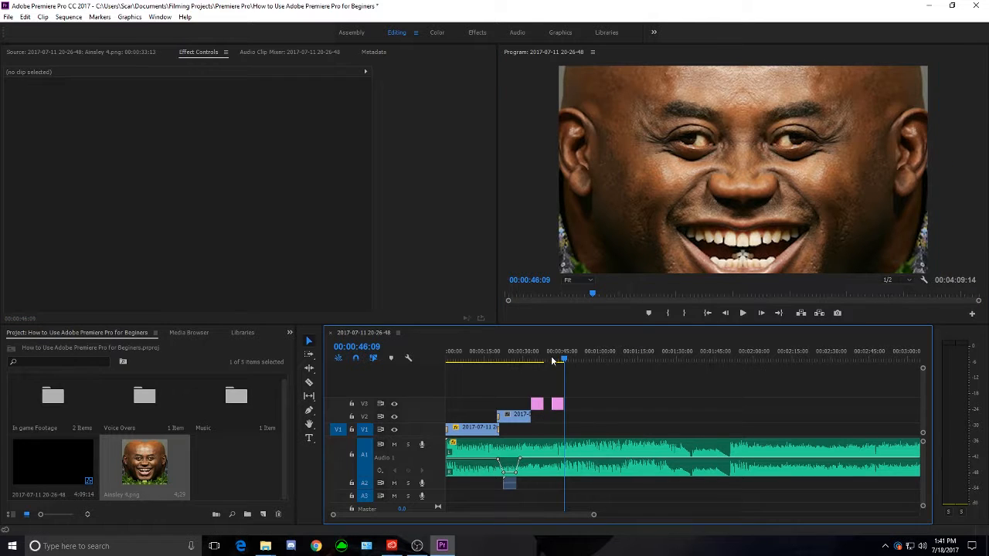
# Step: Play the second image clip's scale animation from just before the clip
pyautogui.click(547, 358)
pyautogui.press('space')
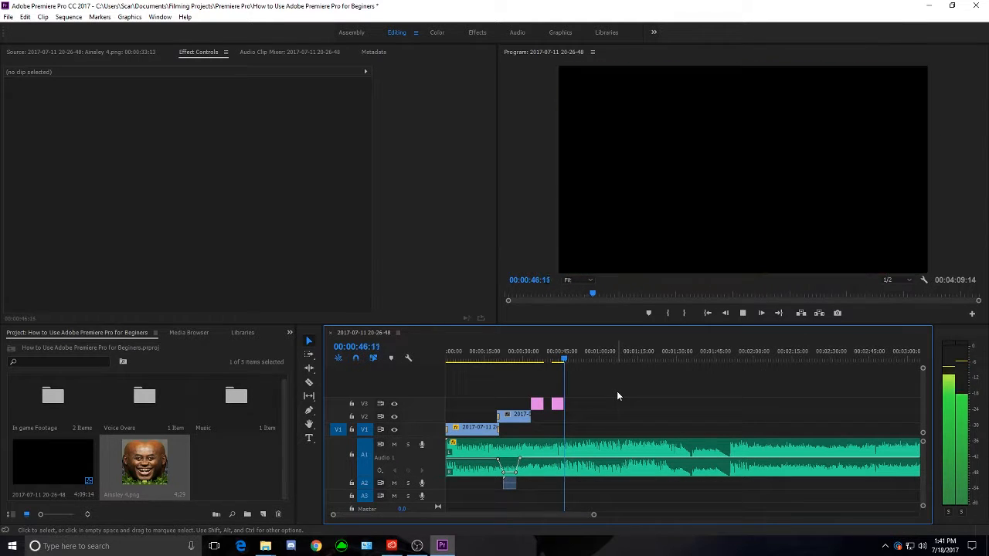
pyautogui.press('space')
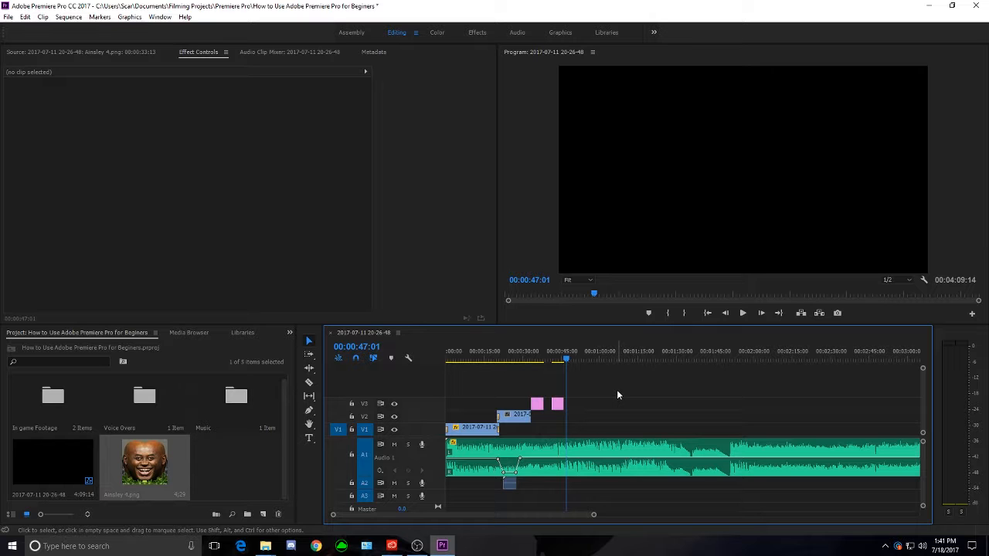
# Step: Place a third copy of Ainsley 4.png on V3 starting at 00:00:50:00, after the second image clip
pyautogui.moveTo(567, 358)
pyautogui.mouseDown()
pyautogui.moveTo(542, 375)
pyautogui.moveTo(574, 361)
pyautogui.mouseUp()
pyautogui.moveTo(135, 464); pyautogui.dragTo(581, 404)
pyautogui.click(579, 360)
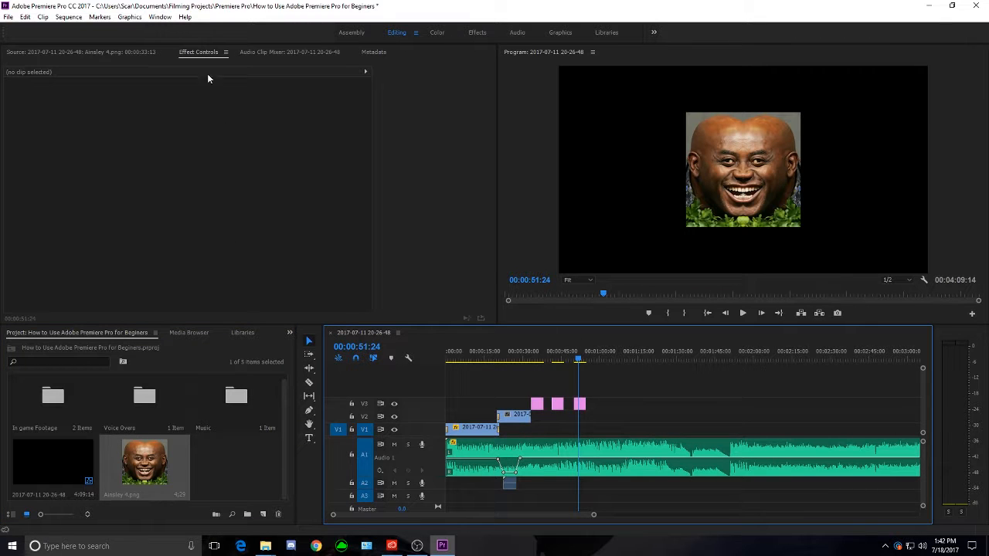
# Step: Keyframe the third image clip's Opacity from 0% at 00:00:50:00 to 100% at 00:00:55:00
pyautogui.doubleClick(580, 403)
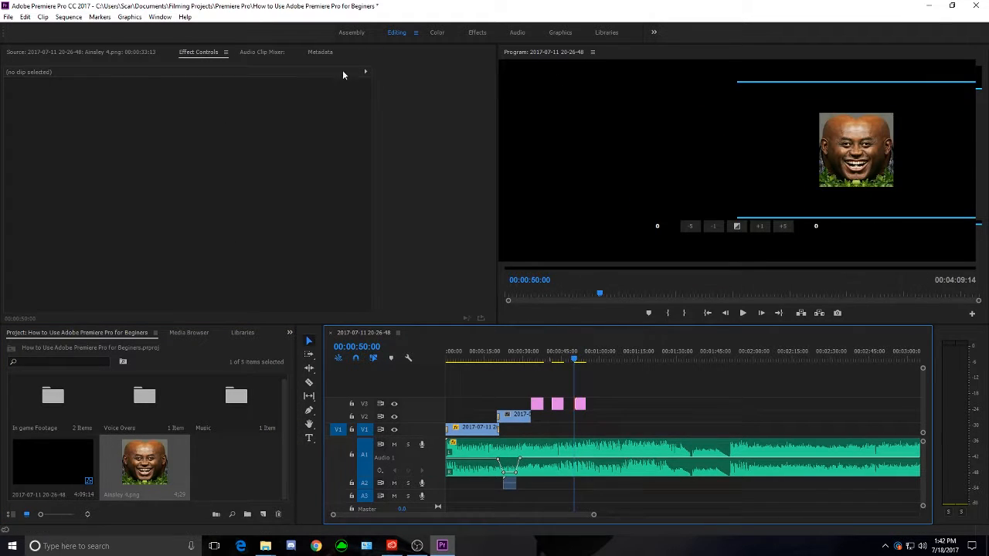
pyautogui.click(611, 390)
pyautogui.doubleClick(580, 404)
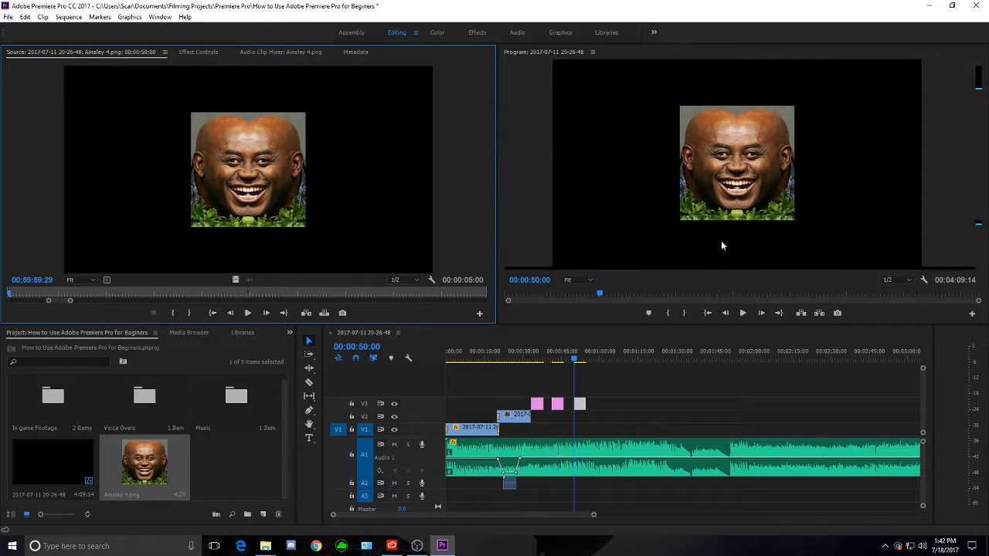
pyautogui.click(202, 52)
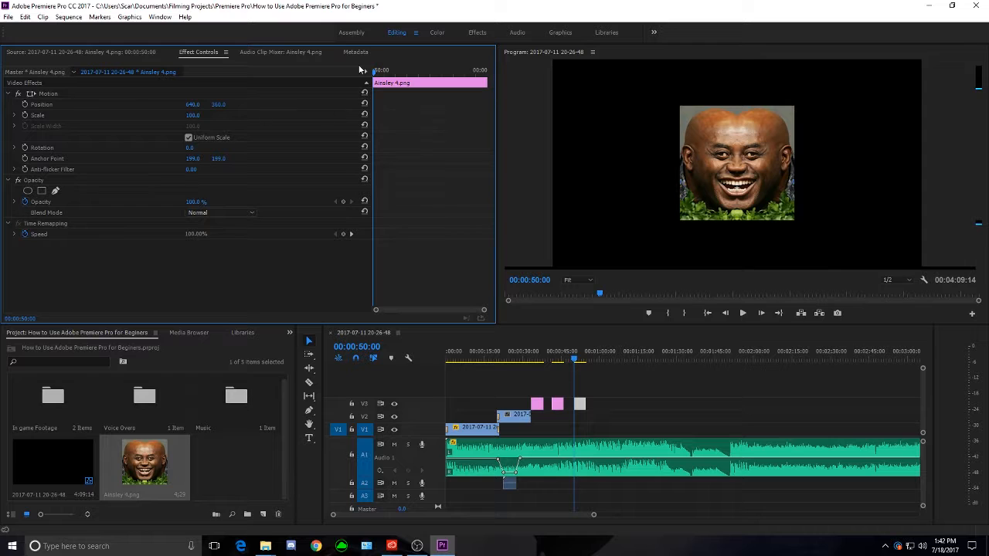
pyautogui.moveTo(203, 202); pyautogui.dragTo(123, 202)
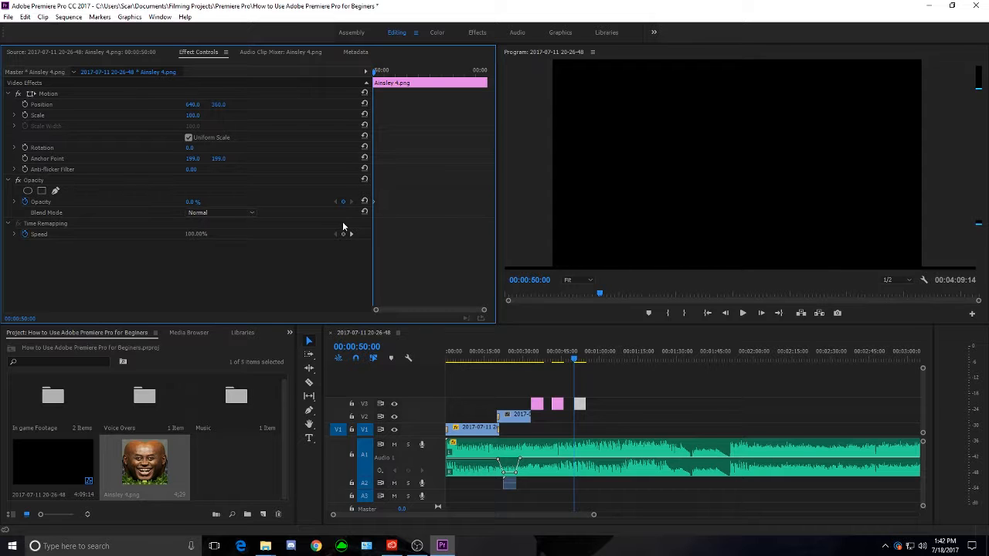
pyautogui.moveTo(375, 71); pyautogui.dragTo(488, 132)
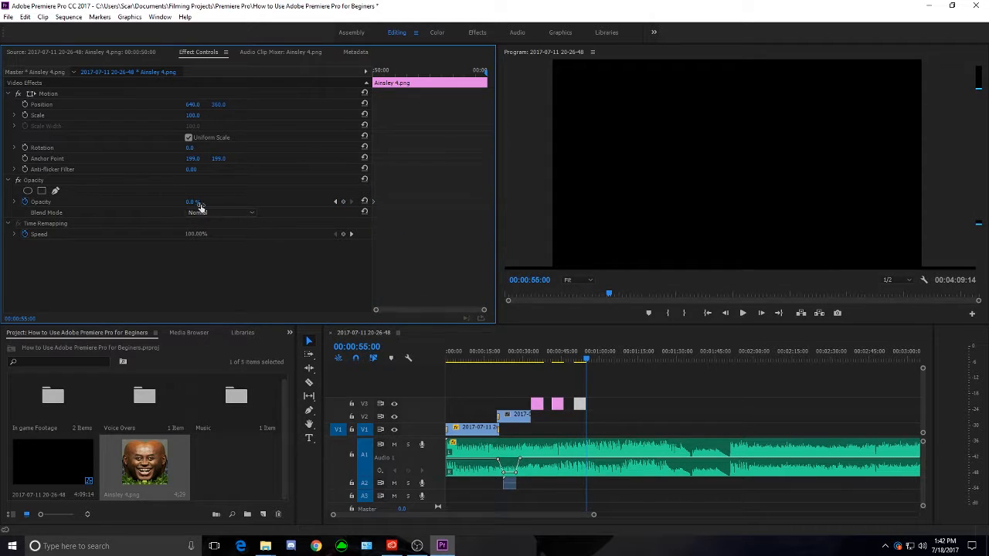
pyautogui.moveTo(200, 207); pyautogui.dragTo(254, 207)
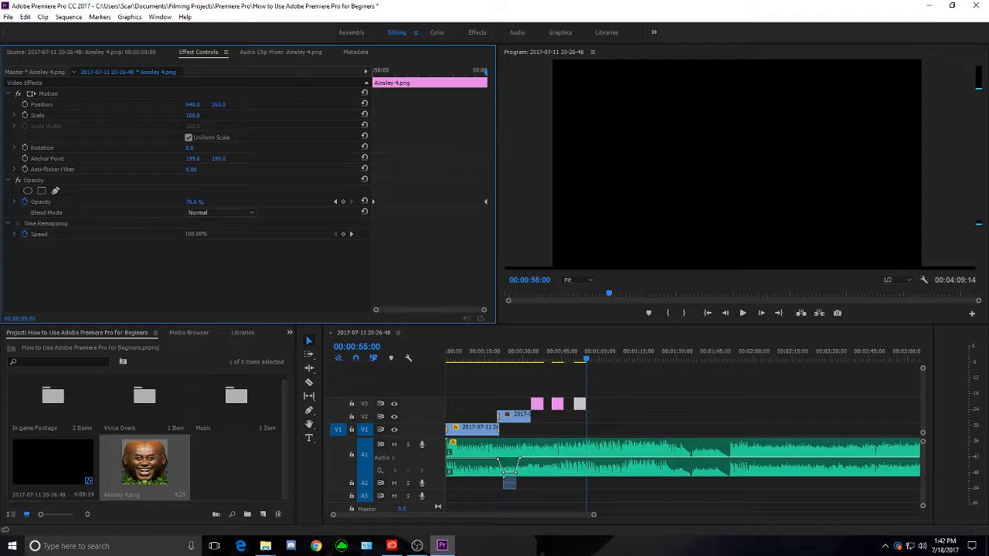
# Step: Play the third image clip's fade-in from its start
pyautogui.moveTo(587, 359); pyautogui.dragTo(584, 359)
pyautogui.click(573, 361)
pyautogui.press('space')
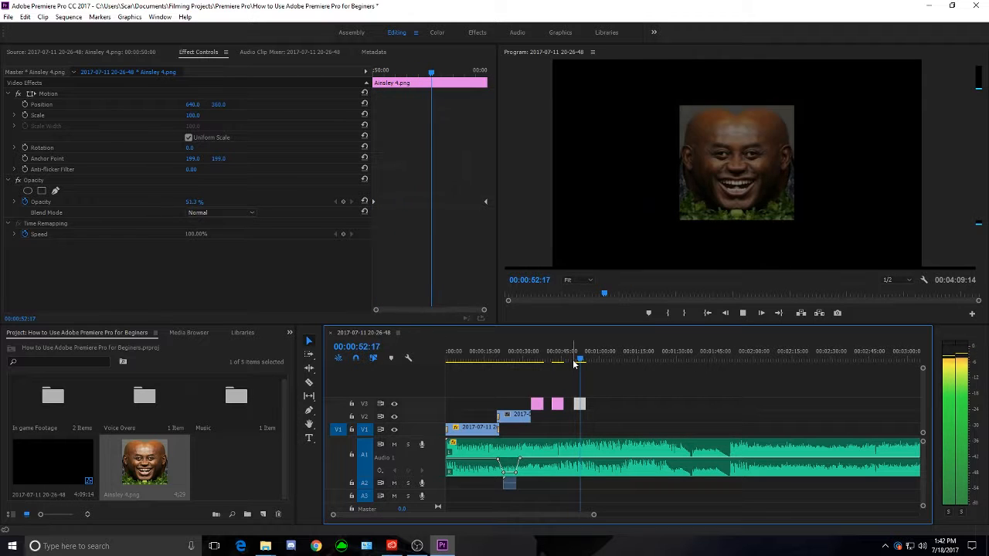
pyautogui.press('space')
# Step: Place a fourth copy of Ainsley 4.png on V3 starting at 00:00:58:07, after the third image clip
pyautogui.moveTo(144, 462); pyautogui.dragTo(596, 402)
pyautogui.click(601, 360)
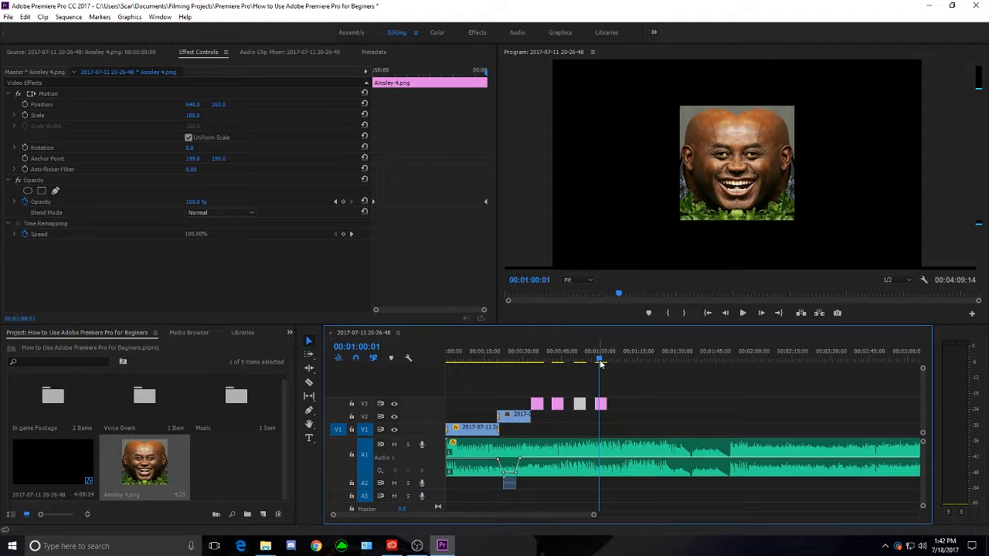
pyautogui.click(594, 359)
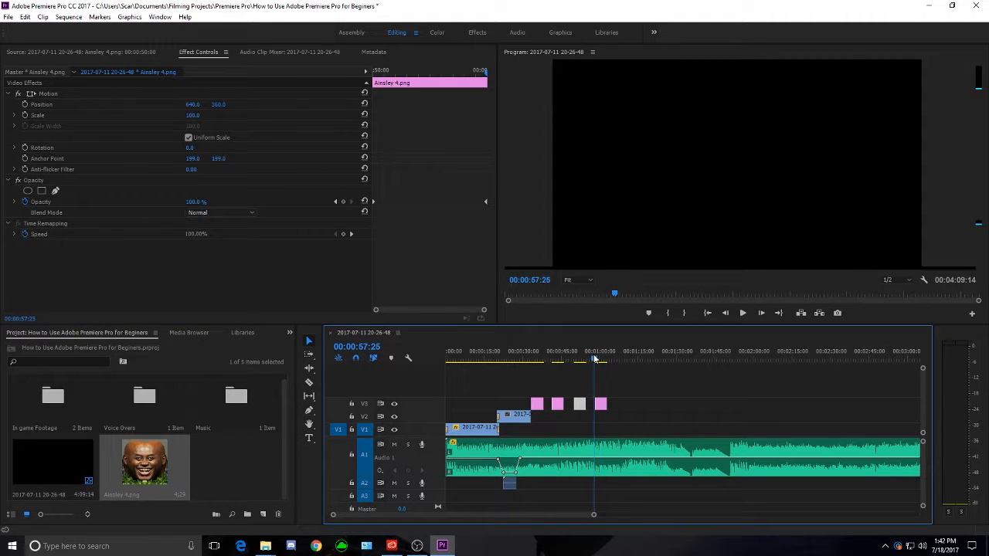
pyautogui.moveTo(594, 359); pyautogui.dragTo(597, 359)
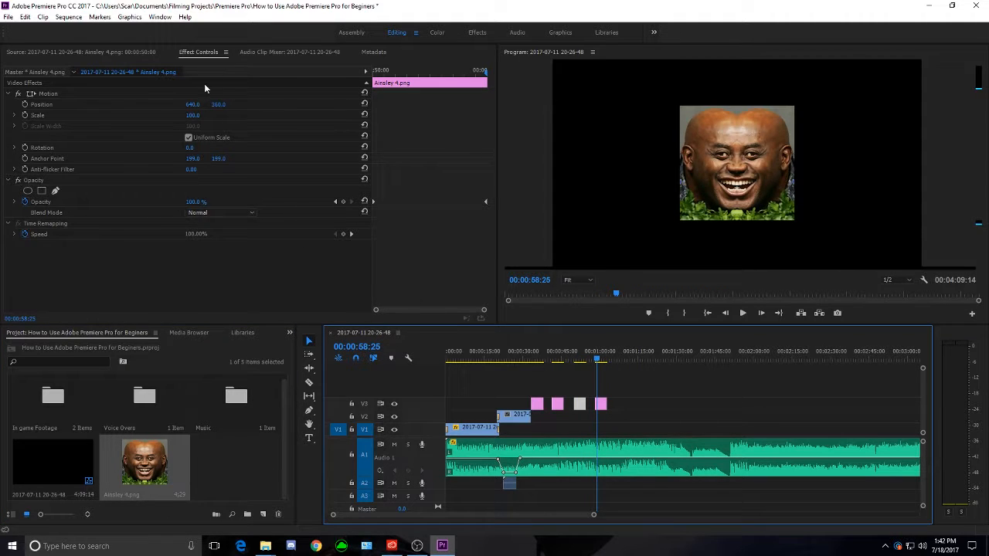
# Step: At 00:00:58:07, move the fourth image to the frame's upper-left corner, about 197, 190, and set Position and Scale keyframes
pyautogui.doubleClick(601, 404)
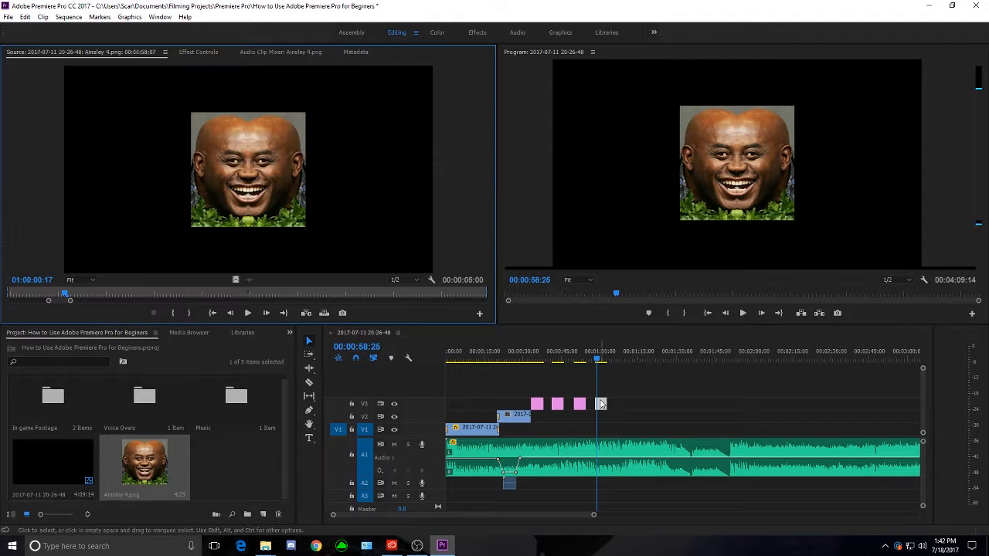
pyautogui.click(200, 52)
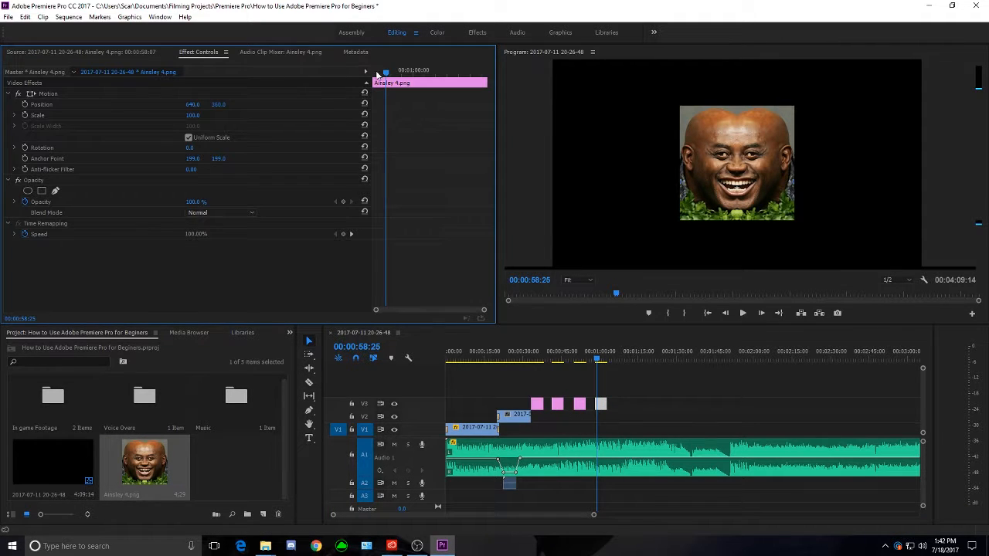
pyautogui.moveTo(385, 74); pyautogui.dragTo(374, 73)
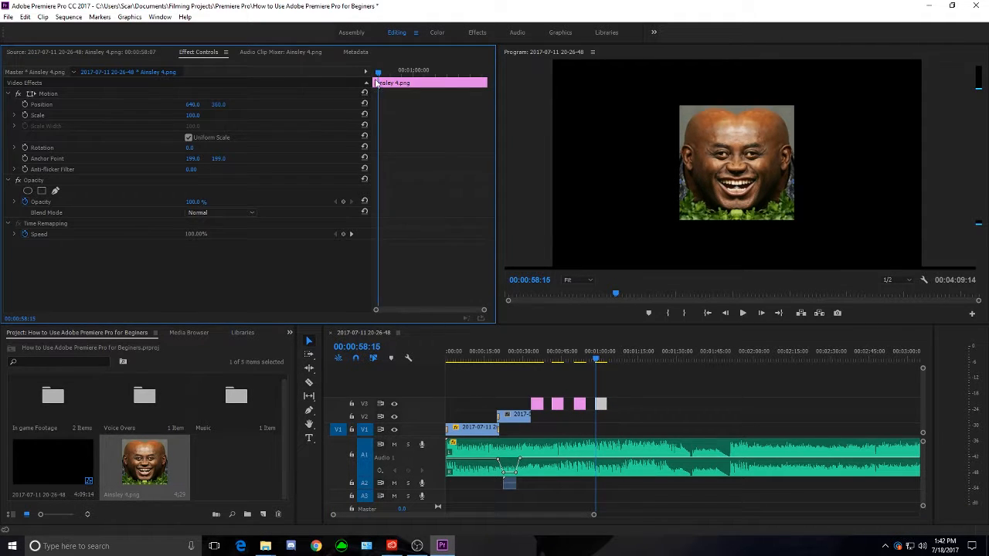
pyautogui.click(719, 163)
pyautogui.moveTo(718, 164); pyautogui.dragTo(593, 101)
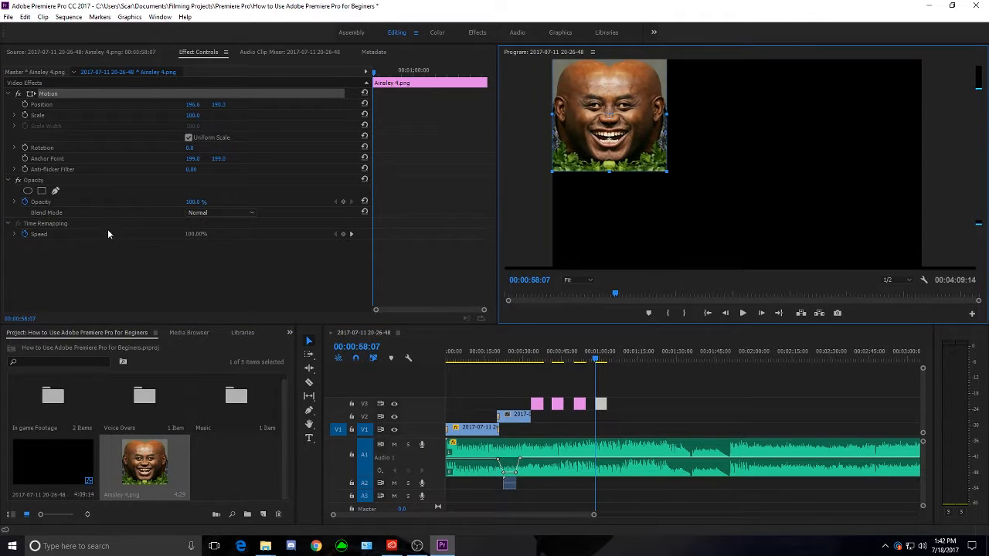
pyautogui.click(25, 104)
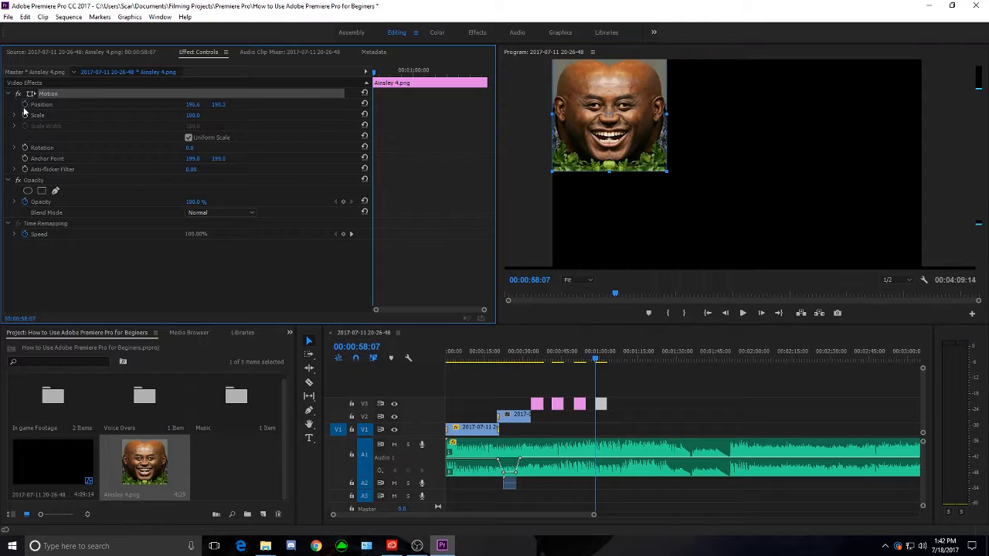
pyautogui.click(25, 116)
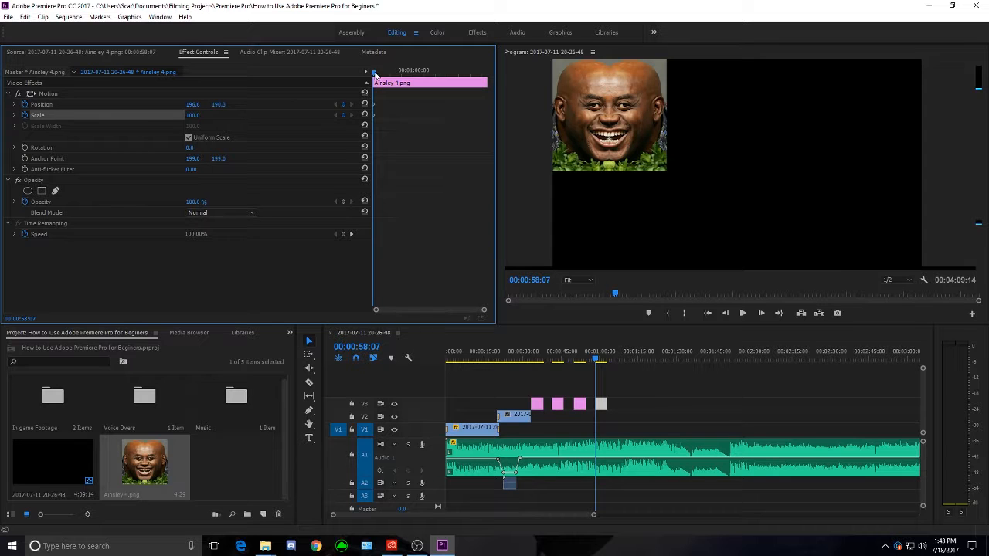
# Step: At 00:00:59:02, move the fourth image straight down to the frame's lower-left corner, about 198, 535, as a Position keyframe
pyautogui.moveTo(375, 72); pyautogui.dragTo(392, 72)
pyautogui.click(607, 120)
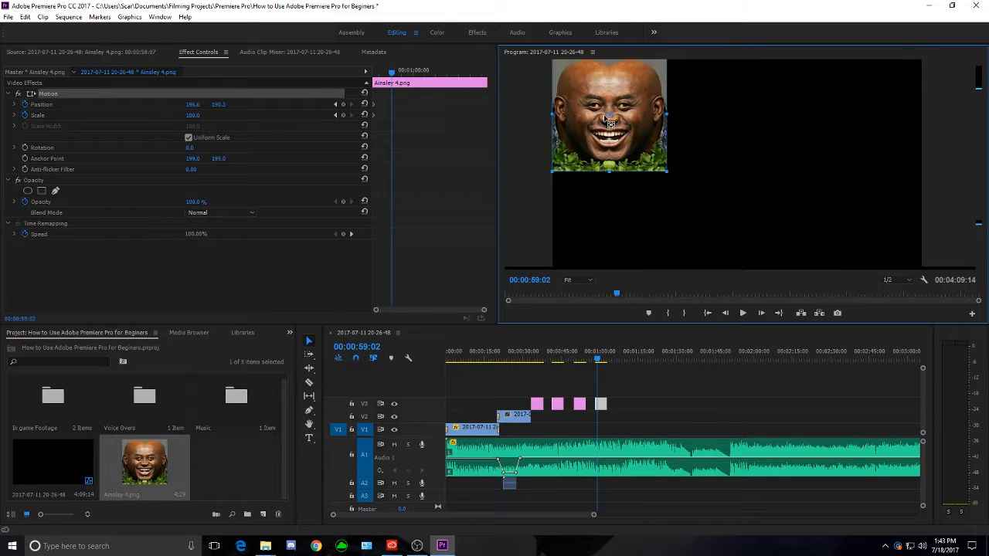
pyautogui.moveTo(607, 120); pyautogui.dragTo(606, 243)
pyautogui.moveTo(589, 113); pyautogui.dragTo(583, 220)
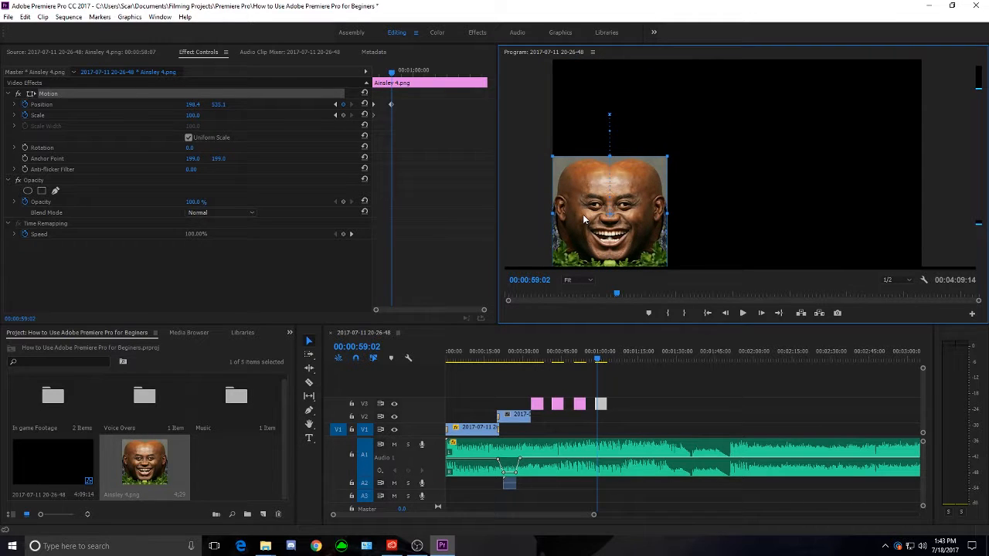
# Step: Enlarge the fourth image to Scale 174.5 at 00:01:00:24, and move it near the frame's center, about 545, 365, at 00:01:01:22
pyautogui.click(388, 72)
pyautogui.press('space')
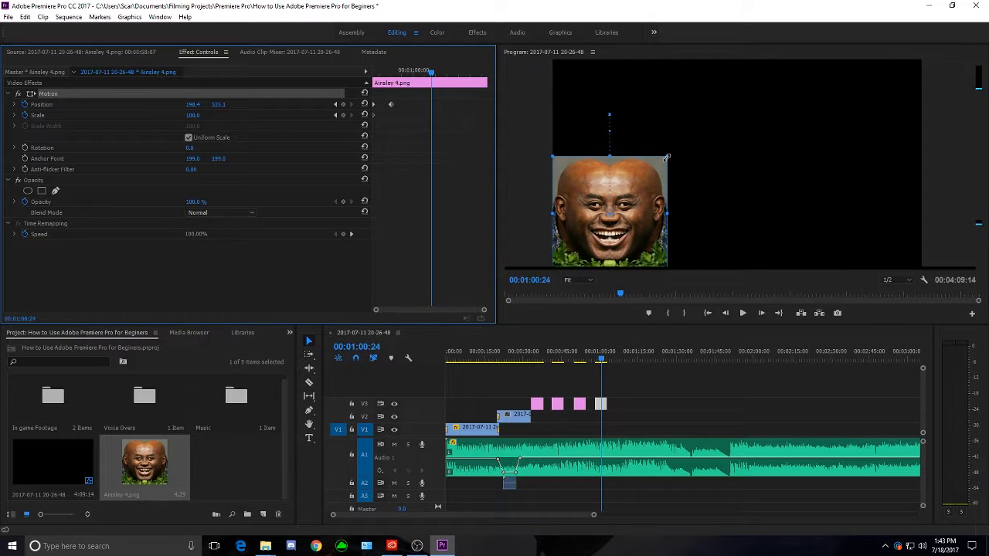
pyautogui.moveTo(667, 157); pyautogui.dragTo(718, 114)
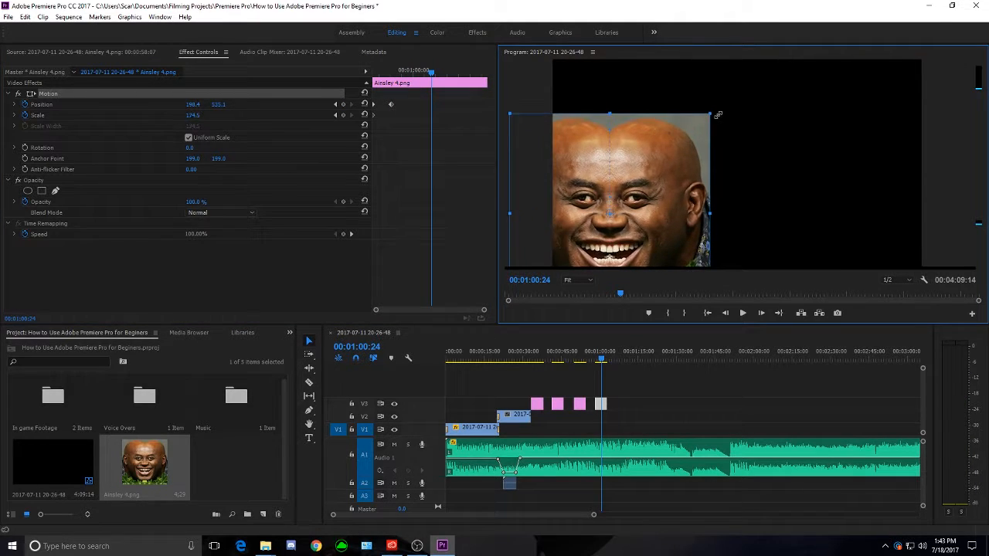
pyautogui.press('space')
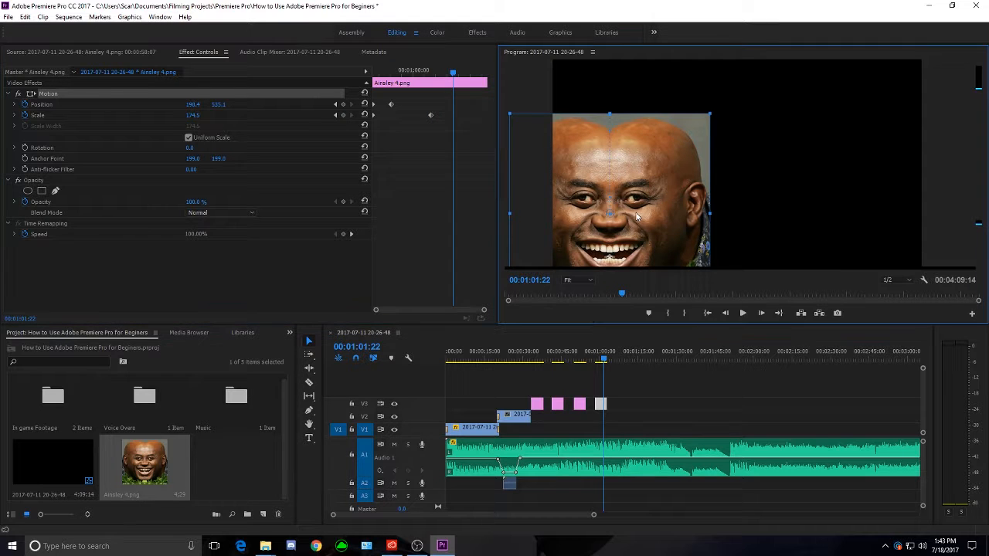
pyautogui.moveTo(709, 172); pyautogui.dragTo(736, 168)
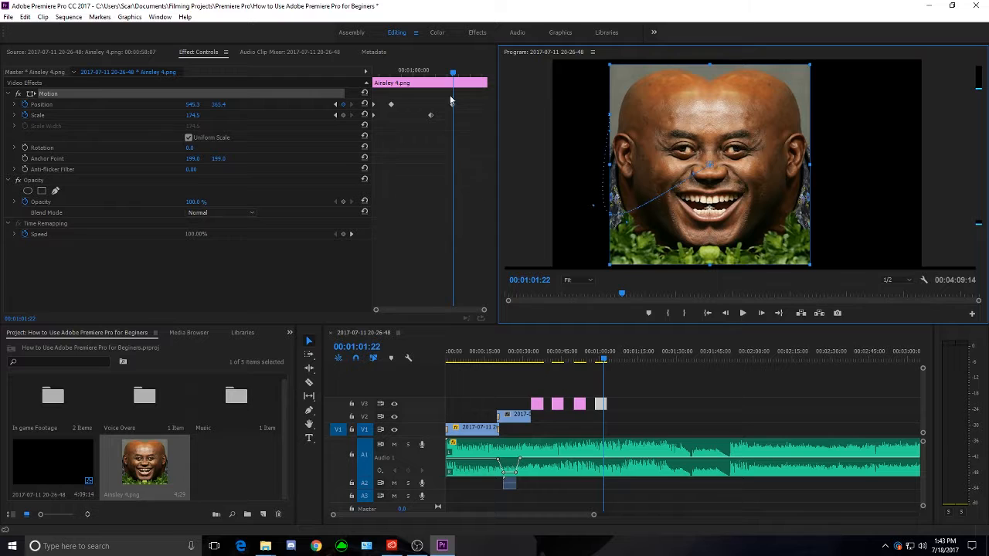
# Step: At 00:01:02:13, transform the fourth image to Scale 146.7, Rotation about 61° and Position about 914, 440
pyautogui.moveTo(455, 74); pyautogui.dragTo(468, 74)
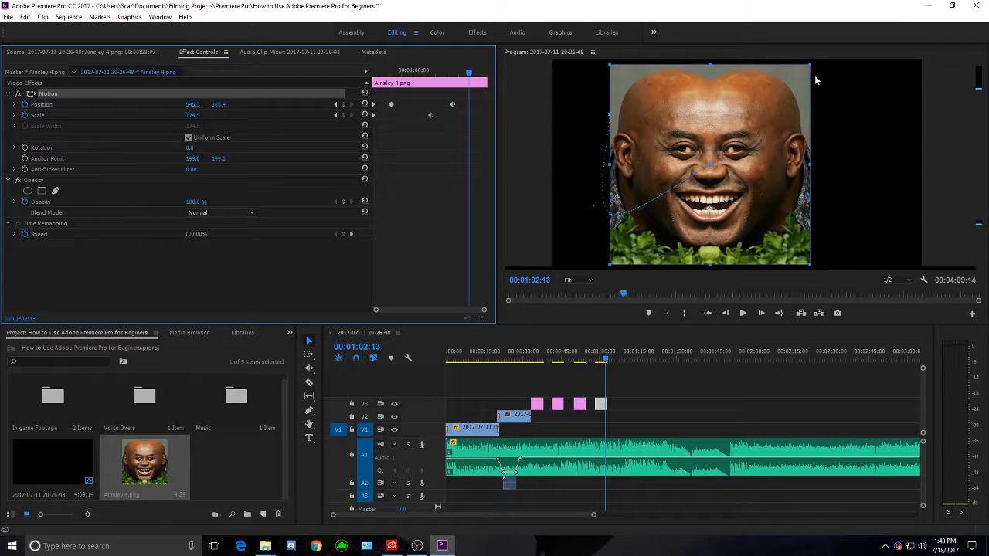
pyautogui.moveTo(810, 62); pyautogui.dragTo(878, 215)
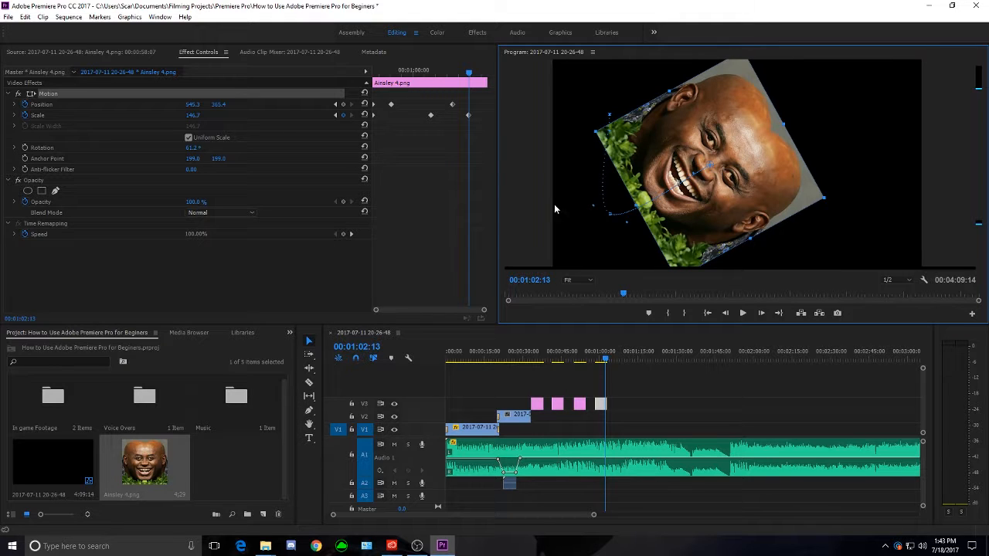
pyautogui.moveTo(721, 205); pyautogui.dragTo(827, 224)
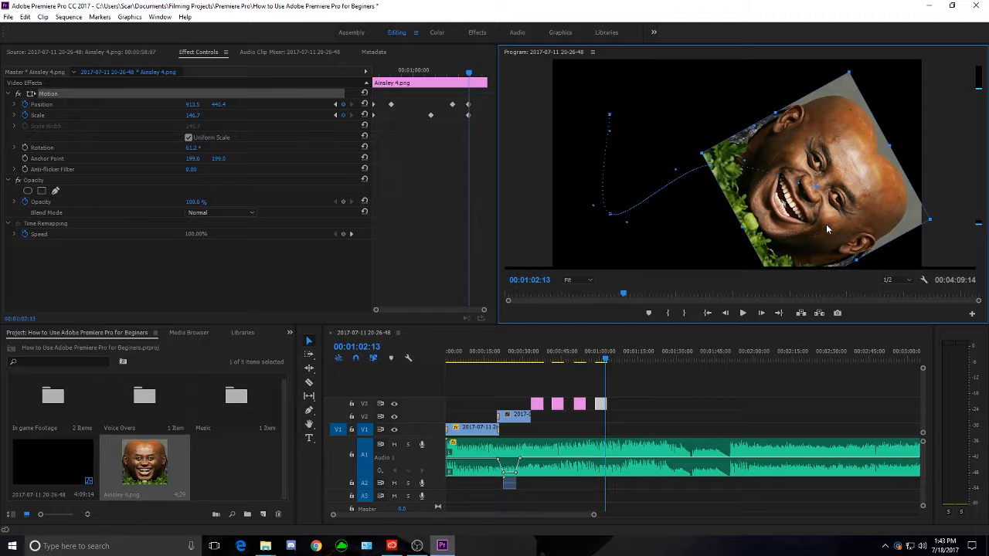
# Step: At 00:01:03:04, lower the fourth image's Opacity to about 34%
pyautogui.moveTo(474, 74); pyautogui.dragTo(476, 97)
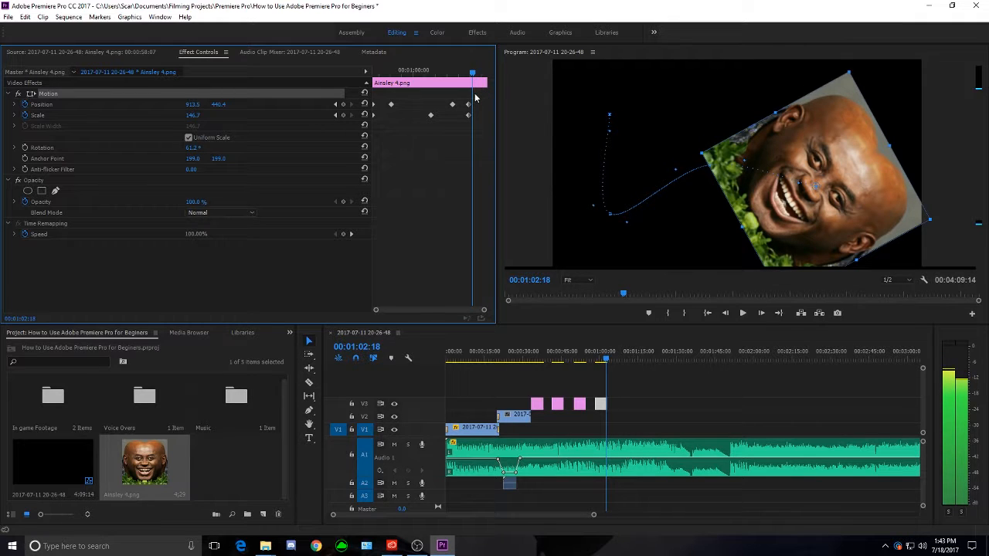
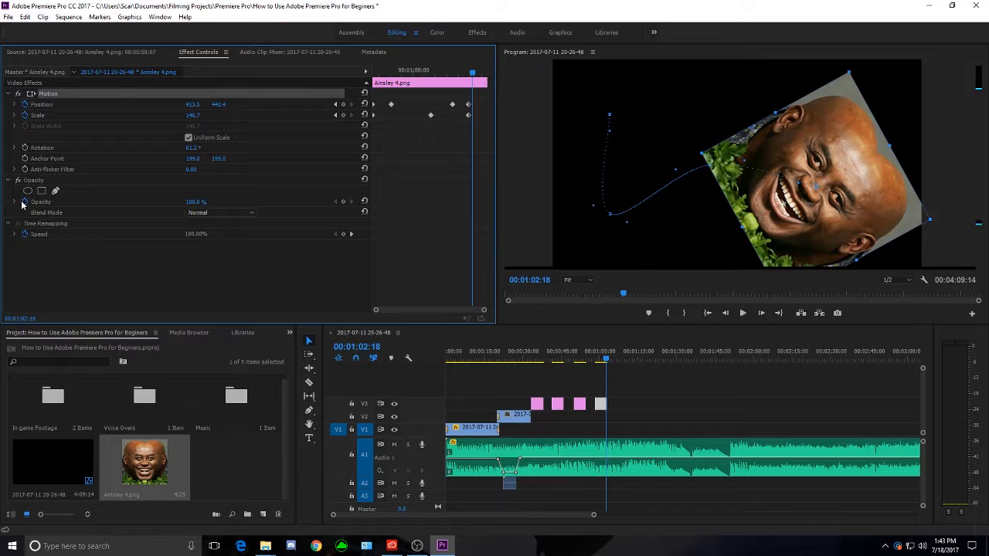
pyautogui.moveTo(473, 77); pyautogui.dragTo(484, 83)
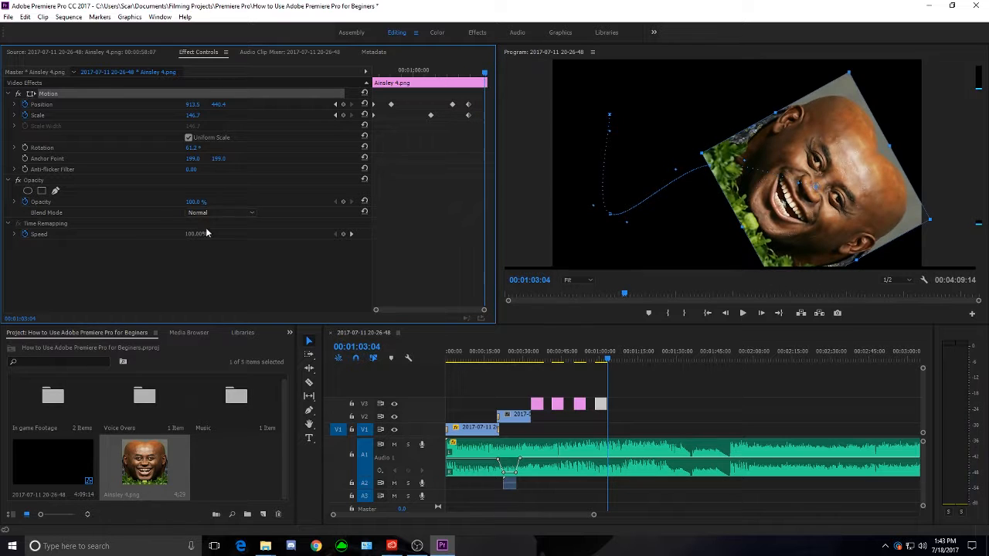
pyautogui.moveTo(199, 204); pyautogui.dragTo(149, 203)
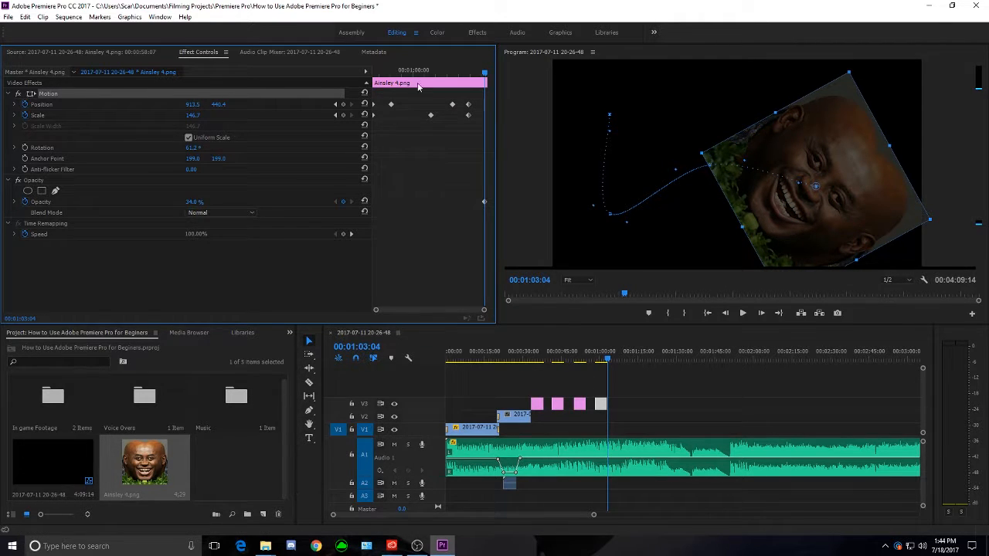
# Step: Place another copy of Ainsley 4.png on V2 below the fourth image clip and shift it to start at 00:01:01:19
pyautogui.moveTo(167, 471); pyautogui.dragTo(598, 416)
pyautogui.moveTo(608, 360); pyautogui.dragTo(603, 360)
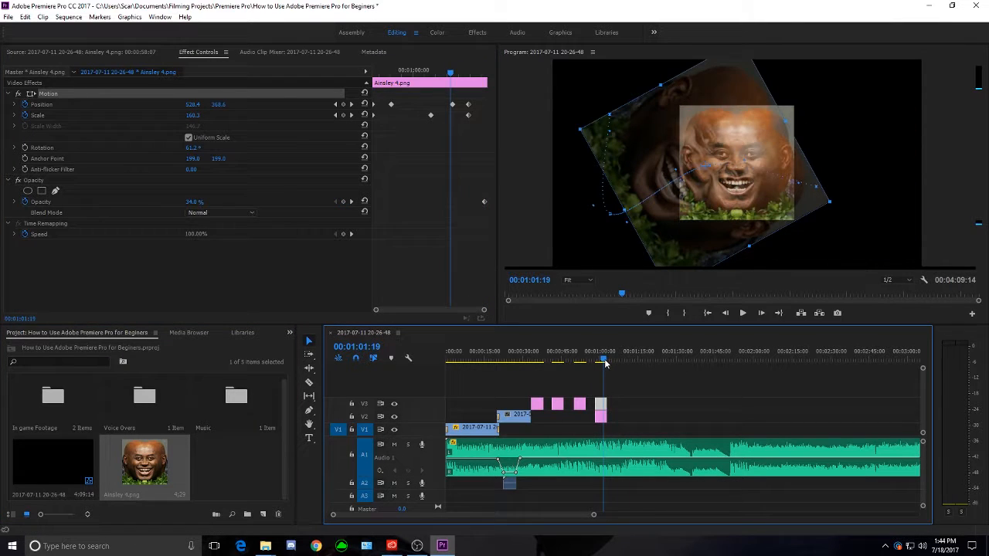
pyautogui.click(749, 171)
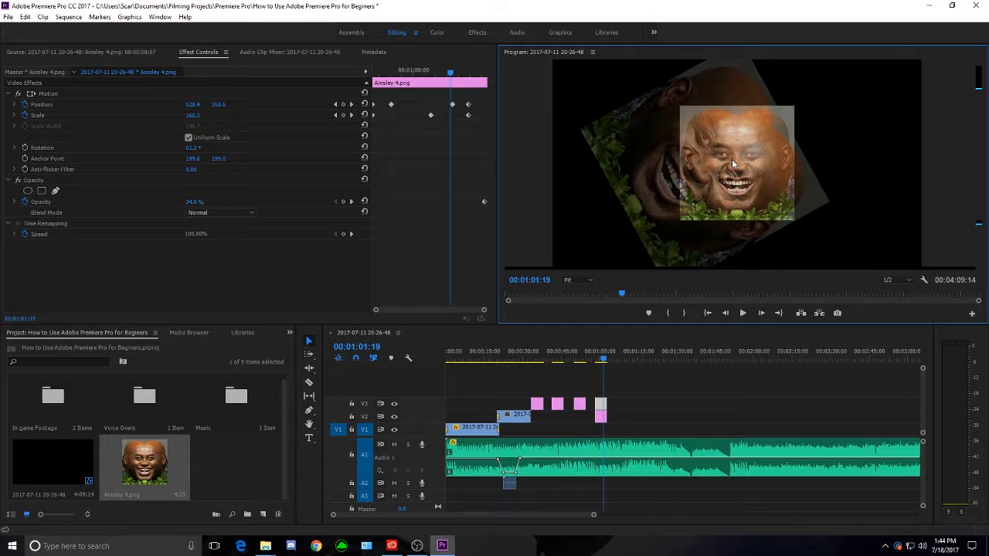
pyautogui.click(605, 418)
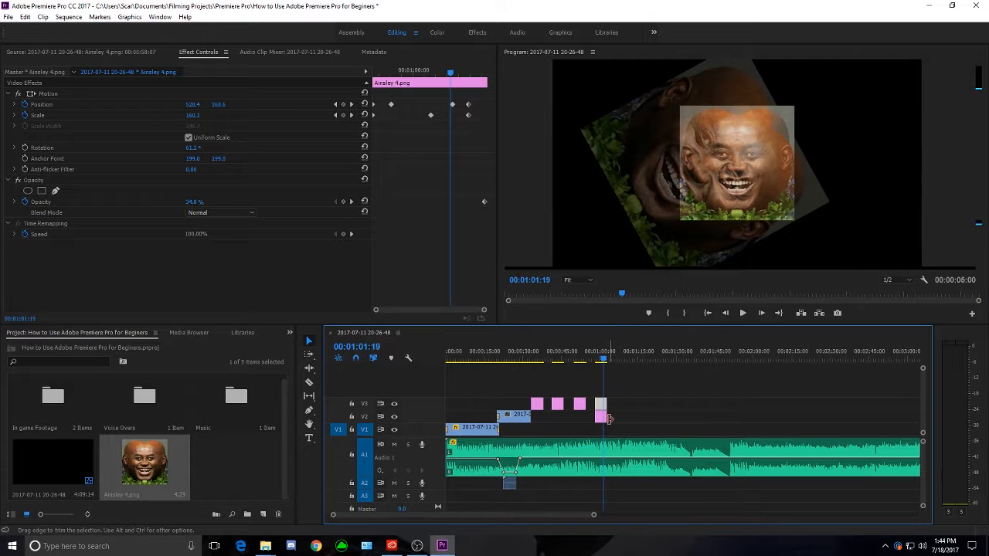
pyautogui.moveTo(601, 418); pyautogui.dragTo(609, 417)
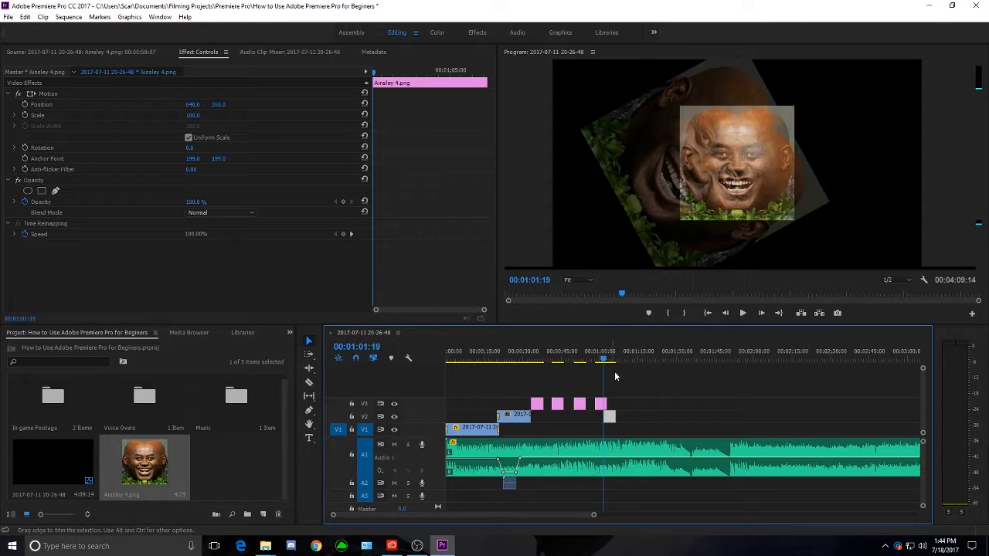
# Step: Move the V2 image to the frame's lower-right corner, about 1237, 687, and set a Position keyframe at the clip's start
pyautogui.click(717, 166)
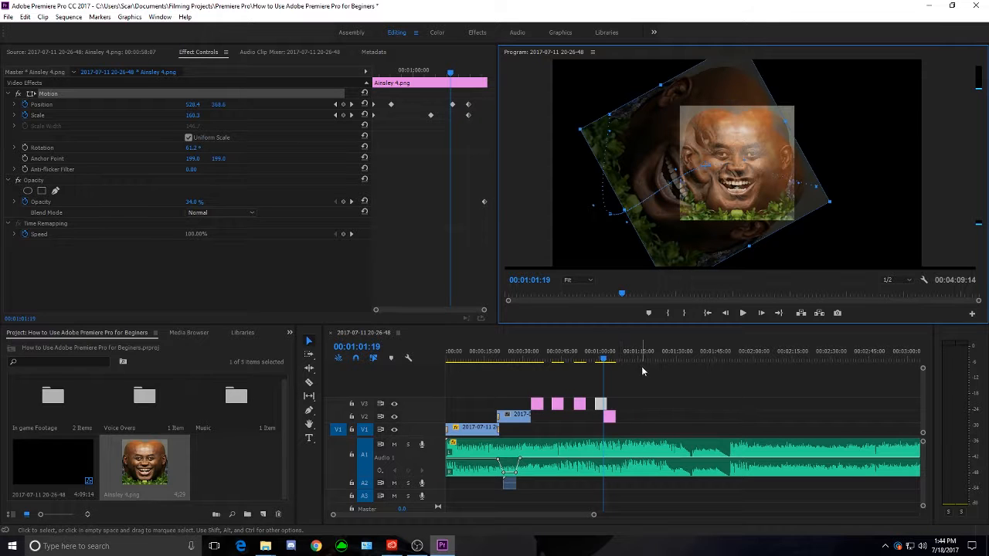
pyautogui.click(611, 358)
pyautogui.click(719, 197)
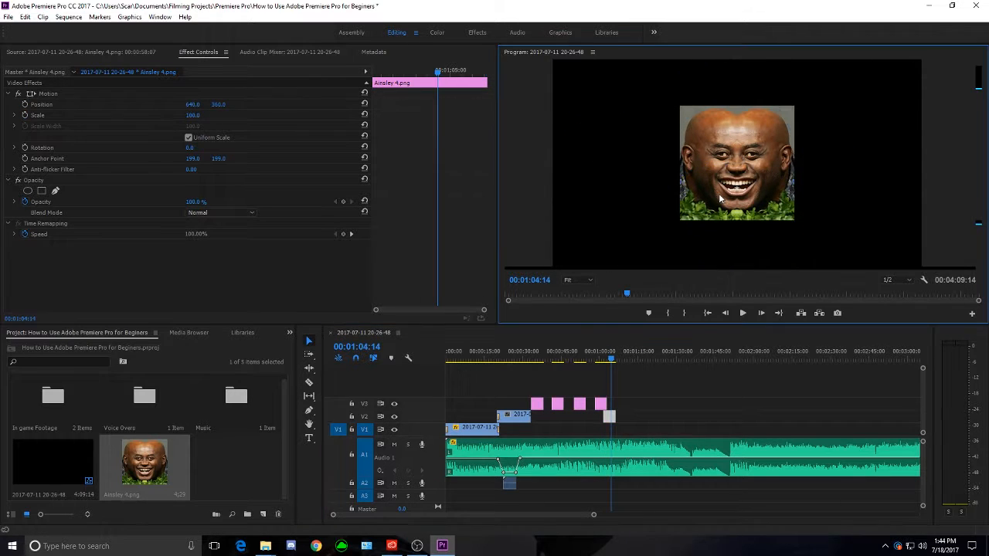
pyautogui.moveTo(735, 171); pyautogui.dragTo(904, 262)
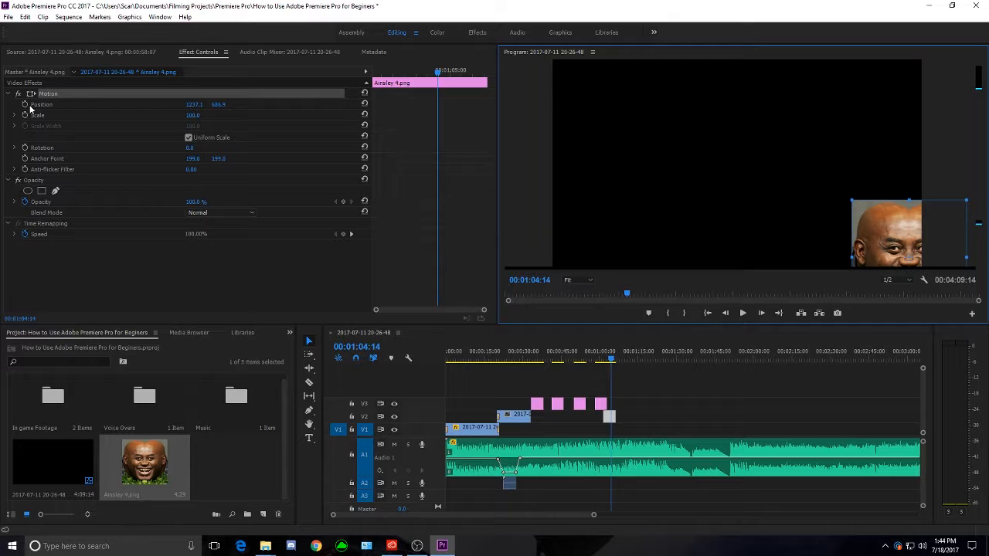
pyautogui.click(26, 104)
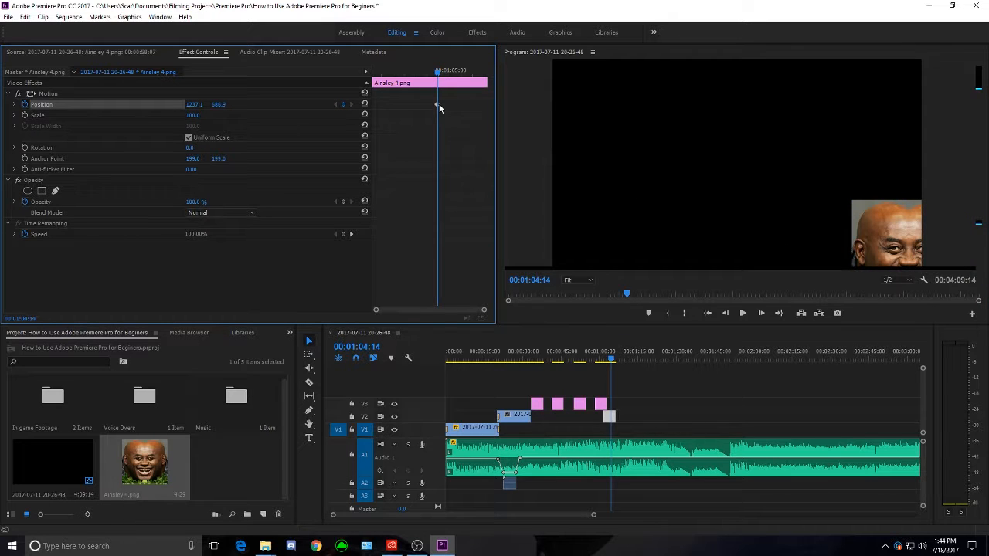
pyautogui.moveTo(439, 104); pyautogui.dragTo(371, 106)
# Step: At the V2 clip's start, set Opacity to 0% and move the image to the frame's upper-left corner, about 25, 83
pyautogui.moveTo(435, 74); pyautogui.dragTo(374, 73)
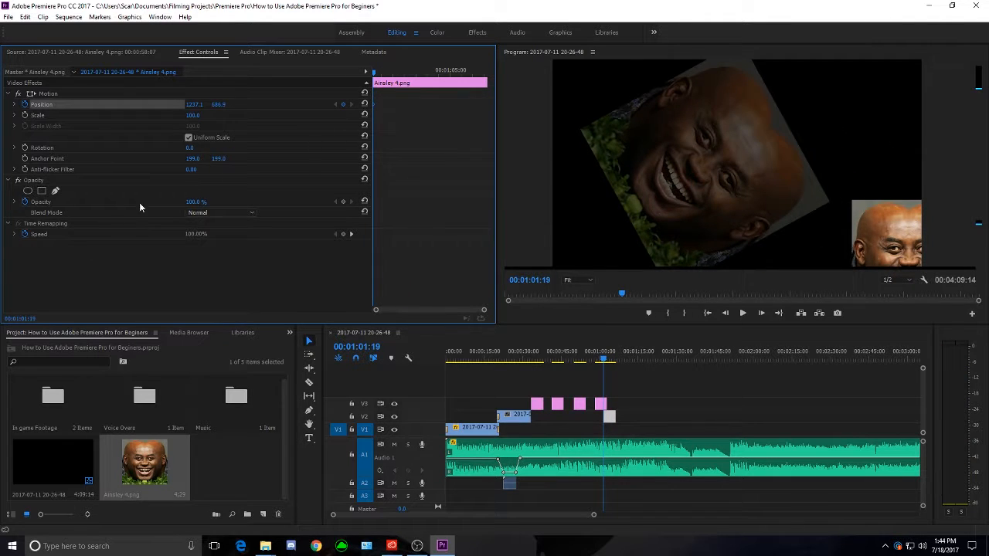
pyautogui.moveTo(194, 201); pyautogui.dragTo(230, 203)
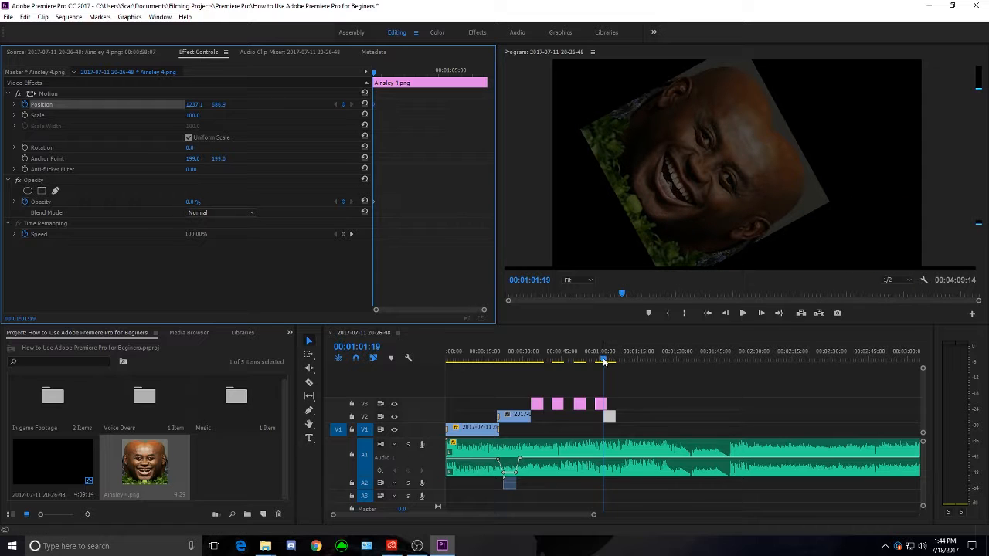
pyautogui.click(915, 257)
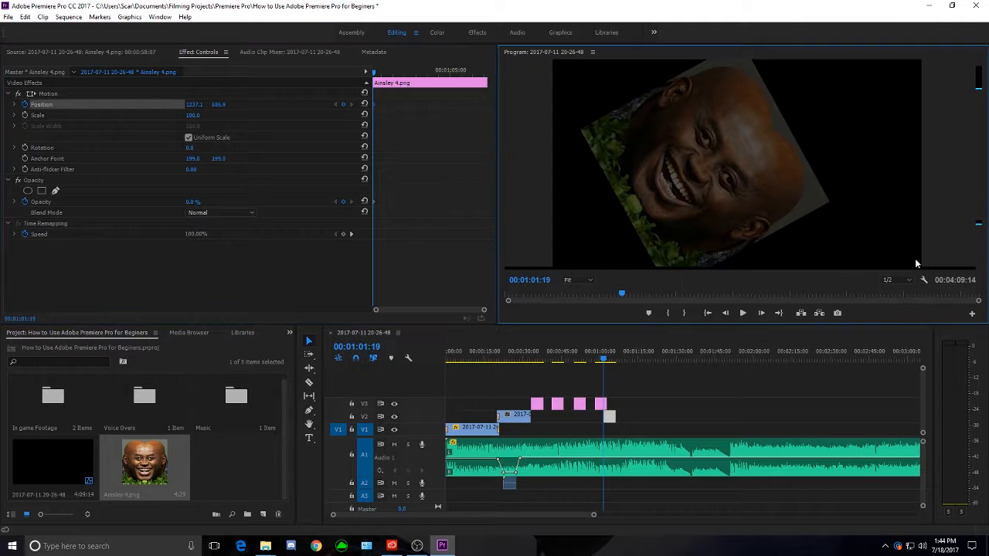
pyautogui.moveTo(902, 241); pyautogui.dragTo(547, 54)
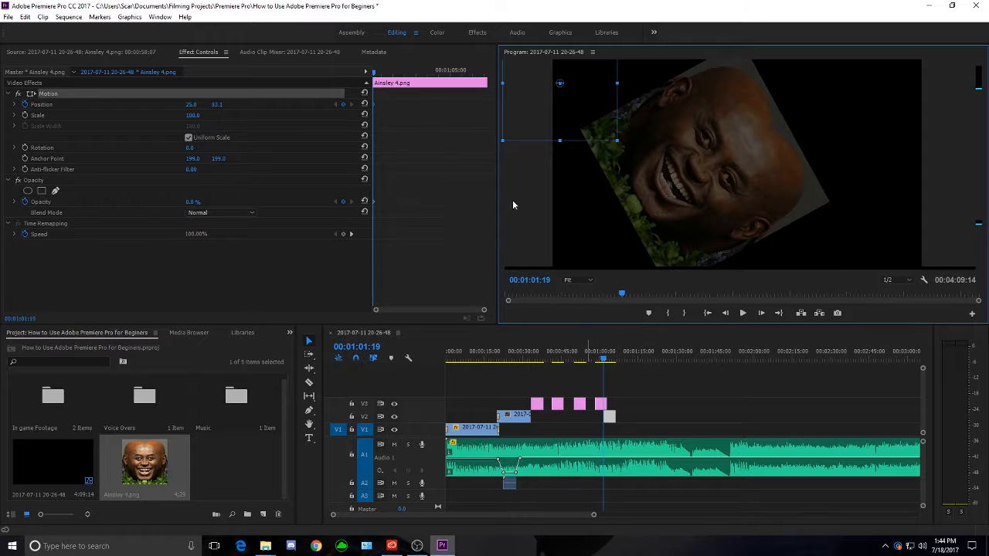
# Step: Set the V2 image's Opacity to 100% at 00:01:06:17 and return to the clip's start
pyautogui.moveTo(376, 70); pyautogui.dragTo(486, 72)
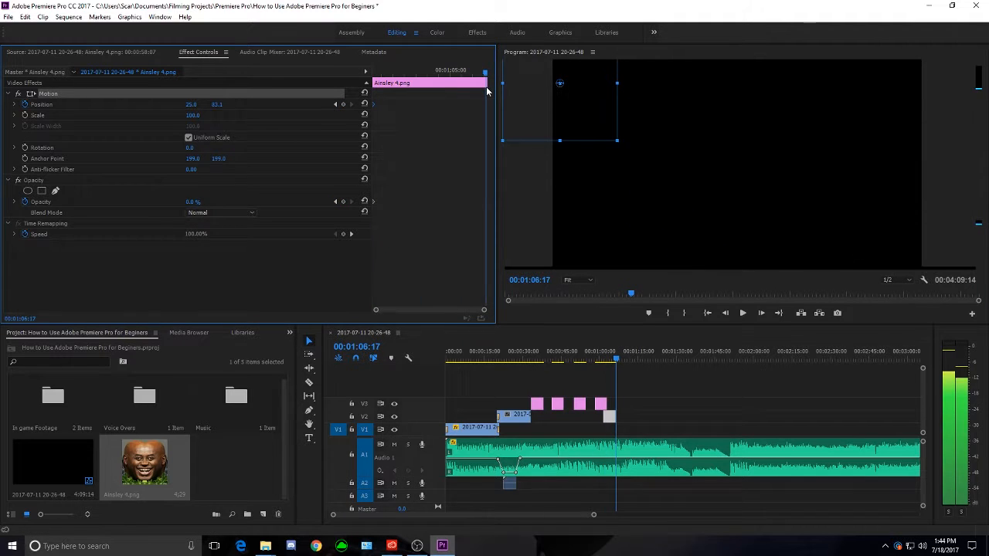
pyautogui.moveTo(189, 204); pyautogui.dragTo(198, 202)
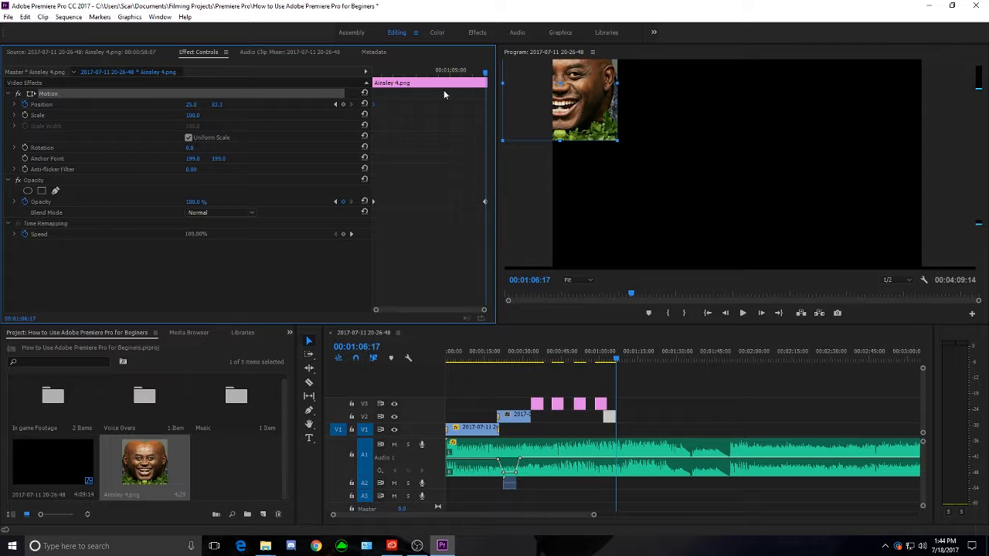
pyautogui.moveTo(485, 75); pyautogui.dragTo(351, 143)
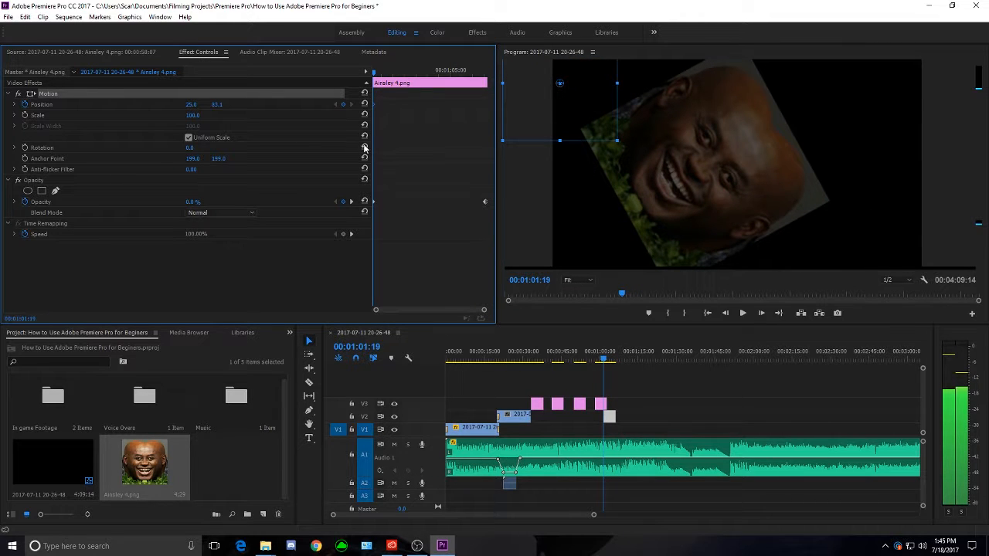
# Step: Turn off the V2 image's Position animation and delete its existing keyframes
pyautogui.moveTo(374, 76); pyautogui.dragTo(489, 99)
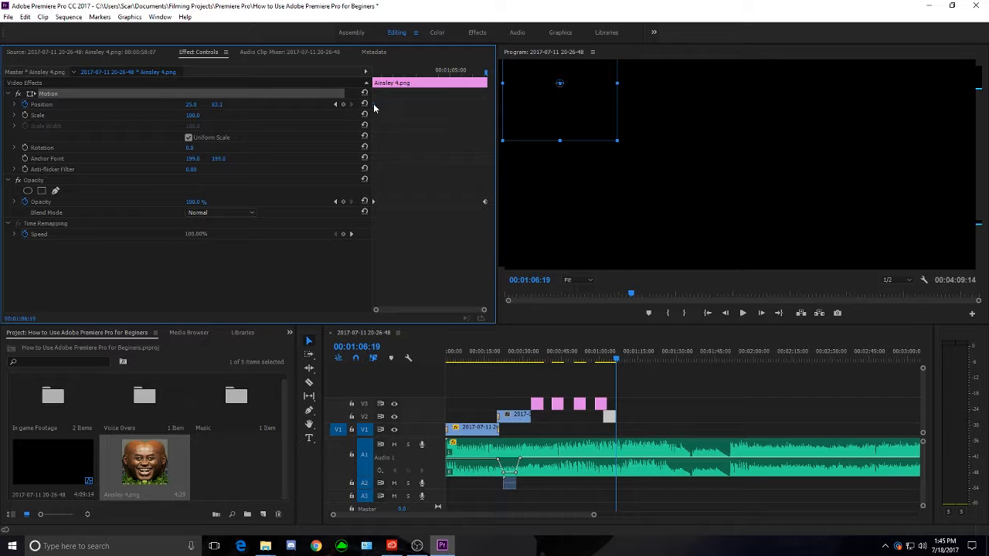
pyautogui.click(25, 105)
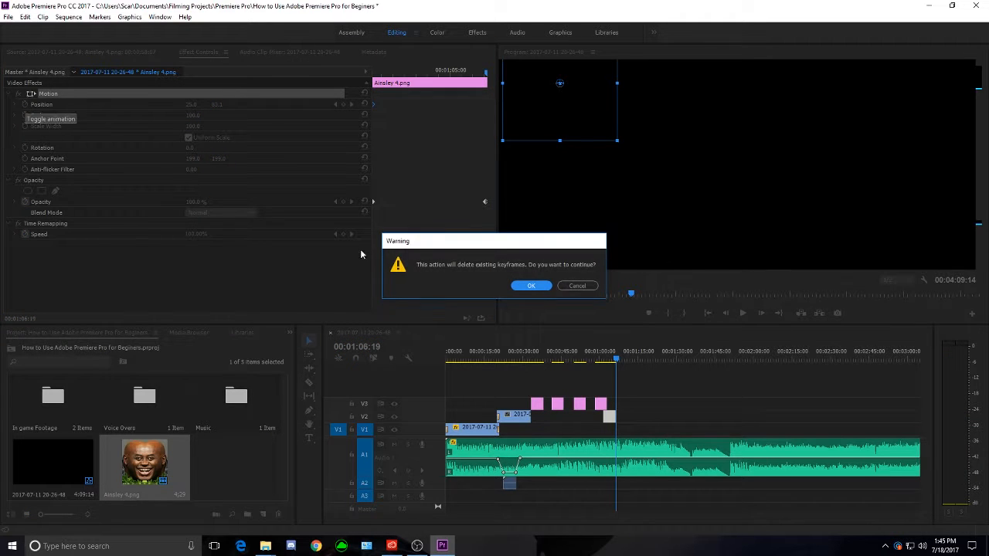
pyautogui.click(530, 285)
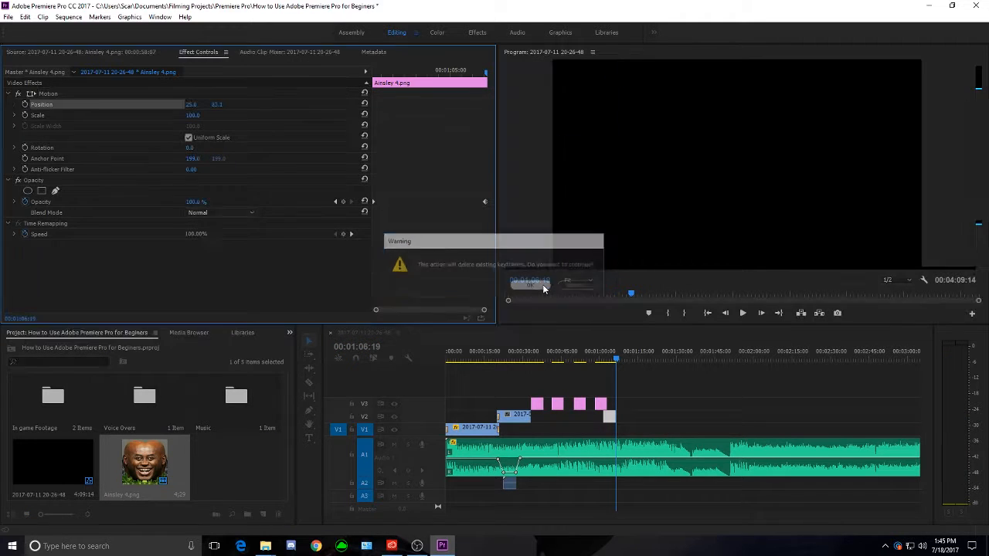
# Step: Set a Position keyframe for the V2 image at the clip's start, 00:01:01:19
pyautogui.click(611, 360)
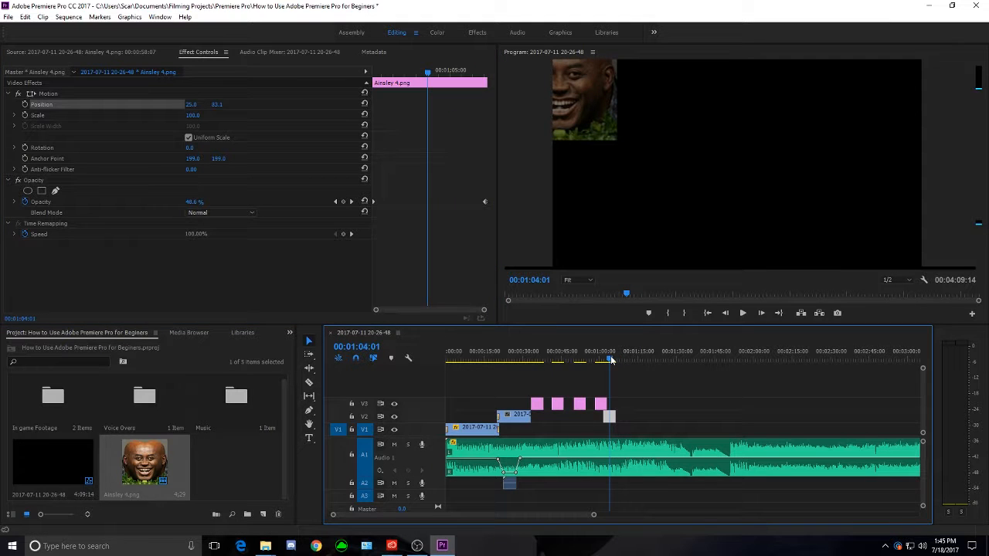
pyautogui.click(404, 77)
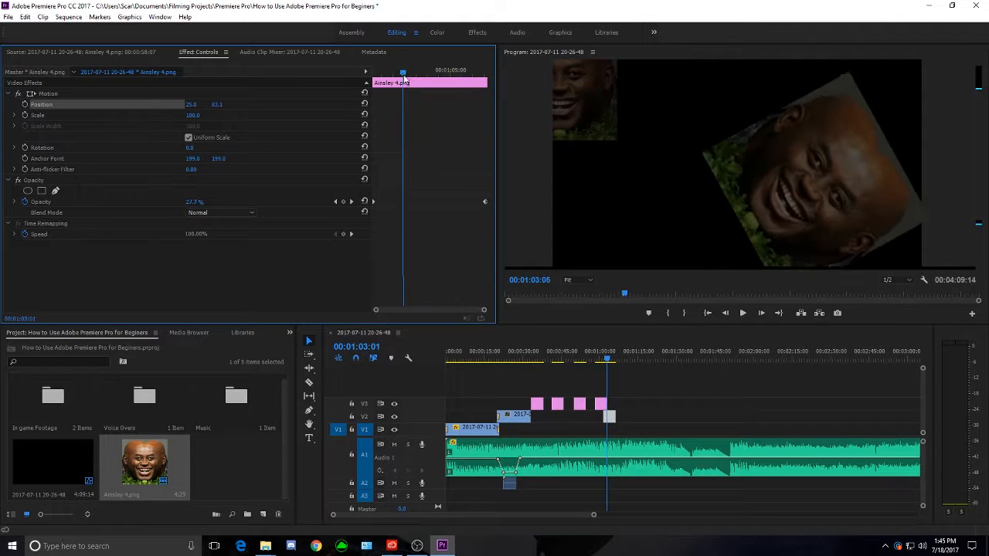
pyautogui.moveTo(403, 78); pyautogui.dragTo(374, 77)
pyautogui.click(25, 105)
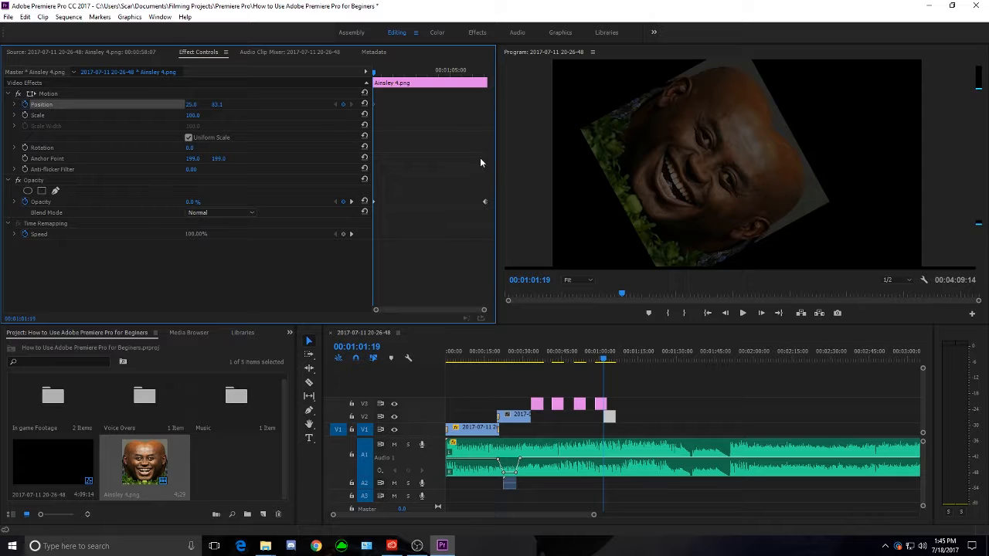
# Step: At 00:01:06:14, near the V2 clip's end, move the image to the frame's lower-right area, about 1065, 630, to keyframe its Position
pyautogui.click(568, 77)
pyautogui.moveTo(565, 78); pyautogui.dragTo(867, 221)
pyautogui.moveTo(375, 75); pyautogui.dragTo(508, 94)
pyautogui.press('Left')
pyautogui.click(366, 104)
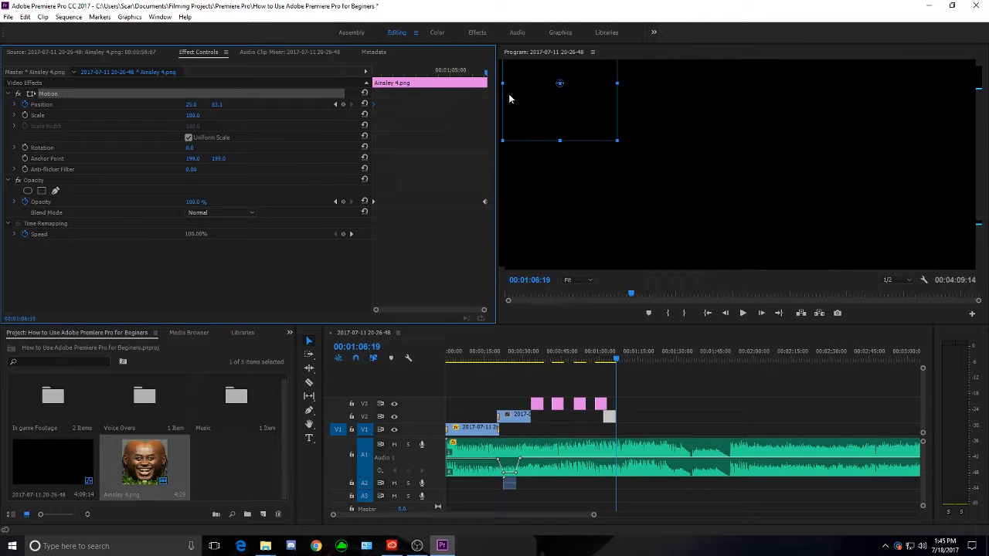
pyautogui.click(484, 75)
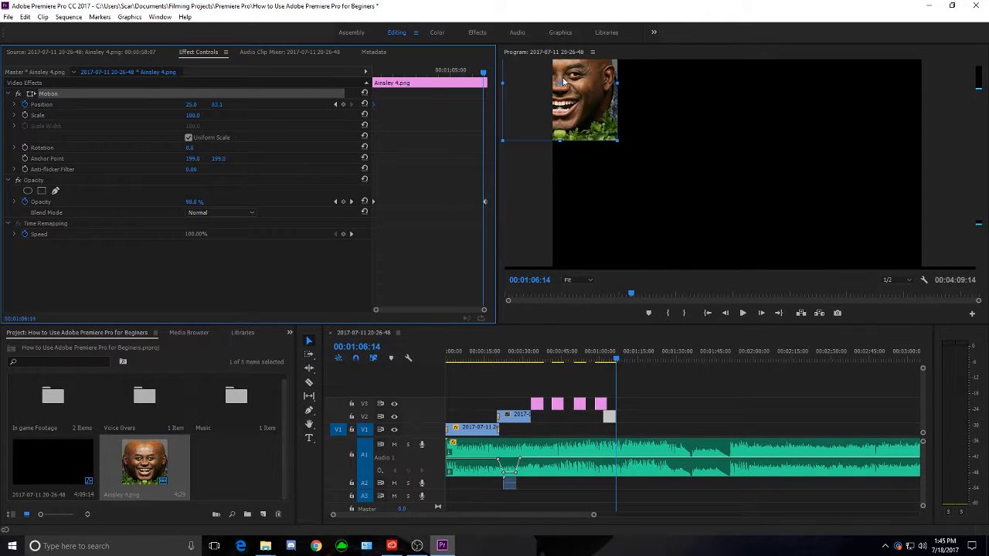
pyautogui.moveTo(565, 81); pyautogui.dragTo(875, 246)
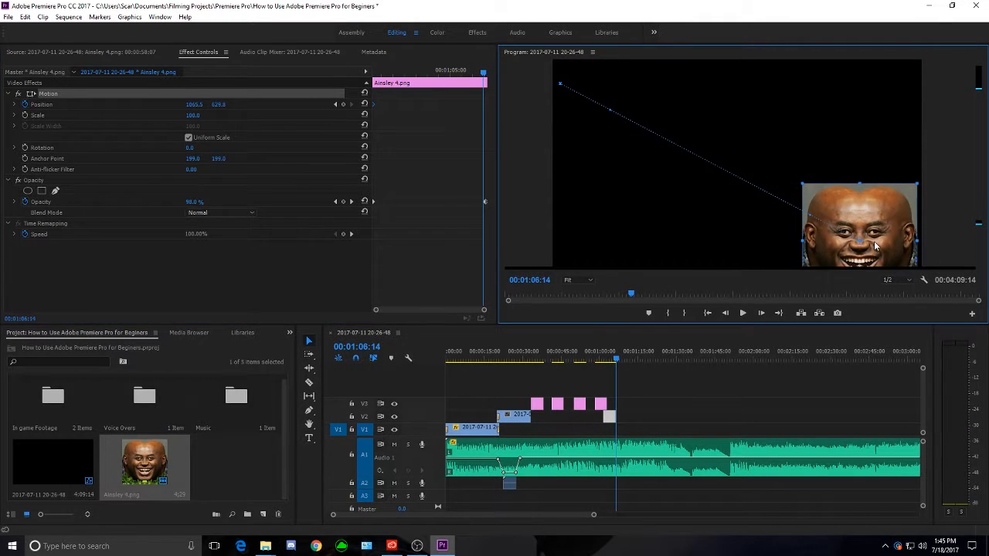
pyautogui.click(683, 380)
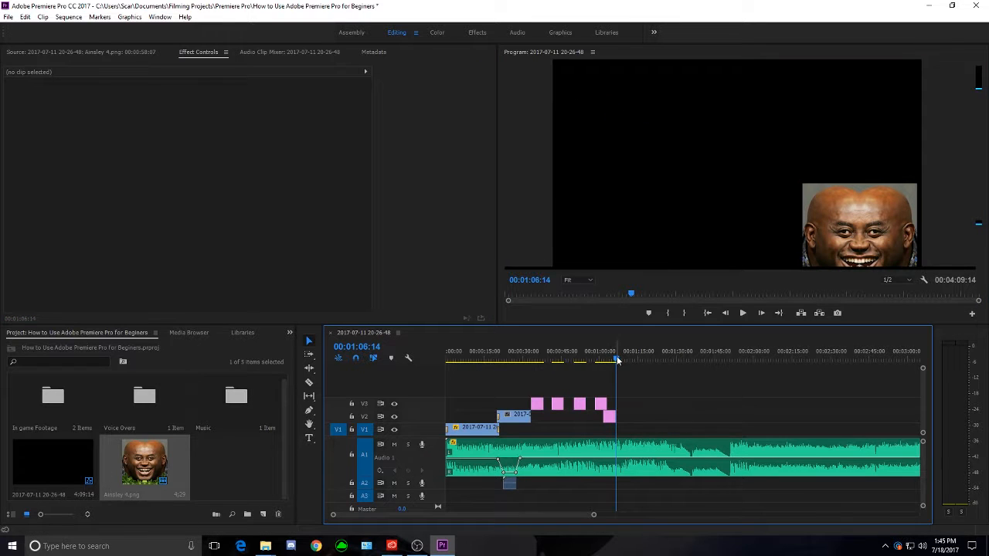
# Step: Play back the last V3 and V2 image animations from 00:00:57:07
pyautogui.moveTo(617, 361); pyautogui.dragTo(595, 365)
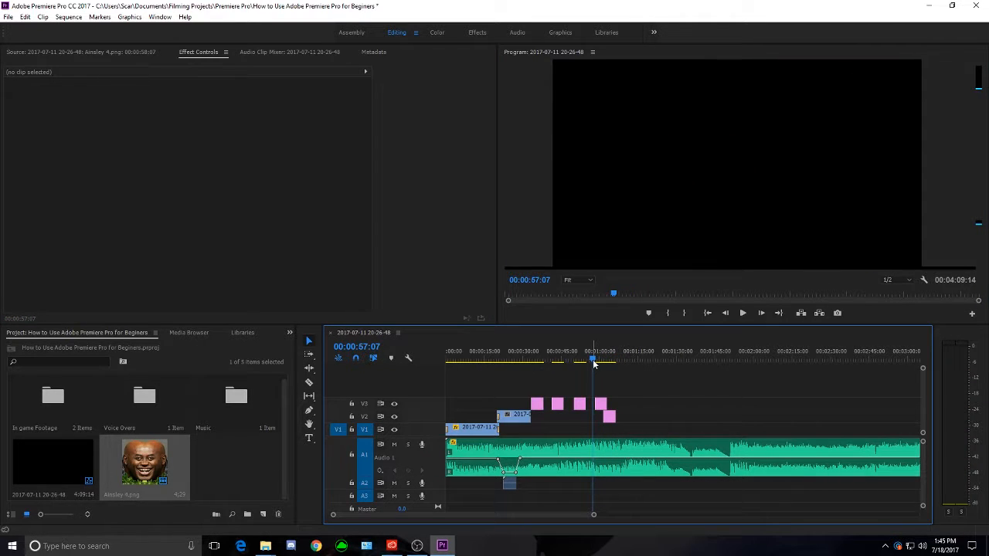
pyautogui.press('space')
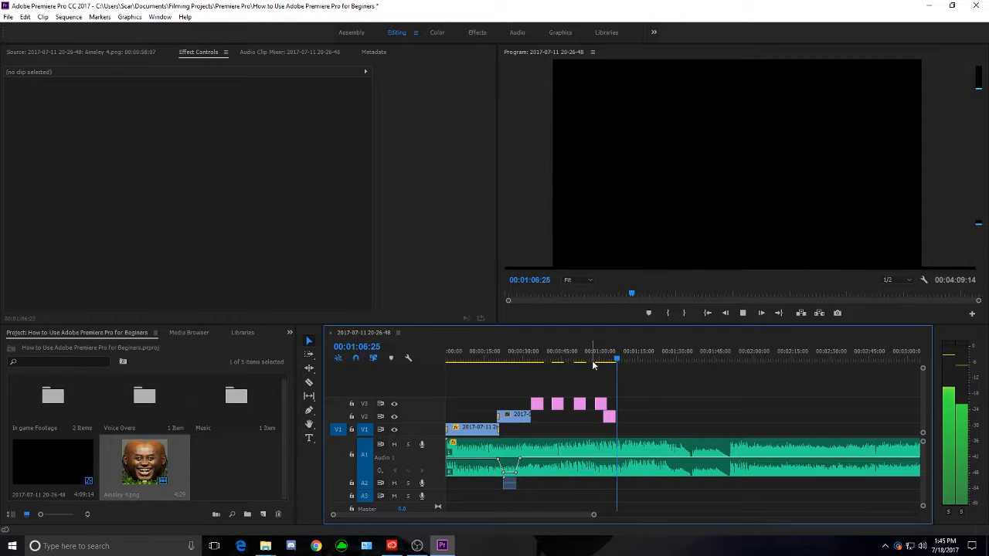
pyautogui.press('space')
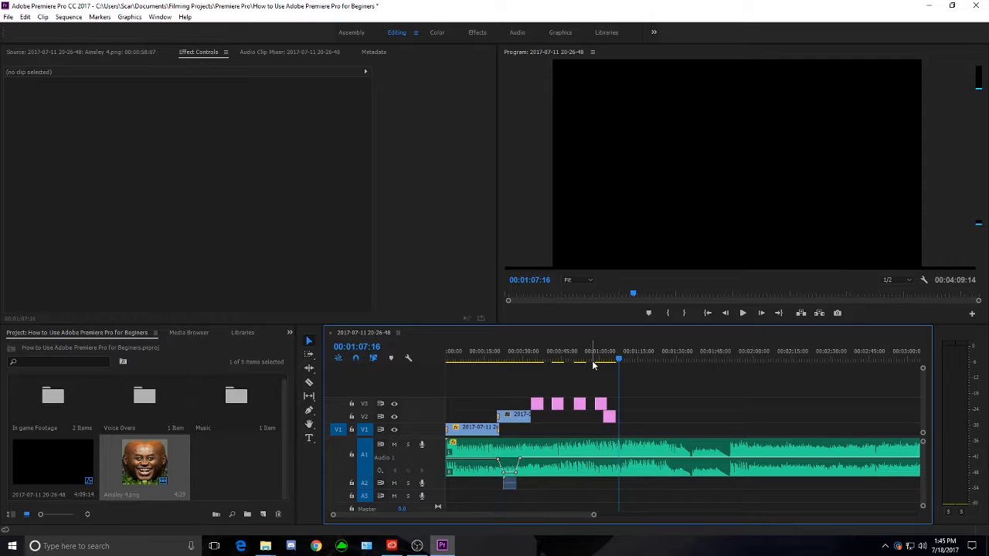
# Step: Examine the last V3 image's Position, Scale and Opacity keyframes at the clip's start, 00:00:58:07
pyautogui.click(594, 360)
pyautogui.moveTo(594, 364); pyautogui.dragTo(603, 364)
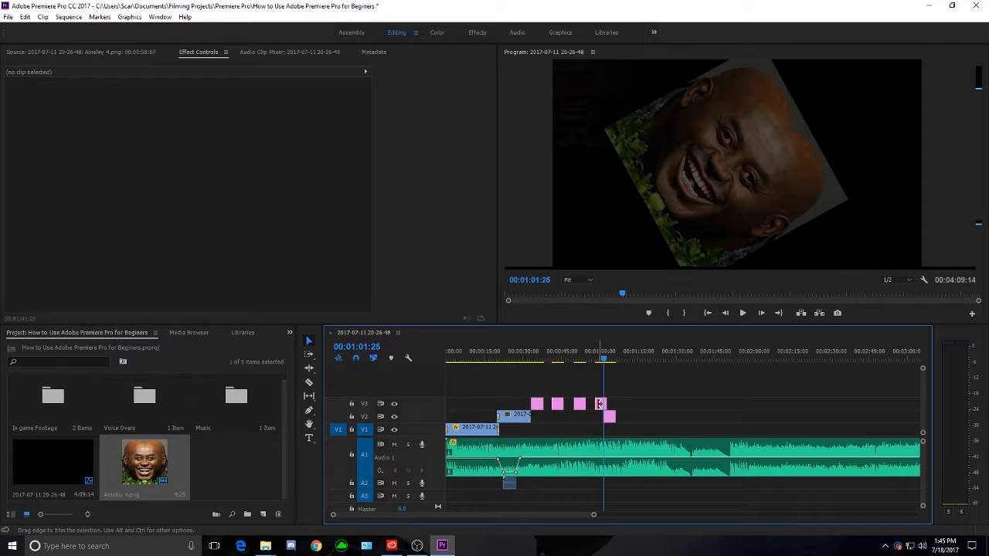
pyautogui.press('Up')
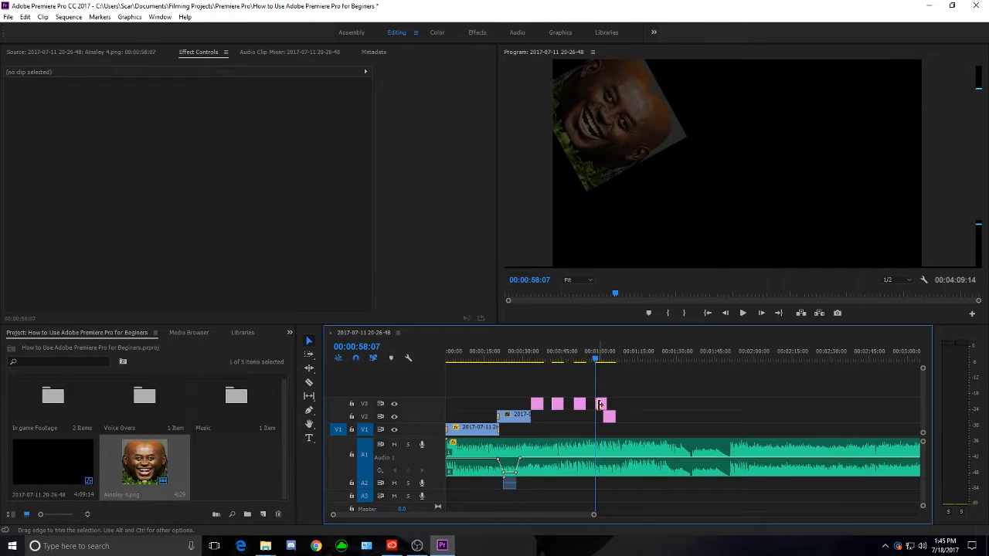
pyautogui.doubleClick(601, 403)
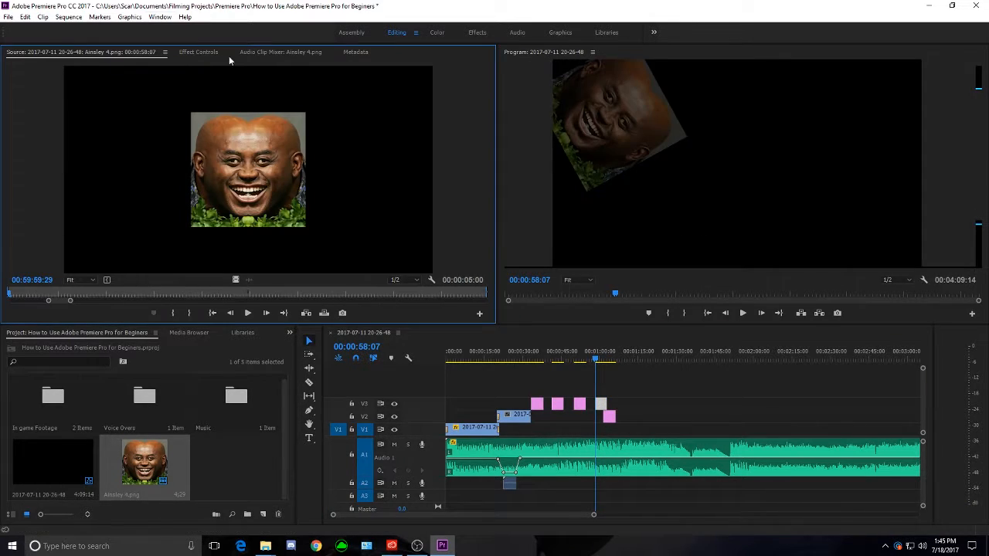
pyautogui.click(201, 52)
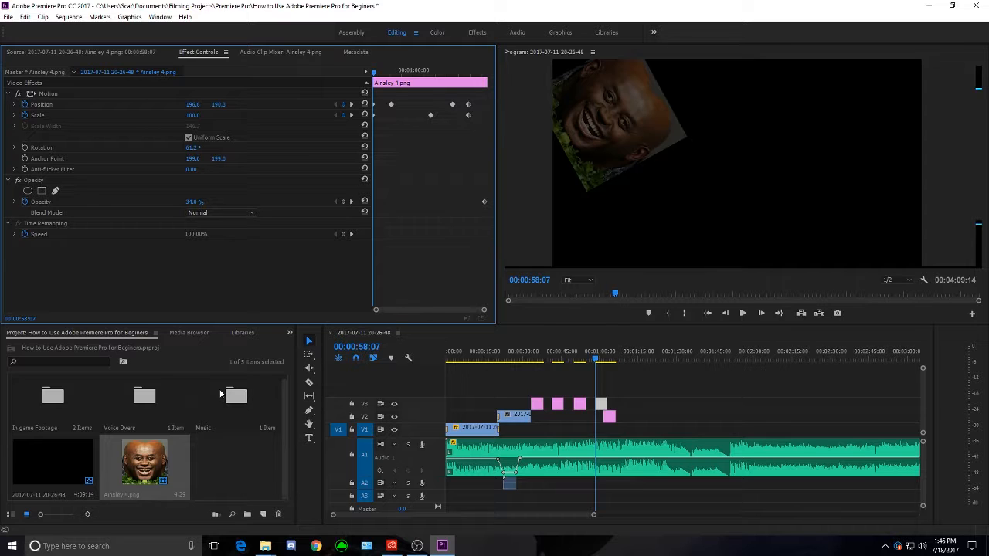
pyautogui.click(658, 426)
pyautogui.hotkey('ctrl', 's')
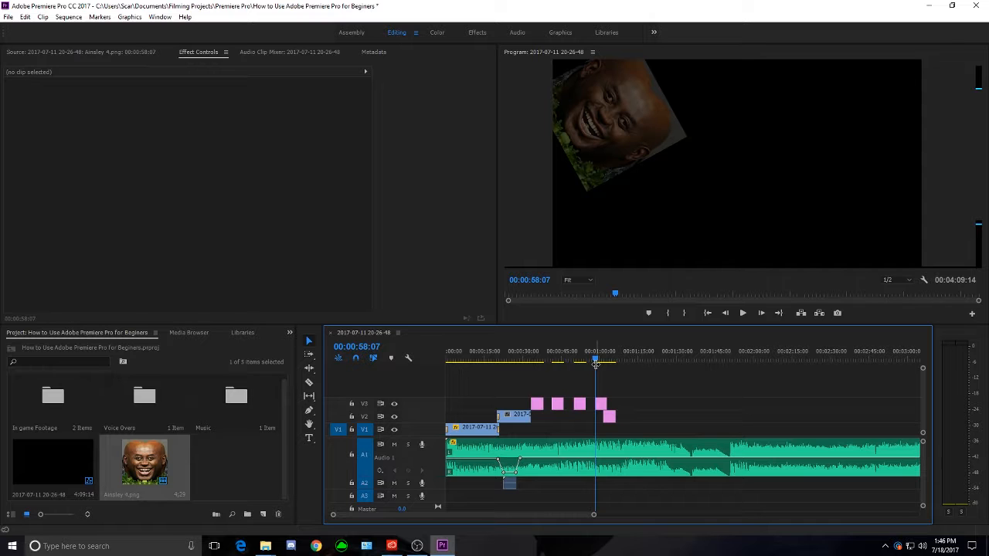
# Step: Close the gaps between the V3 image clips and move the V2 image clip earlier so it directly follows the last one
pyautogui.moveTo(595, 361); pyautogui.dragTo(547, 381)
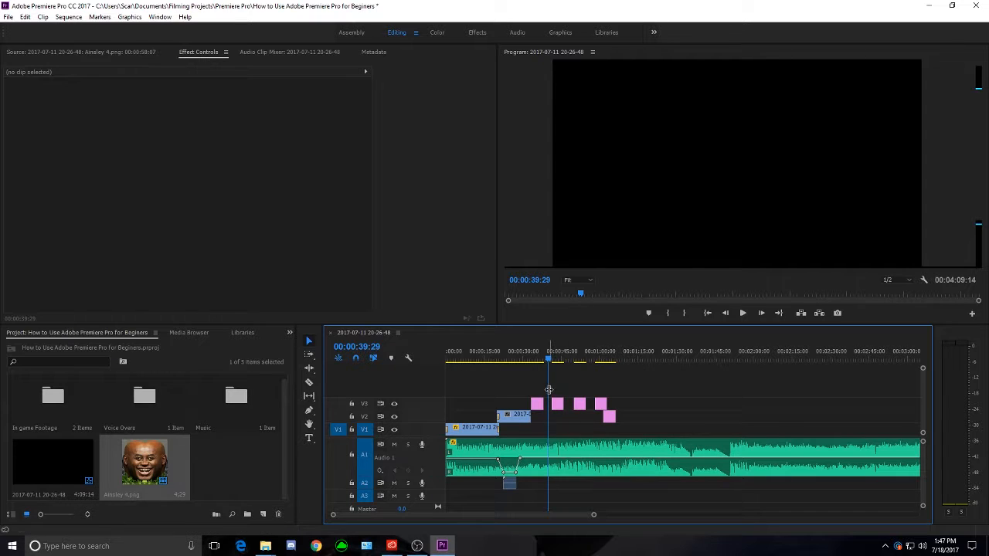
pyautogui.moveTo(553, 390); pyautogui.dragTo(611, 429)
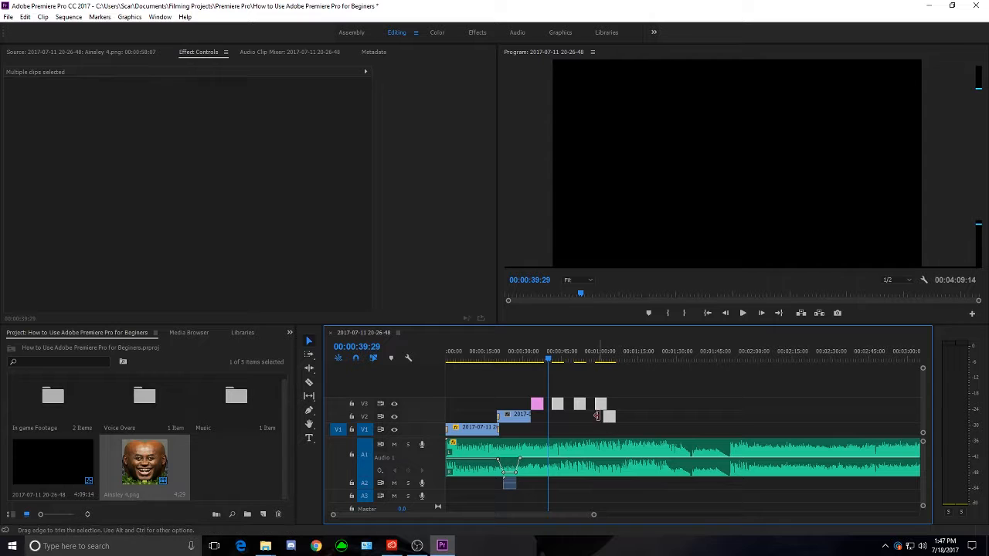
pyautogui.click(590, 376)
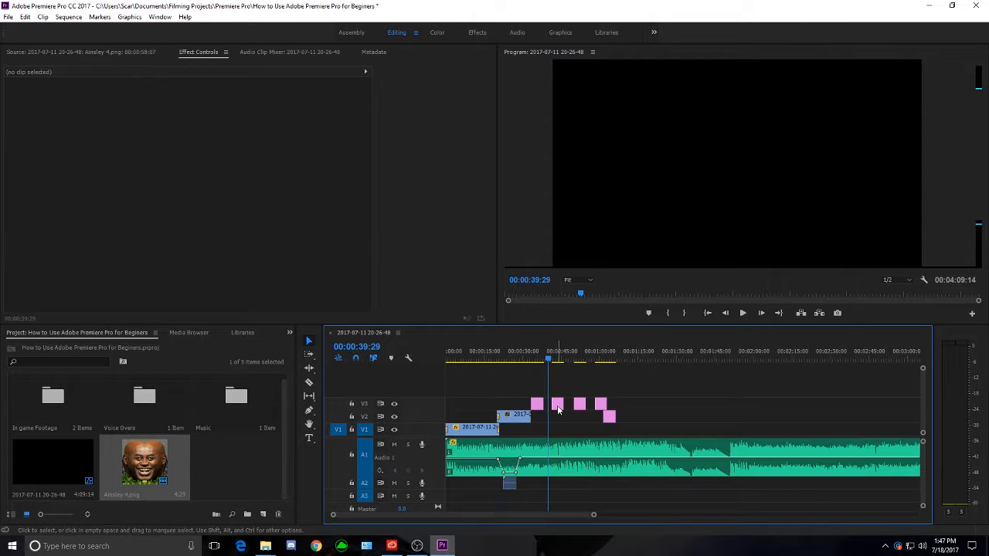
pyautogui.moveTo(559, 407); pyautogui.dragTo(591, 418)
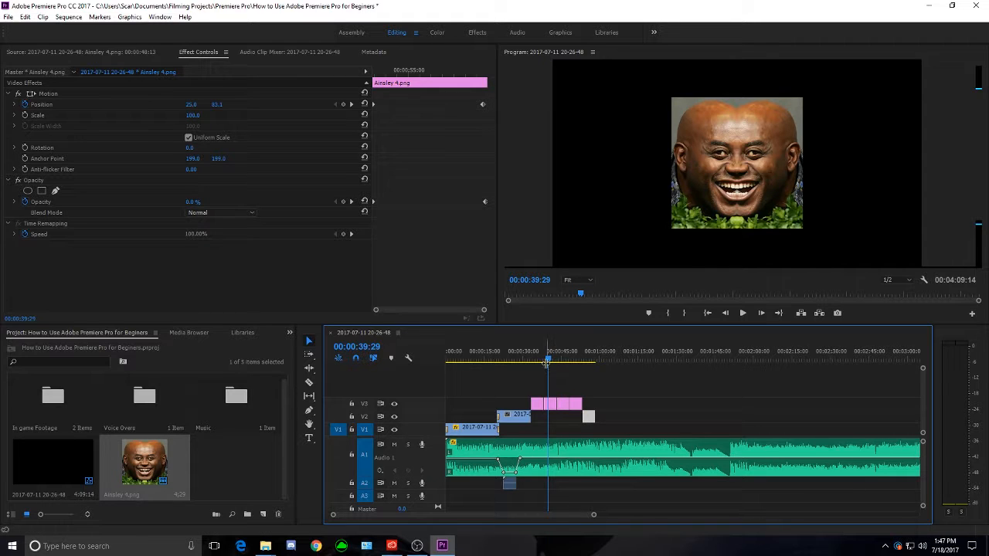
# Step: Trim the end of the A1 music clip to just past the last image, at 00:01:02:29
pyautogui.moveTo(547, 365); pyautogui.dragTo(424, 402)
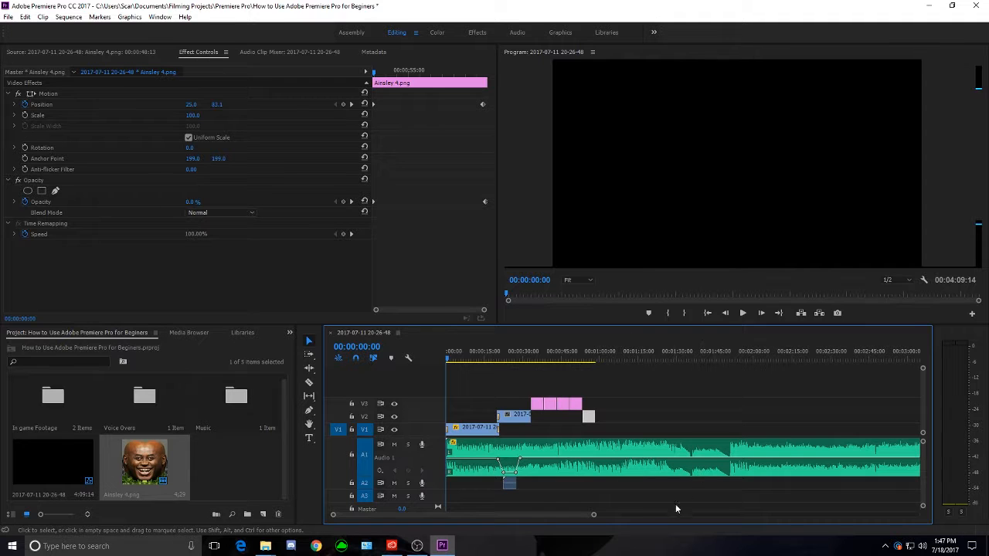
pyautogui.press('-')
pyautogui.press('-')
pyautogui.press('-')
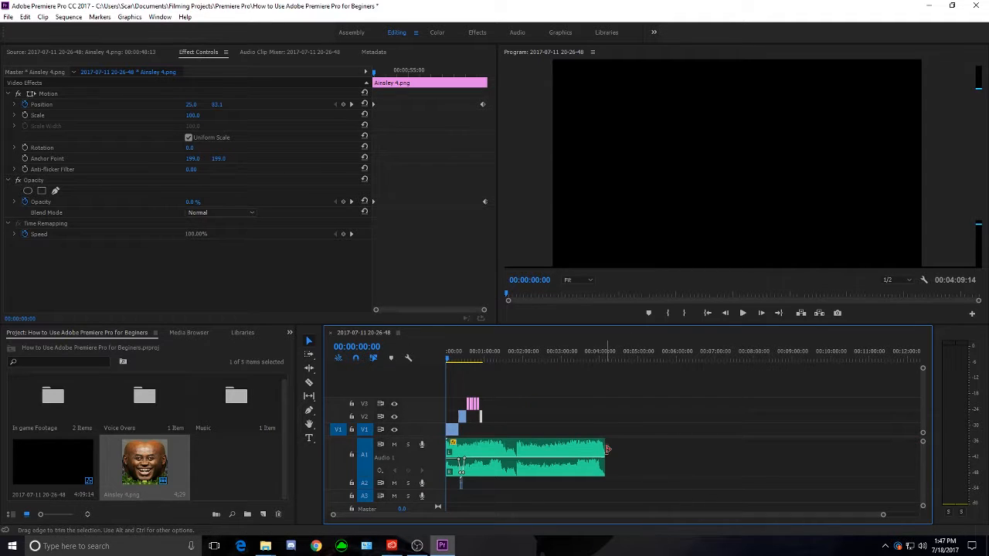
pyautogui.moveTo(607, 448); pyautogui.dragTo(486, 459)
pyautogui.press('=')
pyautogui.press('=')
pyautogui.press('=')
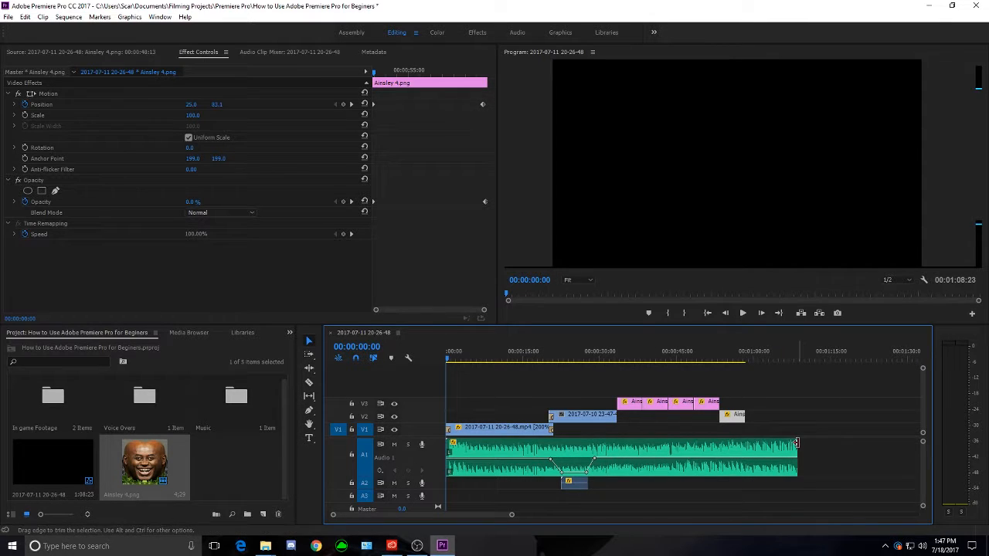
pyautogui.moveTo(797, 452); pyautogui.dragTo(769, 448)
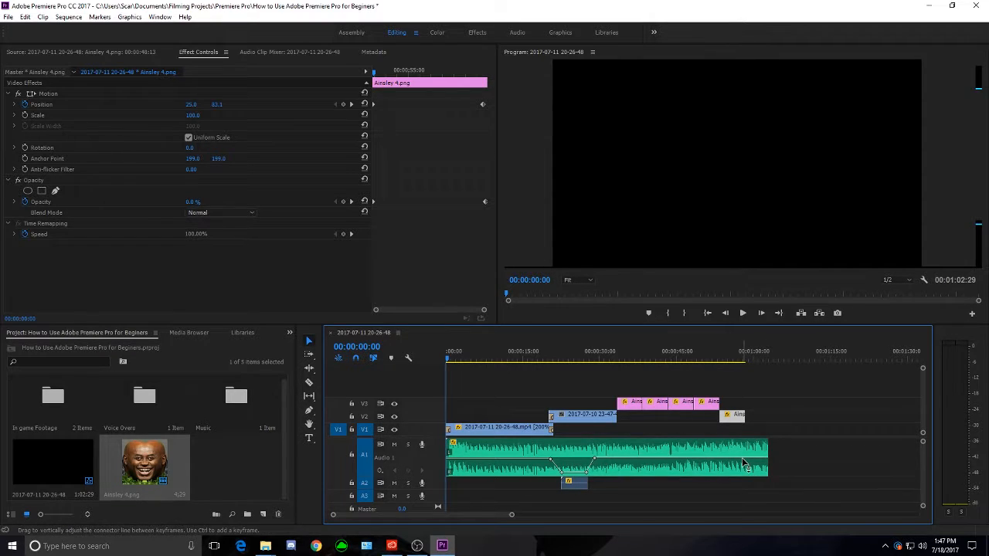
# Step: Add volume keyframes at the last image's end and the music's end, and lower the final one to fade the music out
pyautogui.press('p')
pyautogui.click(746, 462)
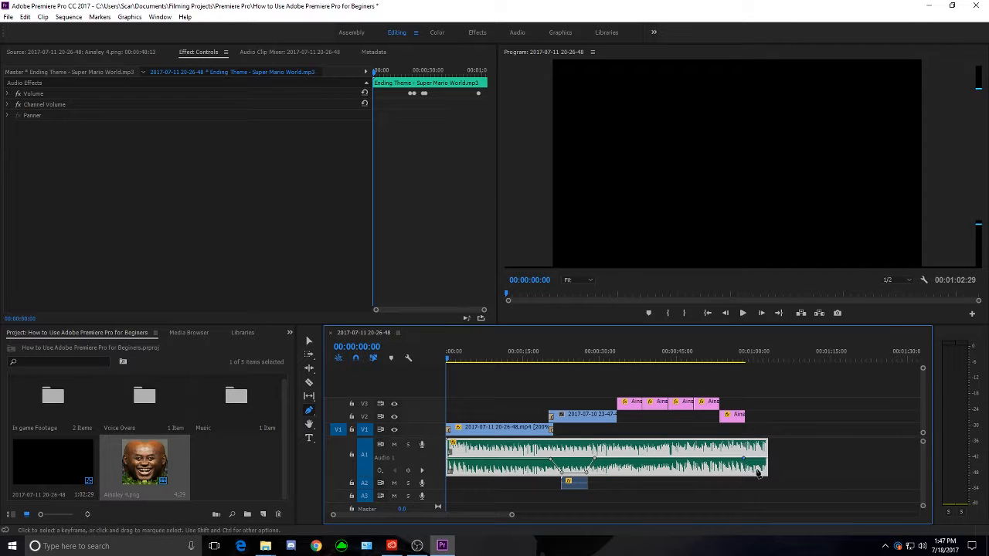
pyautogui.click(769, 465)
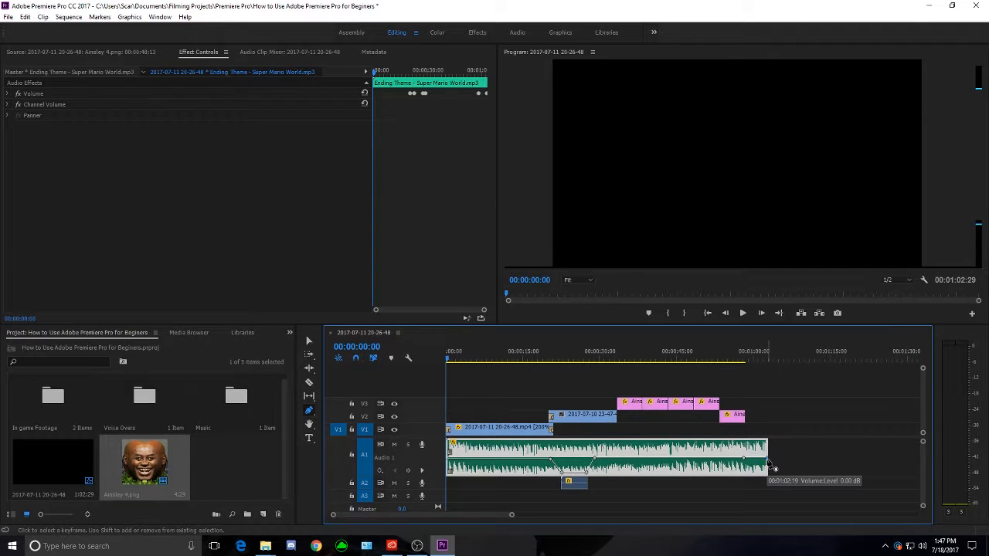
pyautogui.press('v')
pyautogui.moveTo(770, 465); pyautogui.dragTo(782, 486)
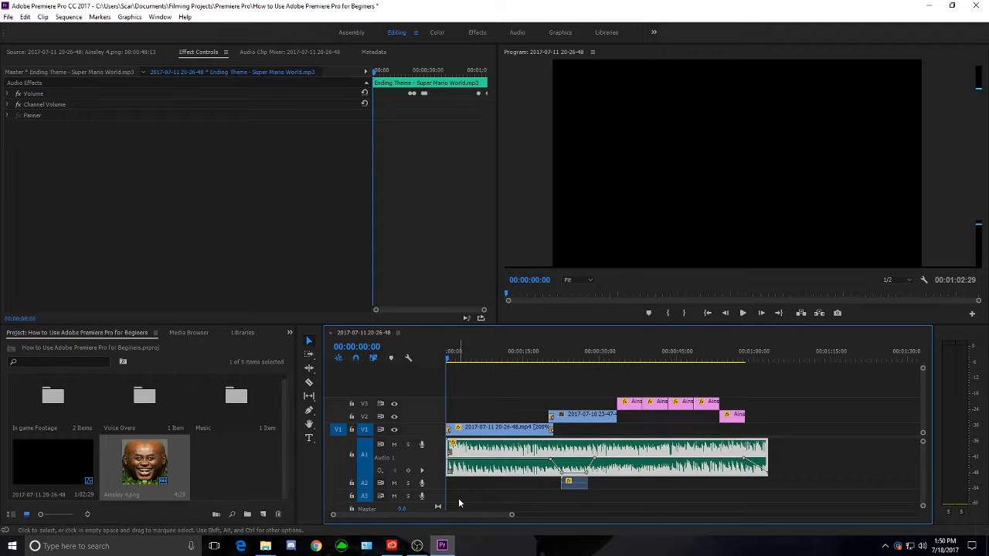
# Step: Open the sequence's media export settings and try a later start for the export range before returning it to 00:00:00:00
pyautogui.click(11, 17)
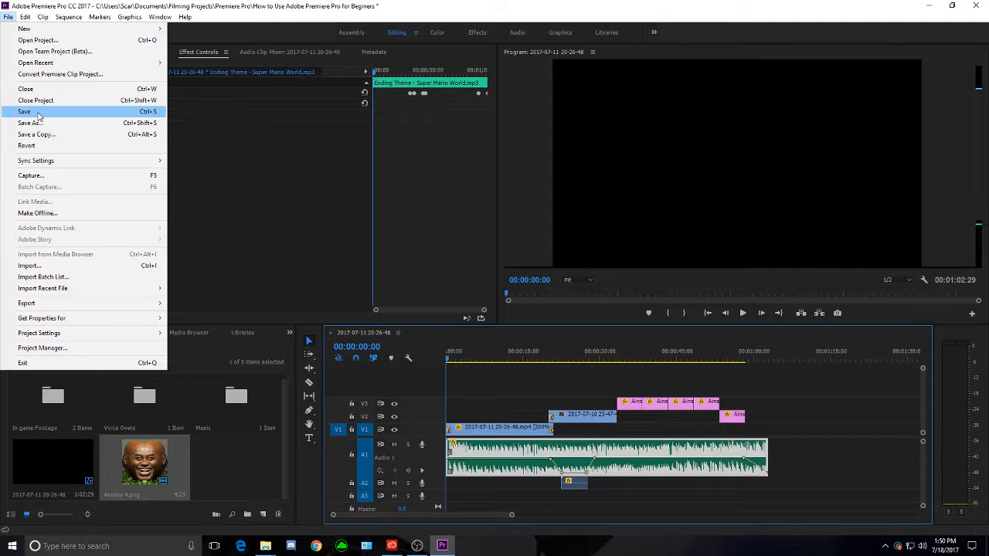
pyautogui.moveTo(35, 31)
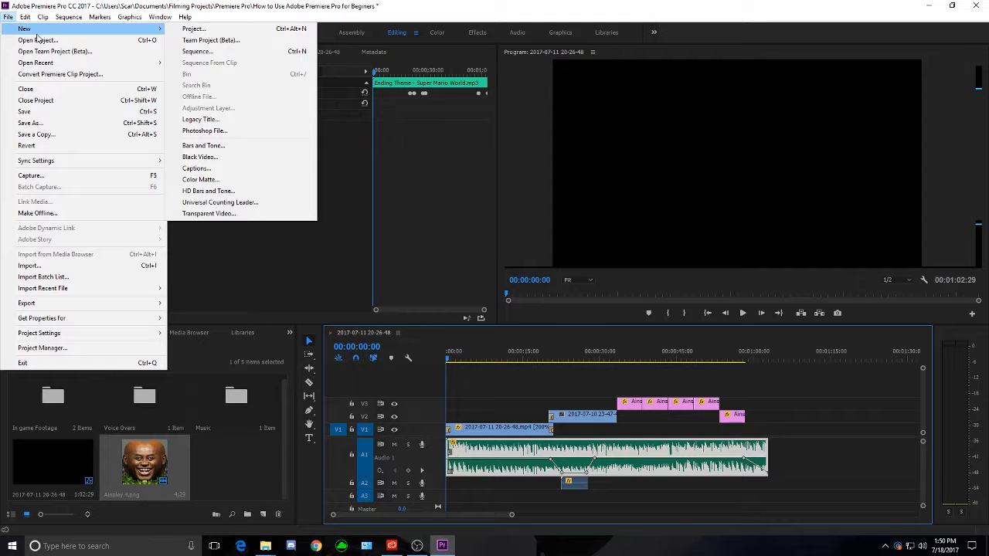
pyautogui.moveTo(42, 312)
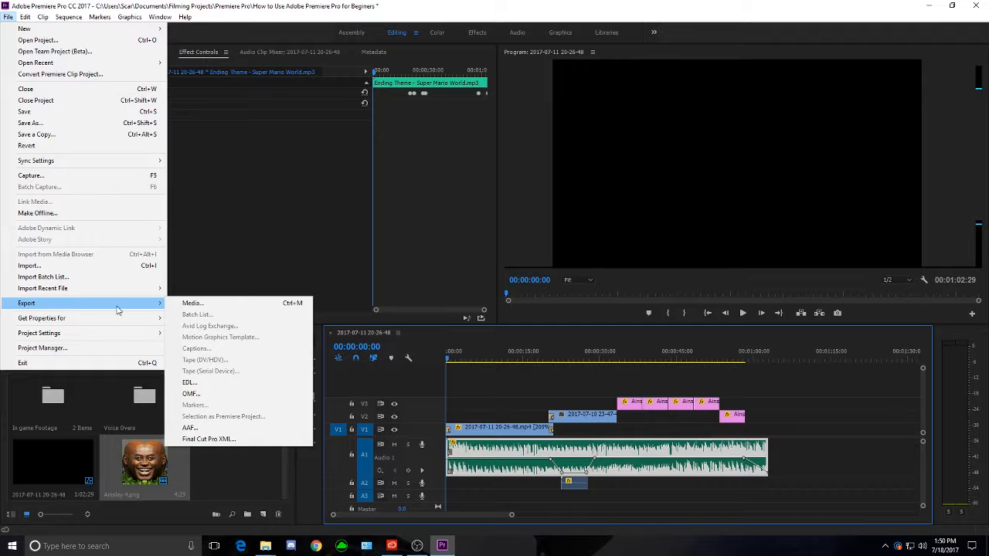
pyautogui.click(186, 306)
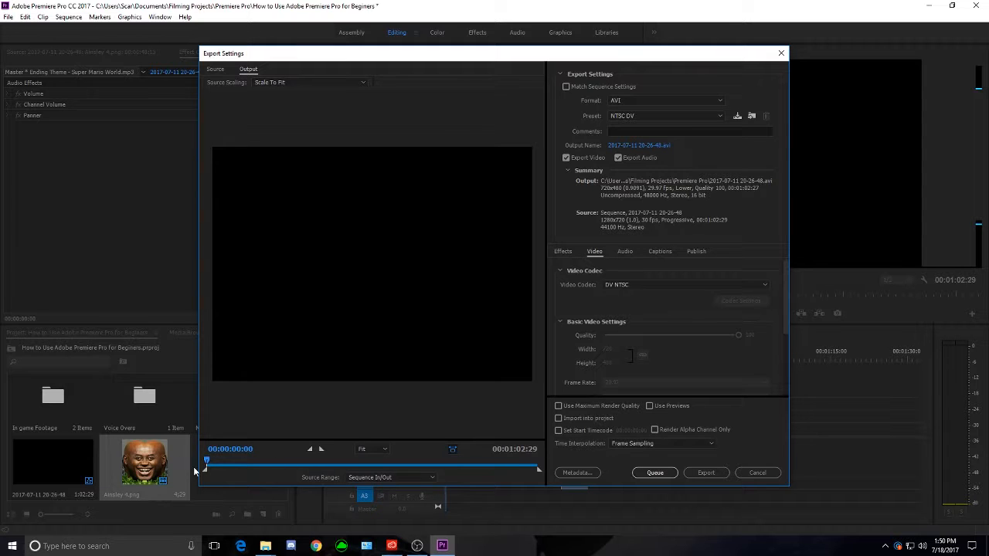
pyautogui.moveTo(208, 469); pyautogui.dragTo(268, 469)
pyautogui.moveTo(268, 472); pyautogui.dragTo(192, 471)
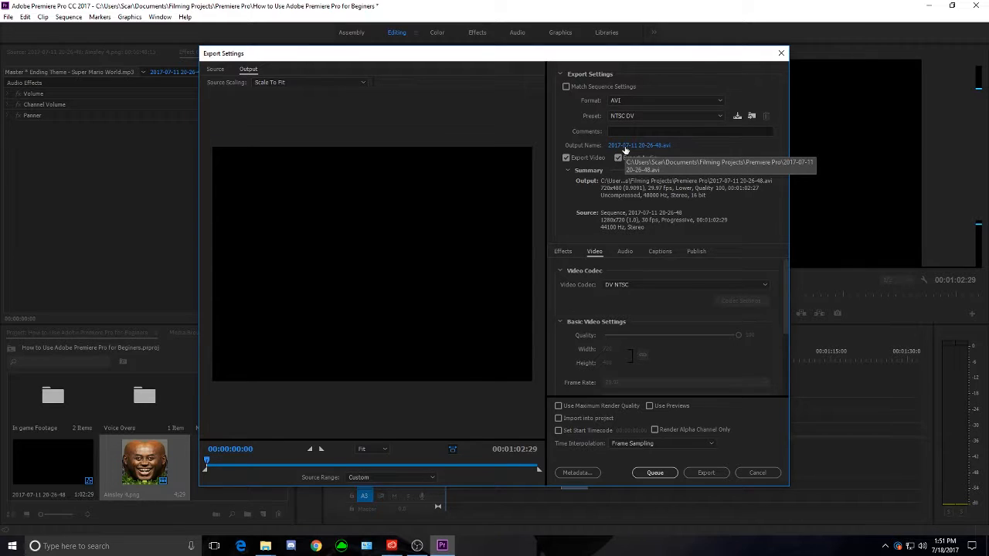
# Step: Set the export output to the Desktop with the file name Premiere Pro Tutorial
pyautogui.click(626, 145)
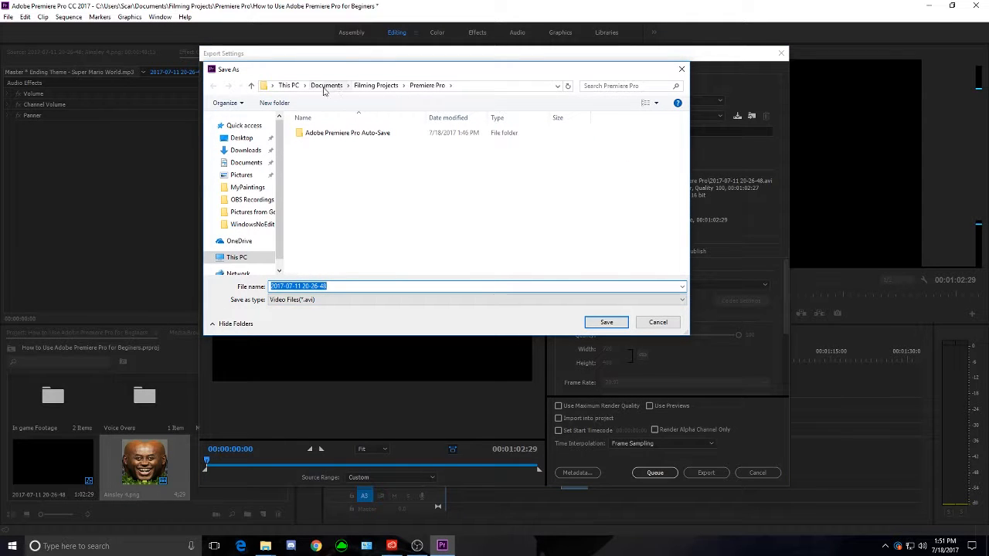
pyautogui.click(244, 142)
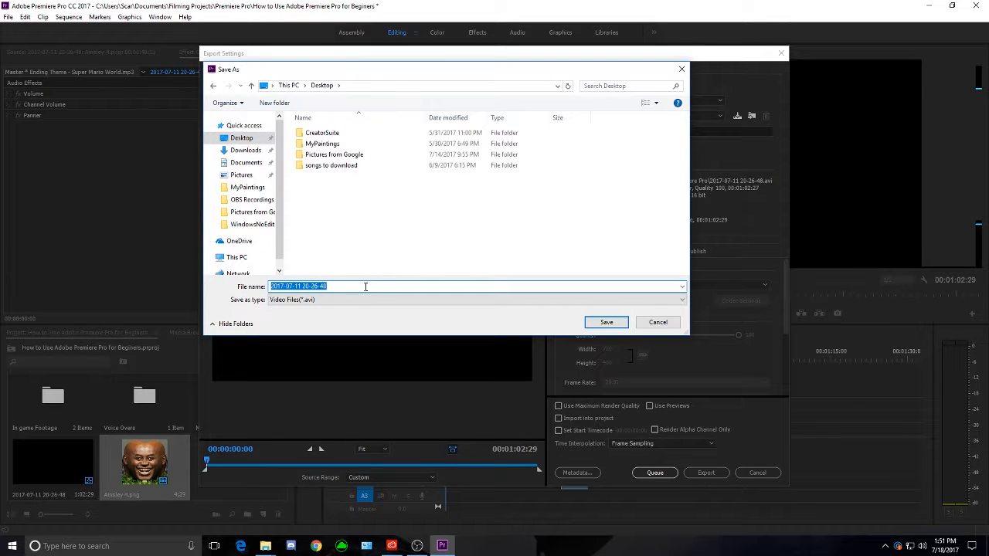
pyautogui.write('P')
pyautogui.write('remiere')
pyautogui.write(' Pro')
pyautogui.write(' Turo')
pyautogui.press('BackSpace')
pyautogui.press('BackSpace')
pyautogui.write('torial')
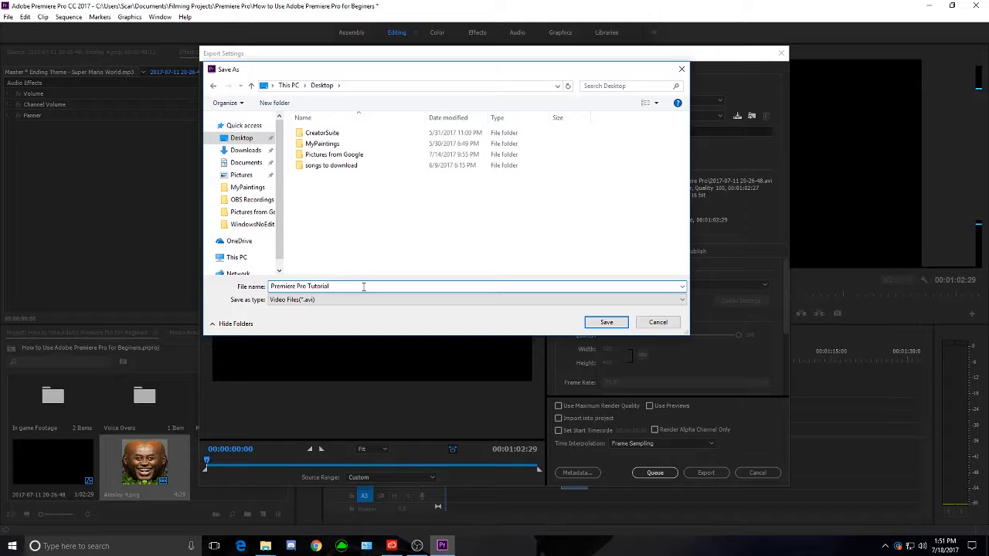
pyautogui.click(607, 323)
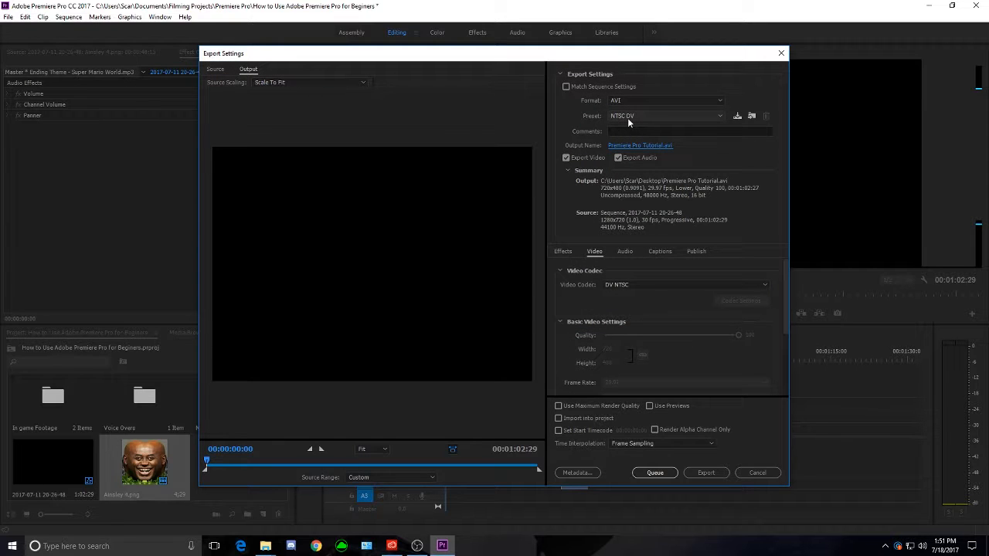
# Step: Set the export format to H.264
pyautogui.click(627, 117)
pyautogui.click(668, 87)
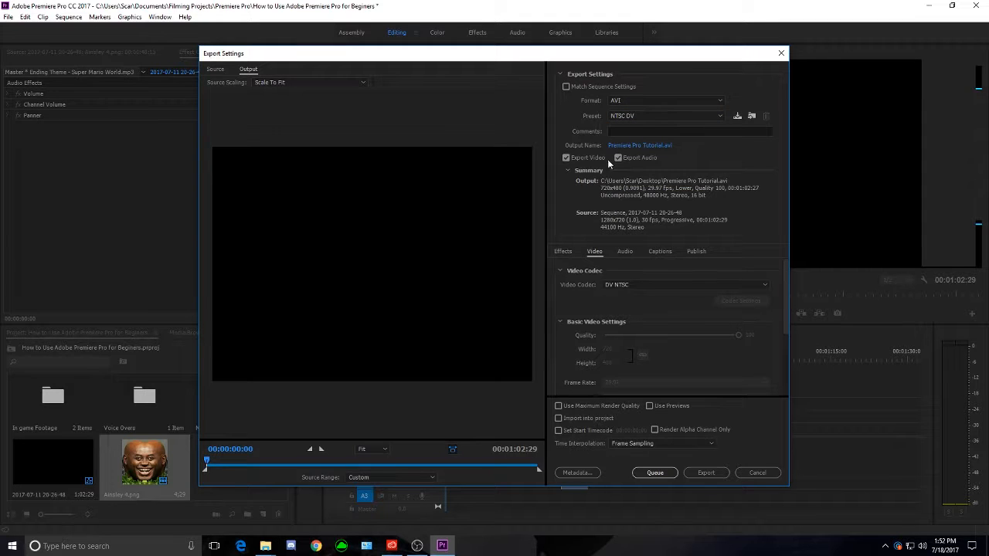
pyautogui.click(636, 102)
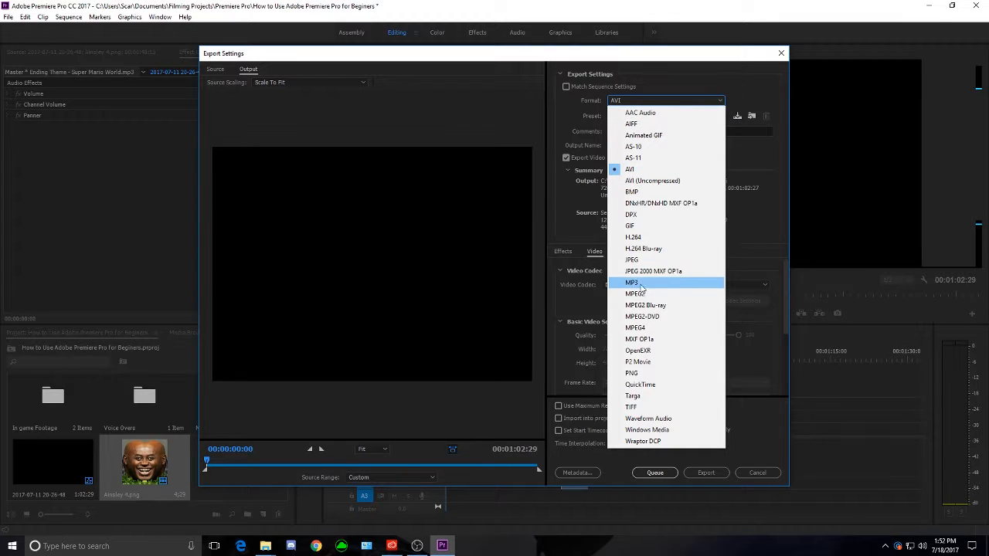
pyautogui.click(649, 239)
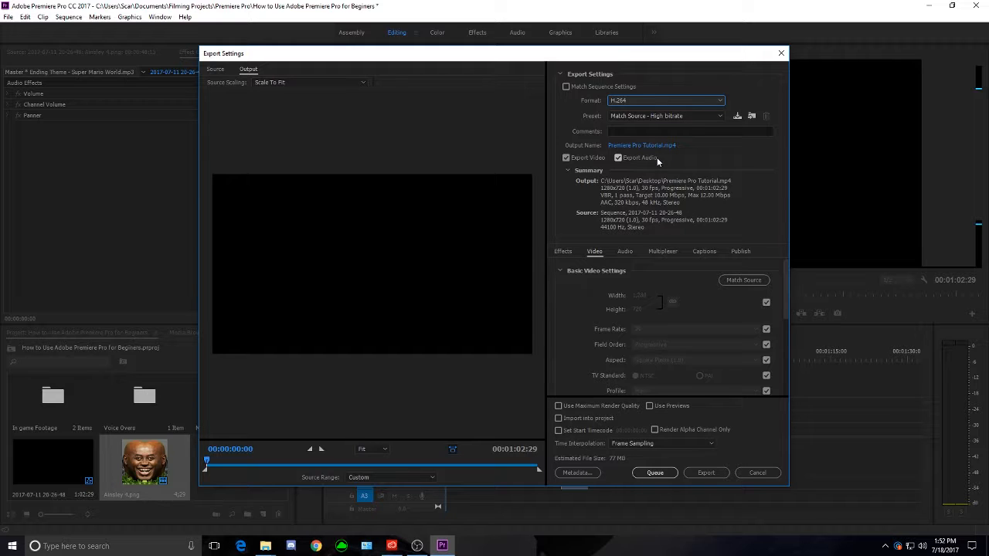
# Step: Turn on Use Maximum Render Quality for the export and close the export settings without exporting
pyautogui.click(594, 405)
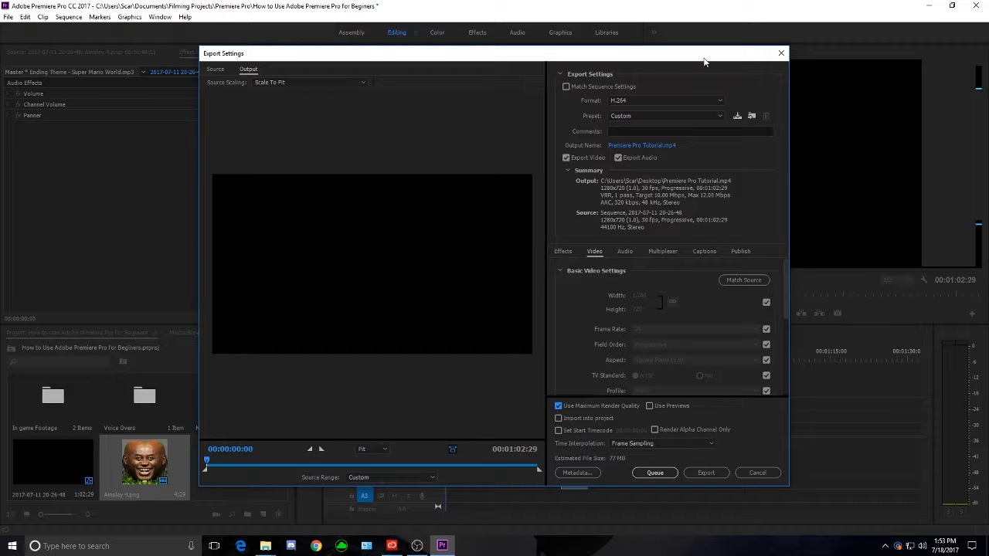
pyautogui.click(780, 55)
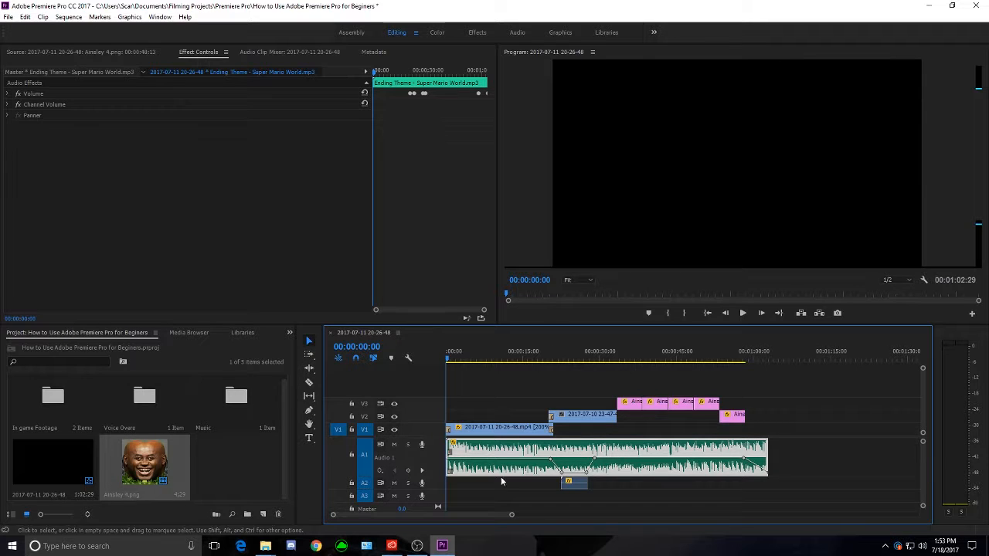
pyautogui.moveTo(424, 550)
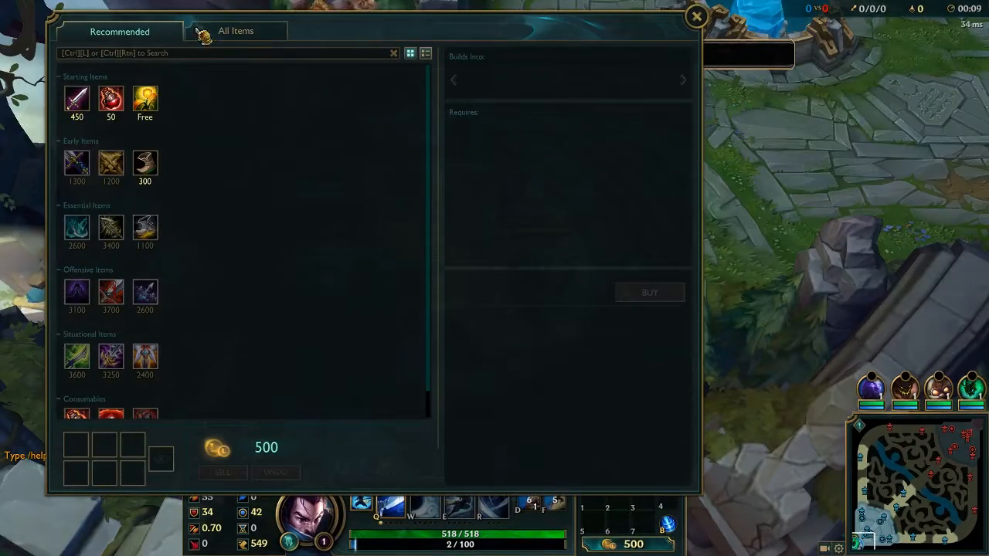
pyautogui.click(212, 31)
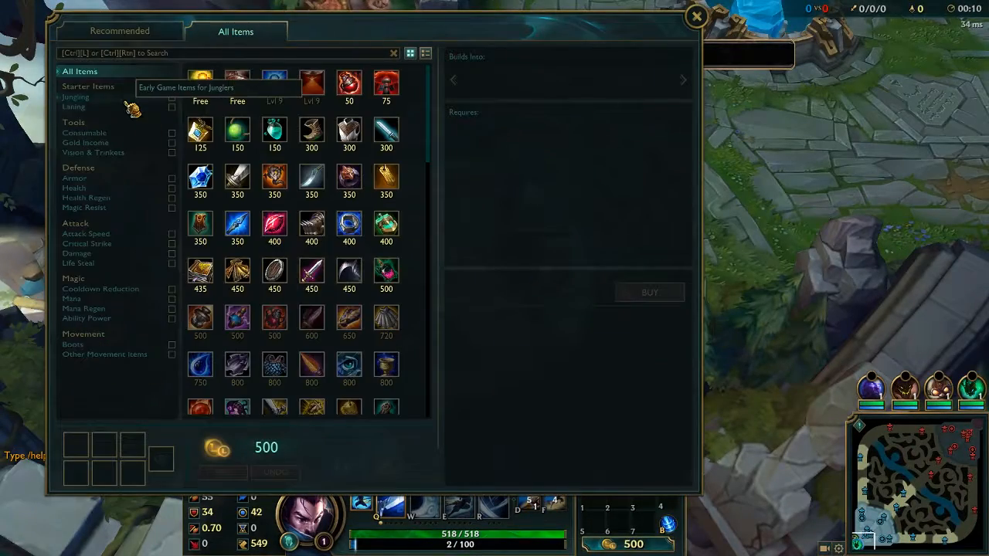
pyautogui.click(124, 97)
pyautogui.rightClick(386, 82)
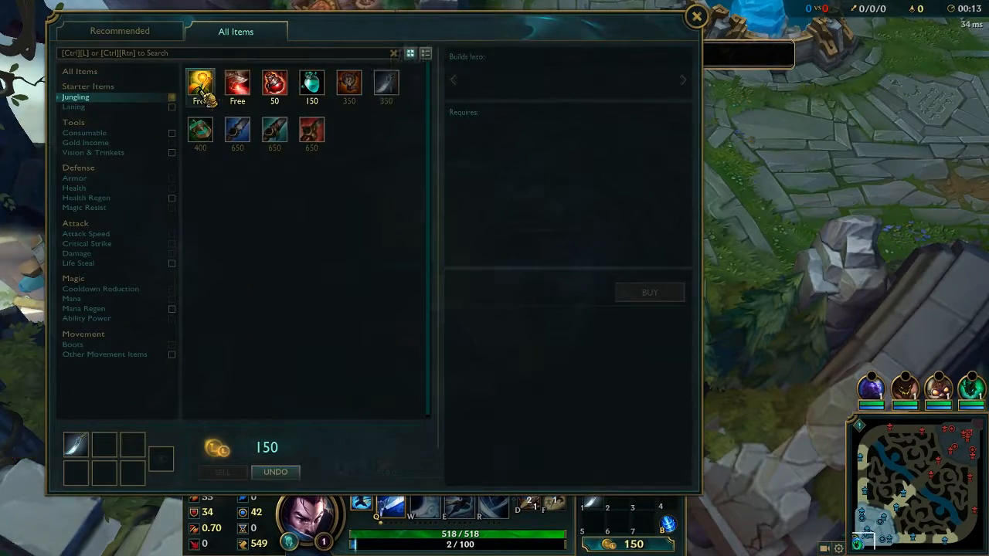
pyautogui.rightClick(275, 82)
pyautogui.rightClick(275, 81)
pyautogui.rightClick(274, 82)
pyautogui.press('Escape')
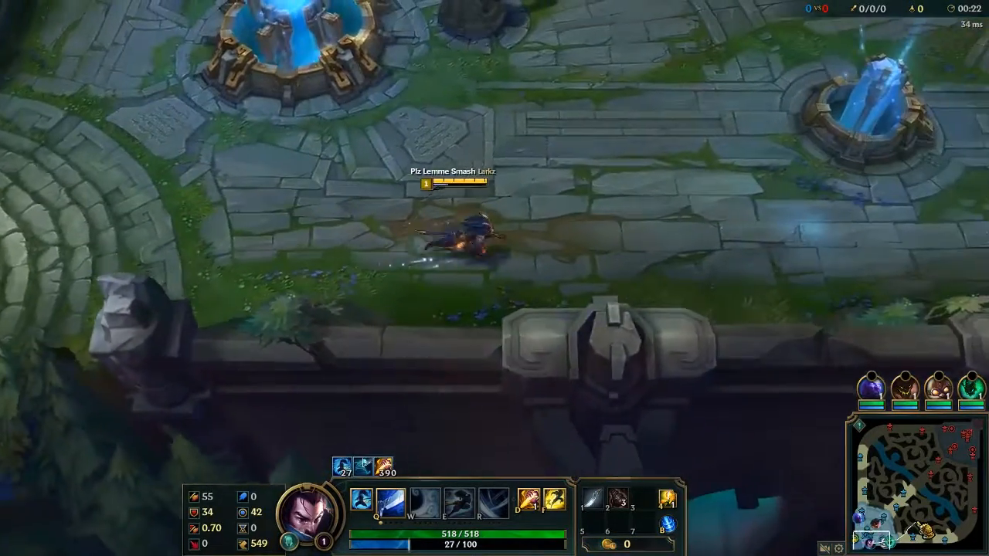
pyautogui.rightClick(931, 516)
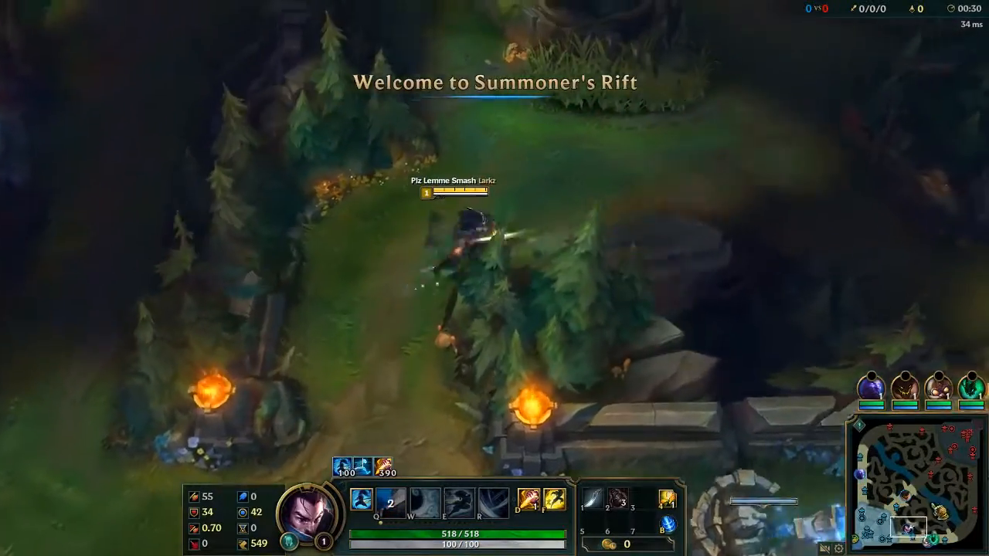
pyautogui.press('Tab')
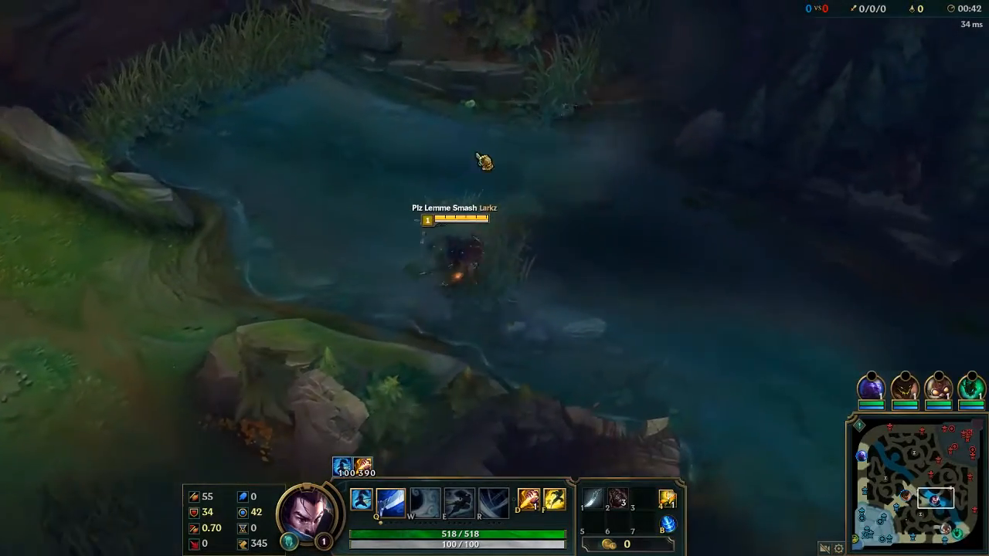
pyautogui.press('q')
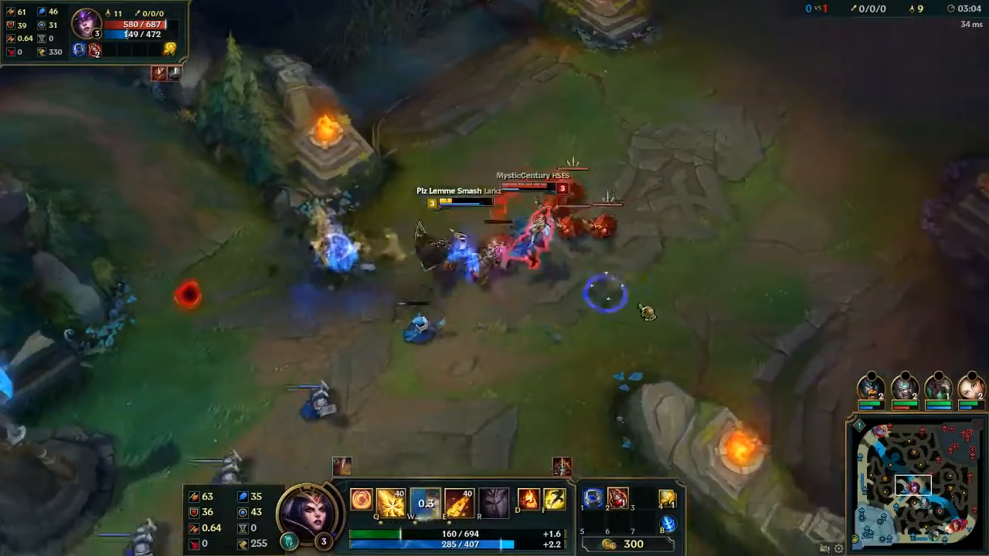
pyautogui.rightClick(436, 433)
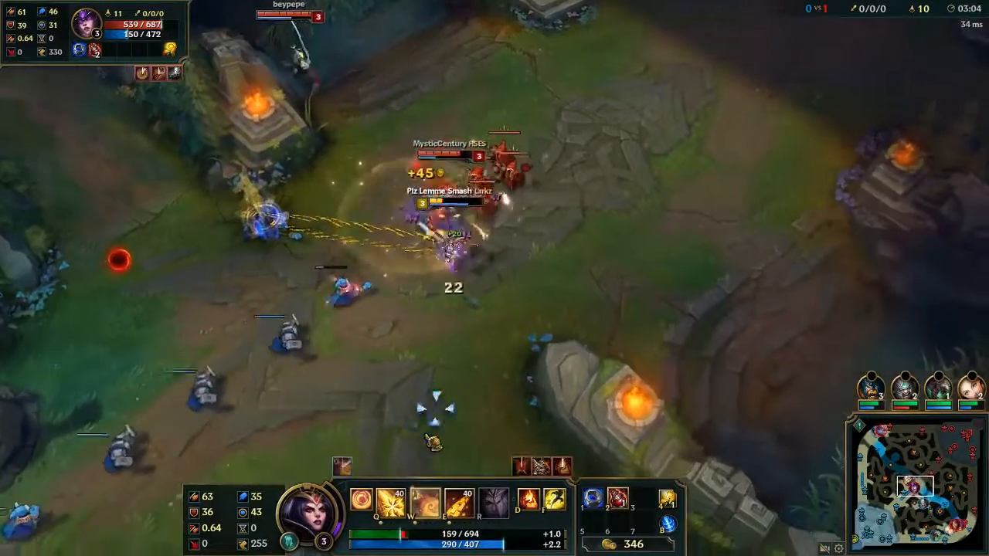
pyautogui.press('2')
pyautogui.rightClick(206, 479)
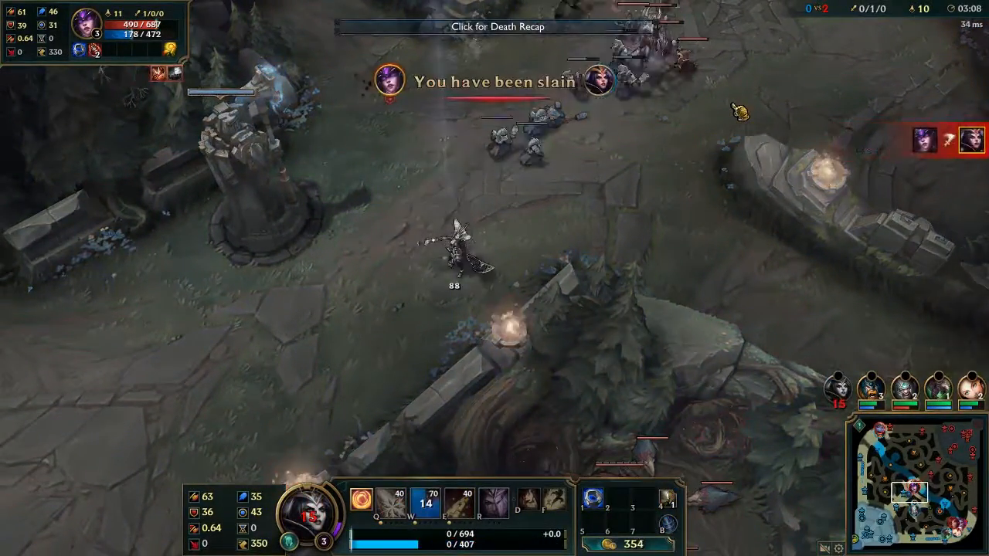
pyautogui.moveTo(947, 483); pyautogui.dragTo(921, 486)
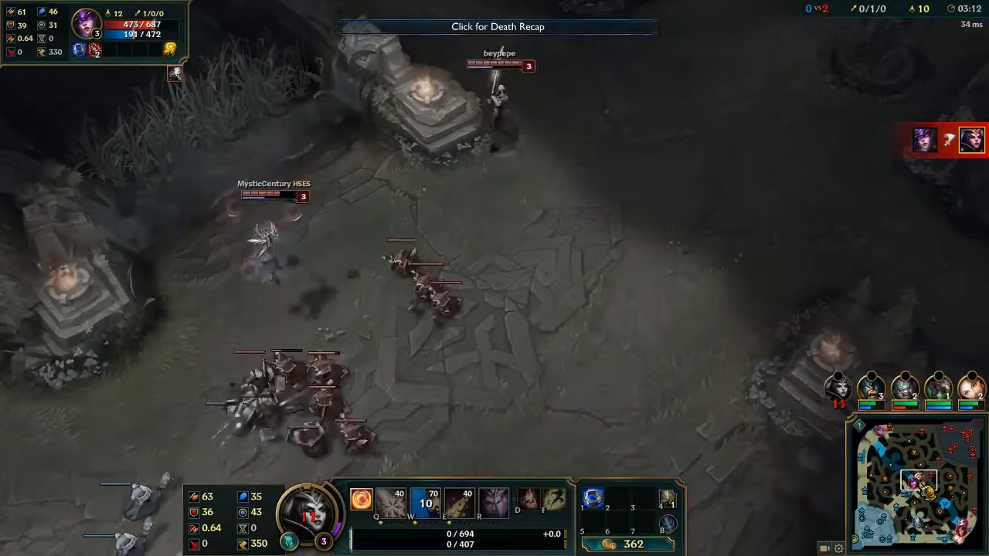
pyautogui.press('p')
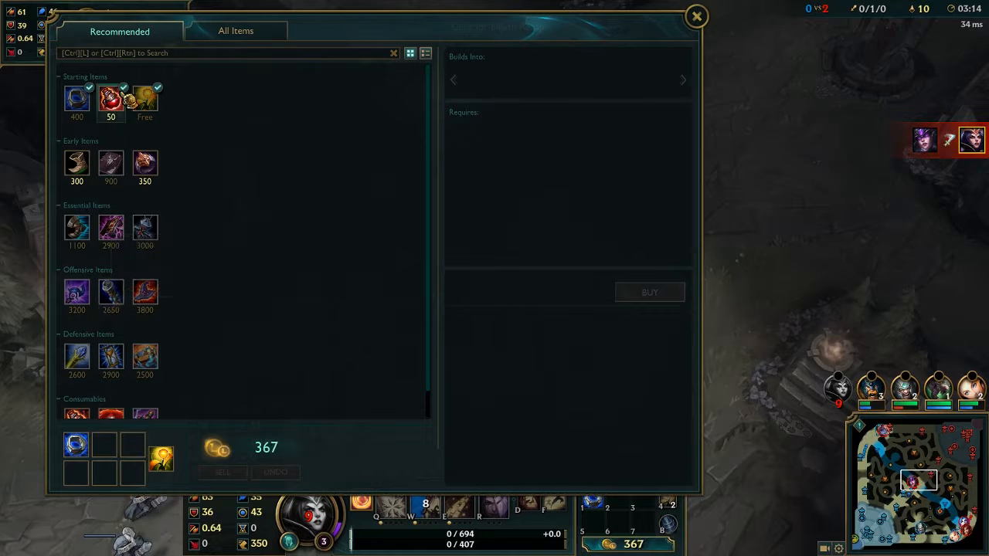